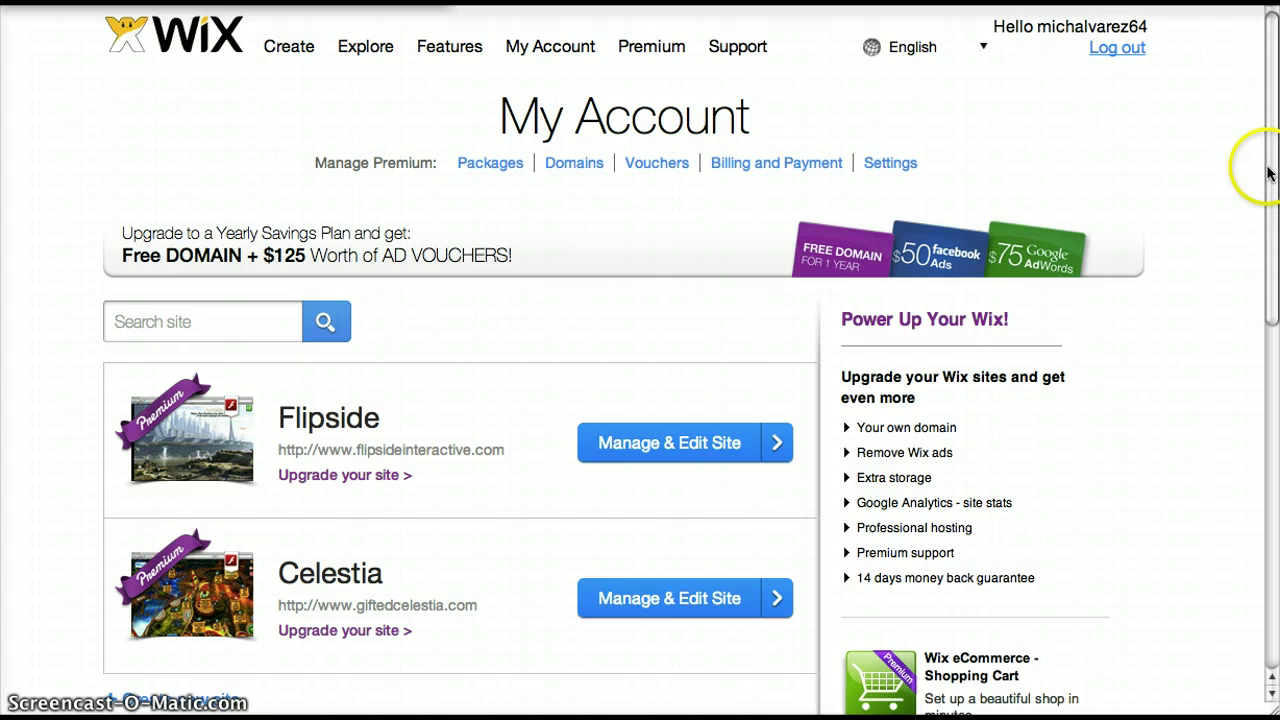
Create a new site from the blank Flash Templates gallery and open it in the editor.
{"action": "left_click", "coordinate": [1268, 202]}
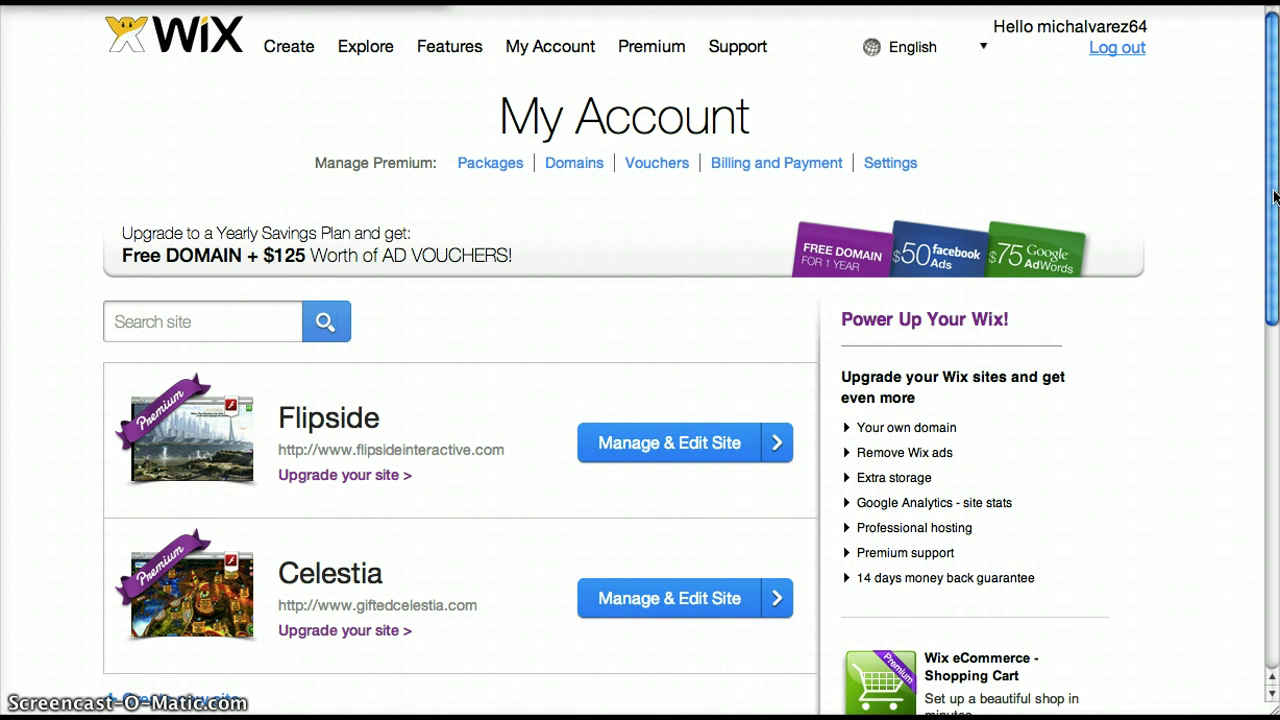
{"action": "left_click_drag", "start_coordinate": [1268, 200], "coordinate": [1270, 302]}
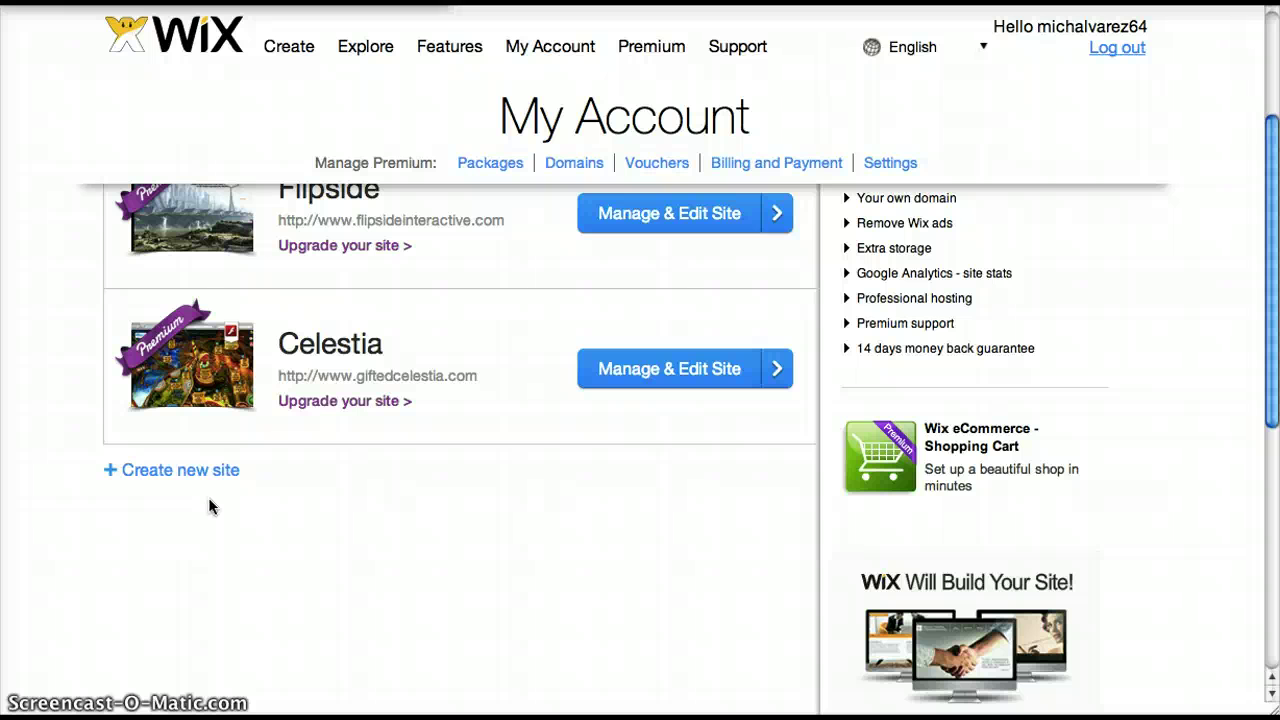
{"action": "left_click", "coordinate": [170, 485]}
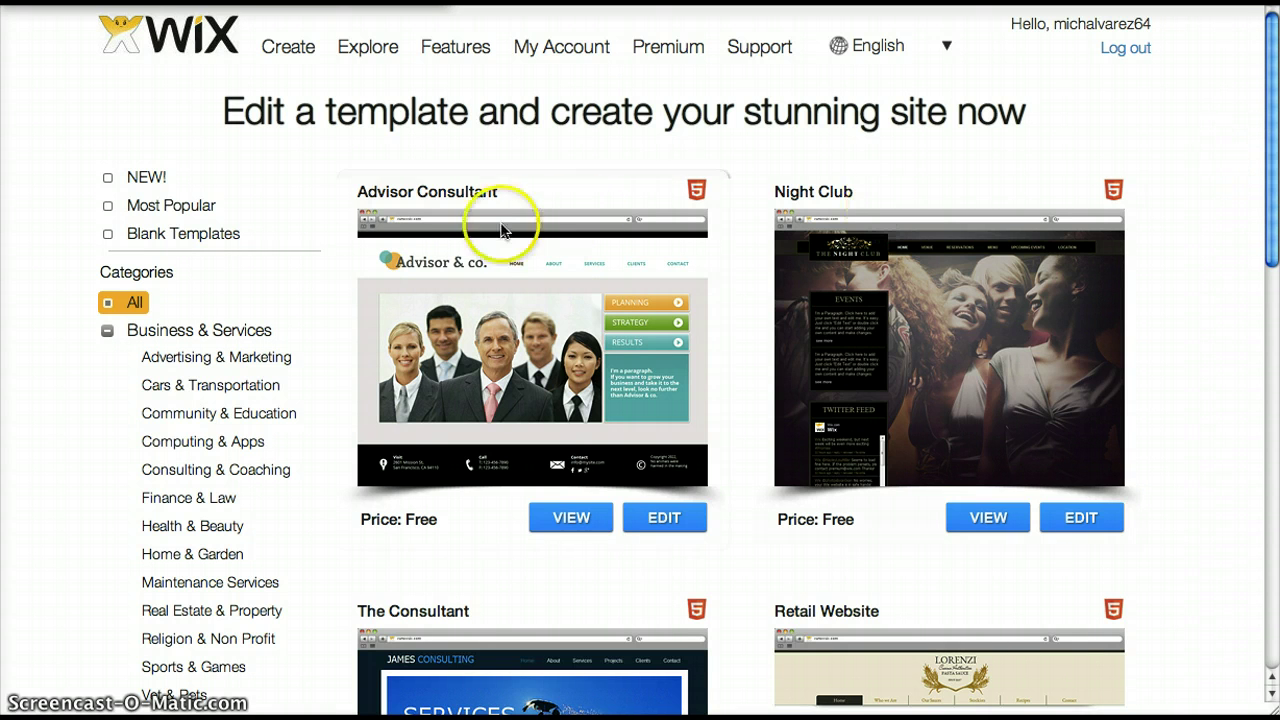
{"action": "left_click", "coordinate": [218, 236]}
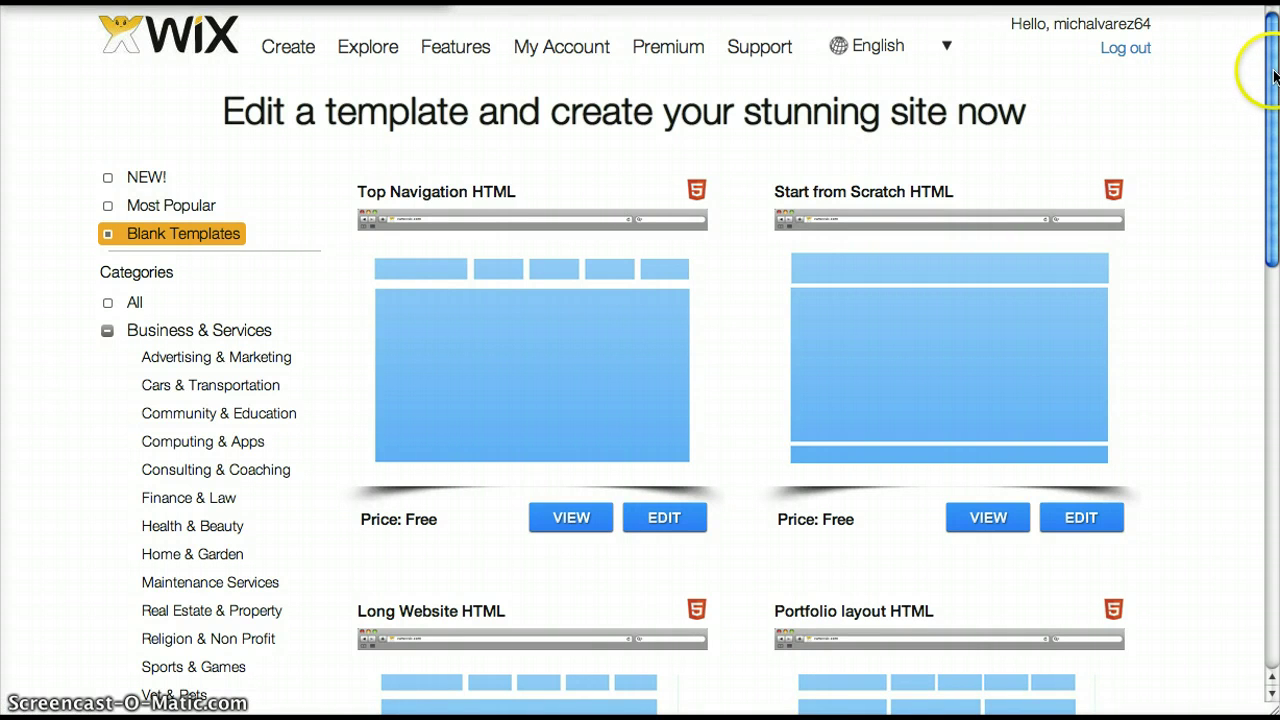
{"action": "left_click_drag", "start_coordinate": [1273, 76], "coordinate": [1233, 488]}
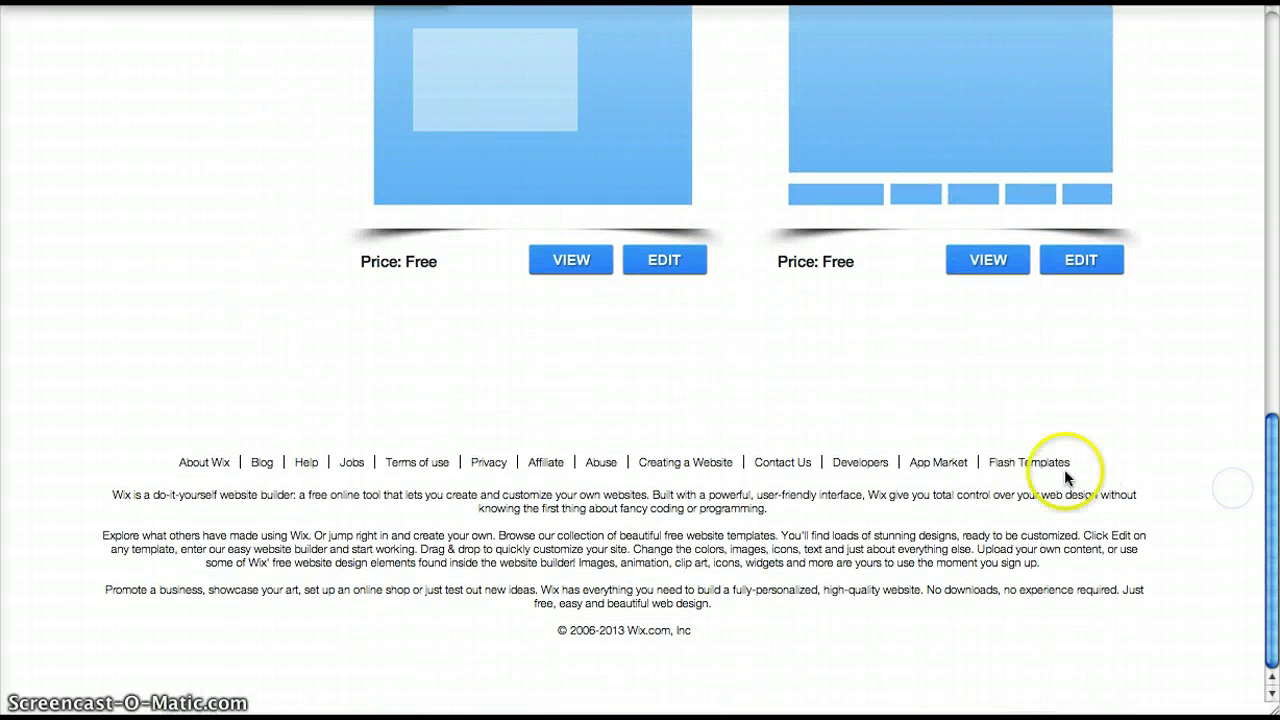
{"action": "left_click", "coordinate": [1012, 470]}
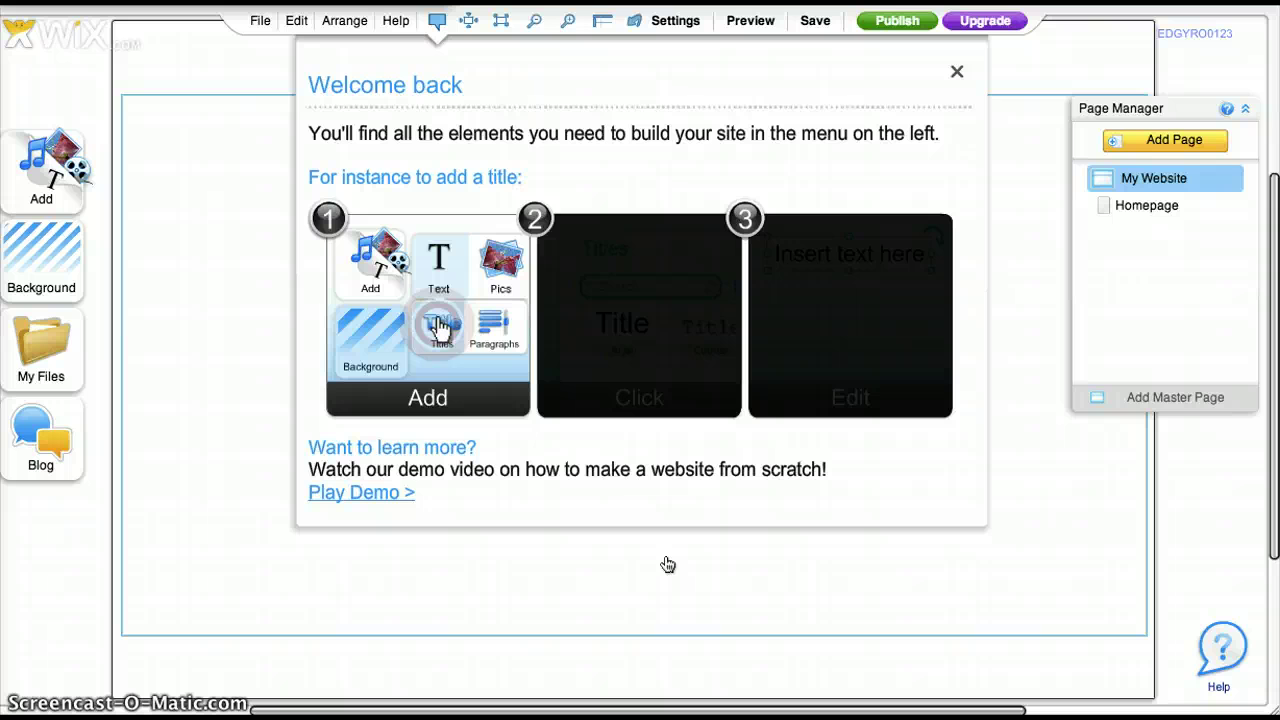
Close the Welcome back dialog and switch to editing the Homepage.
{"action": "left_click", "coordinate": [957, 75]}
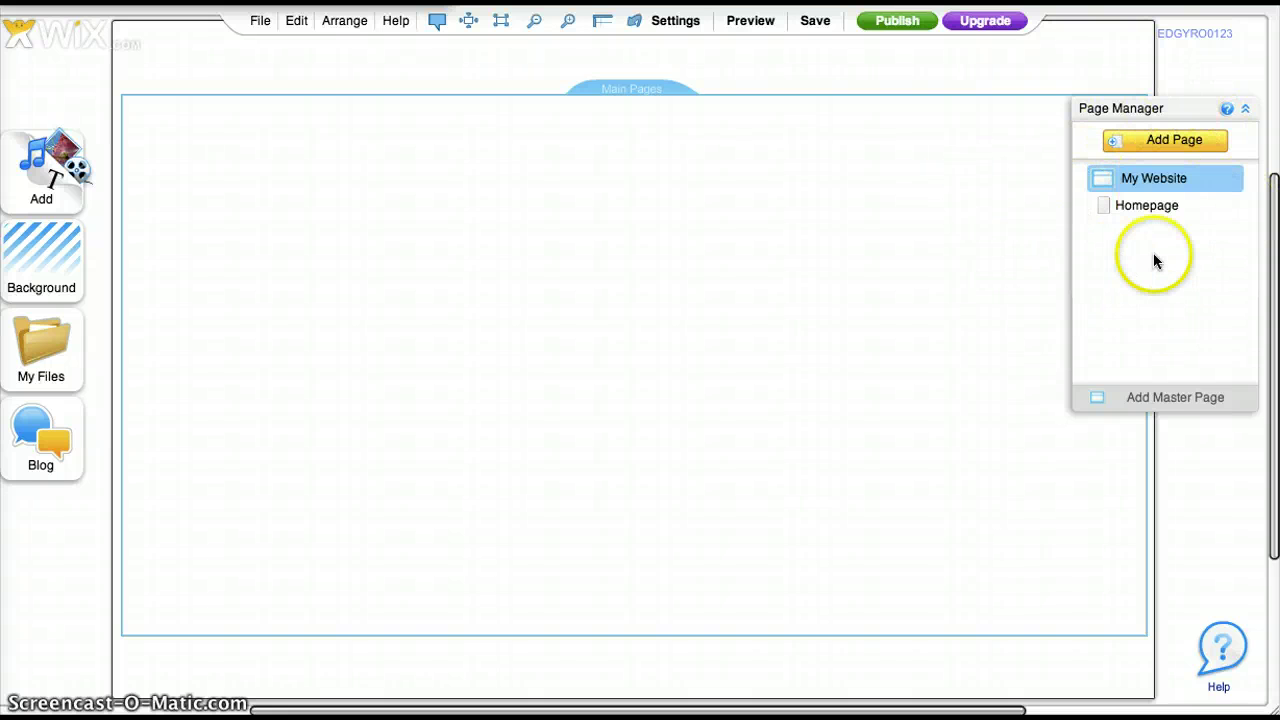
{"action": "left_click", "coordinate": [1245, 109]}
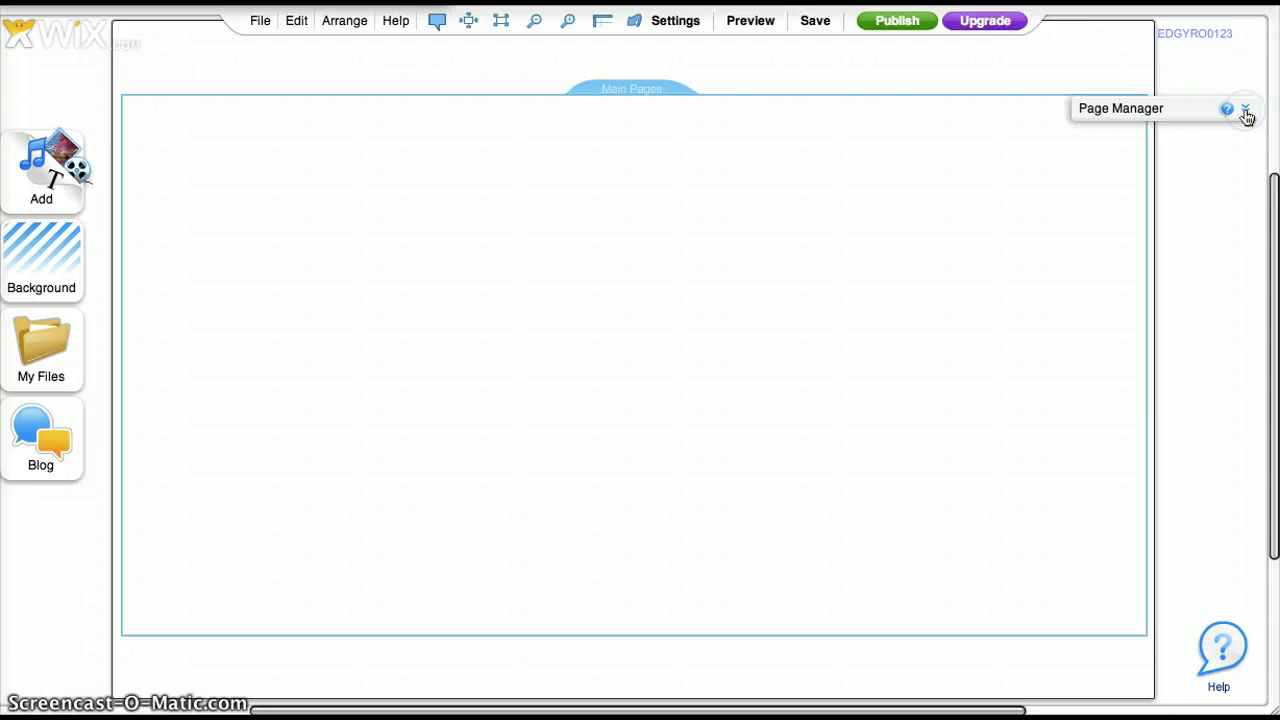
{"action": "left_click", "coordinate": [1245, 111]}
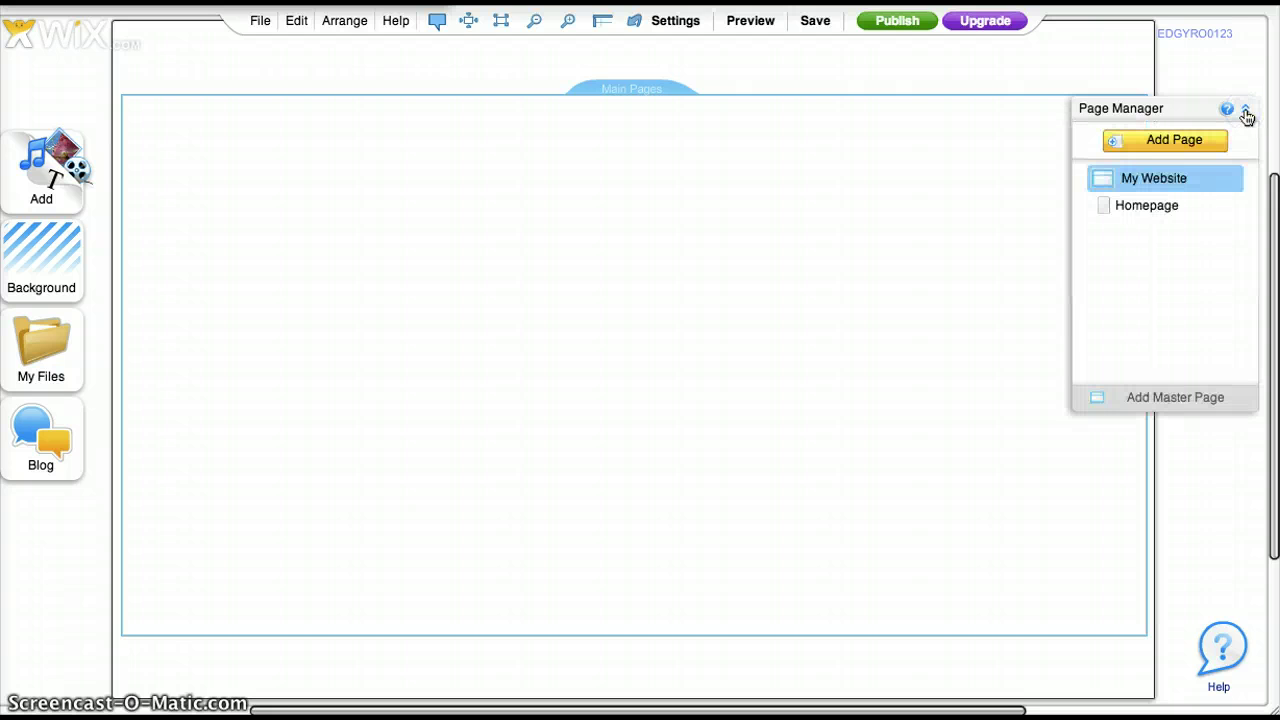
{"action": "left_click", "coordinate": [1229, 178]}
{"action": "left_click_drag", "start_coordinate": [1100, 189], "coordinate": [1146, 208]}
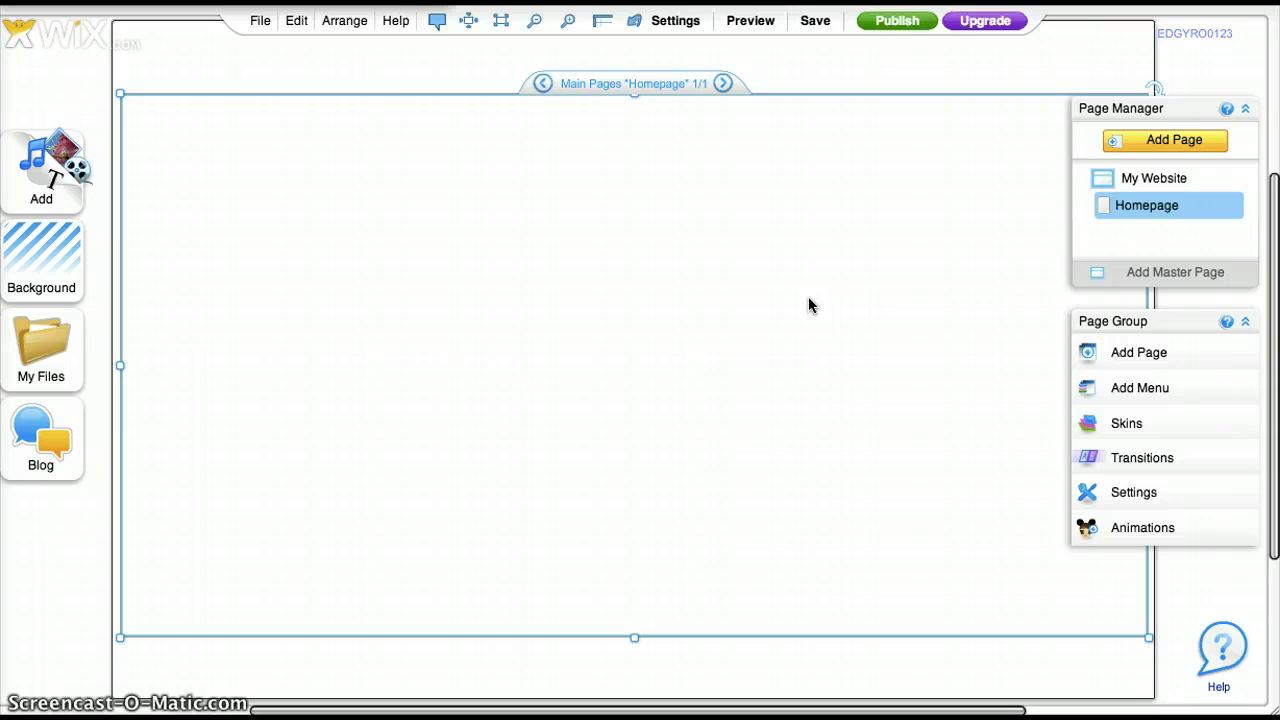
Bring up the Add panel listing Text, Pics and Galleries.
{"action": "left_click", "coordinate": [80, 443]}
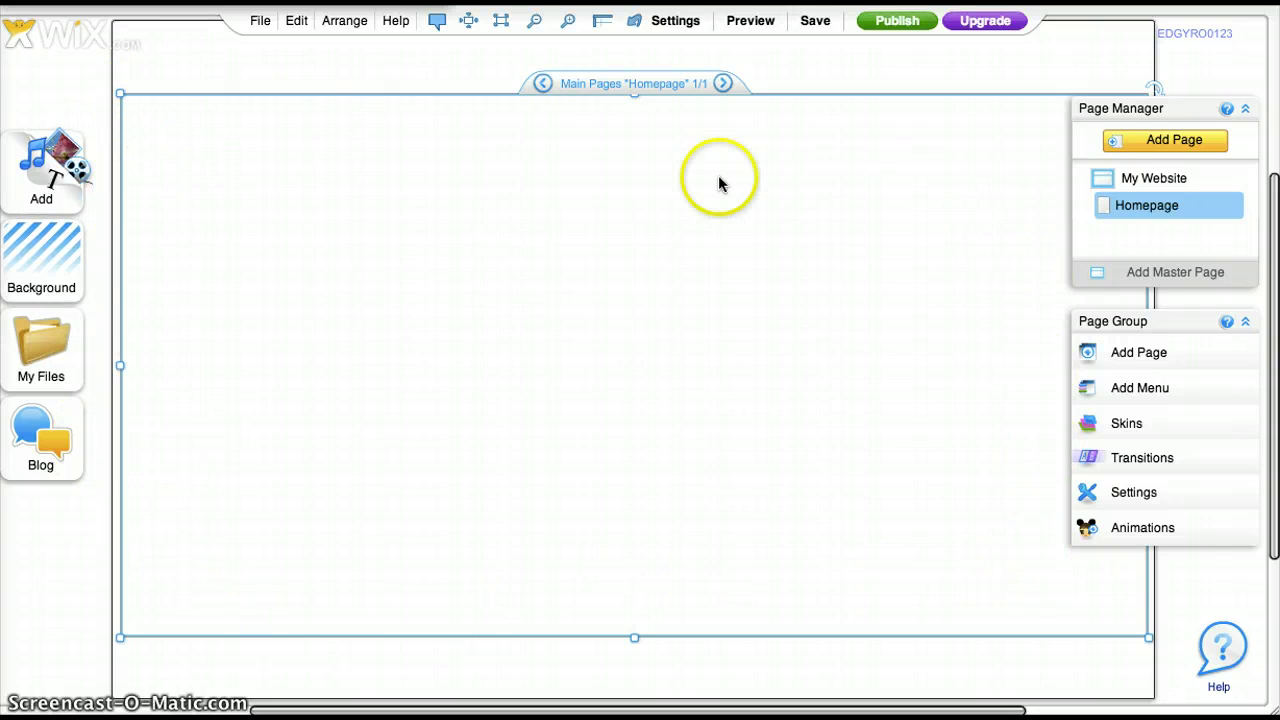
{"action": "left_click", "coordinate": [698, 87]}
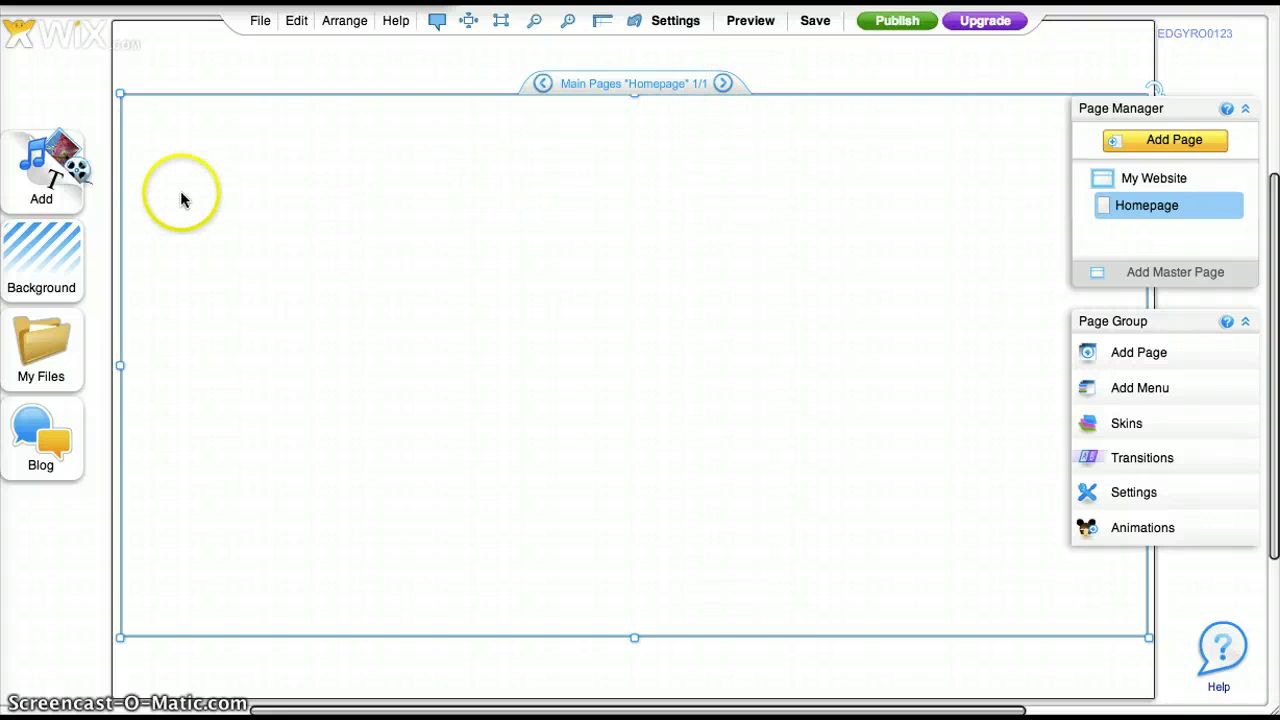
{"action": "left_click", "coordinate": [37, 180]}
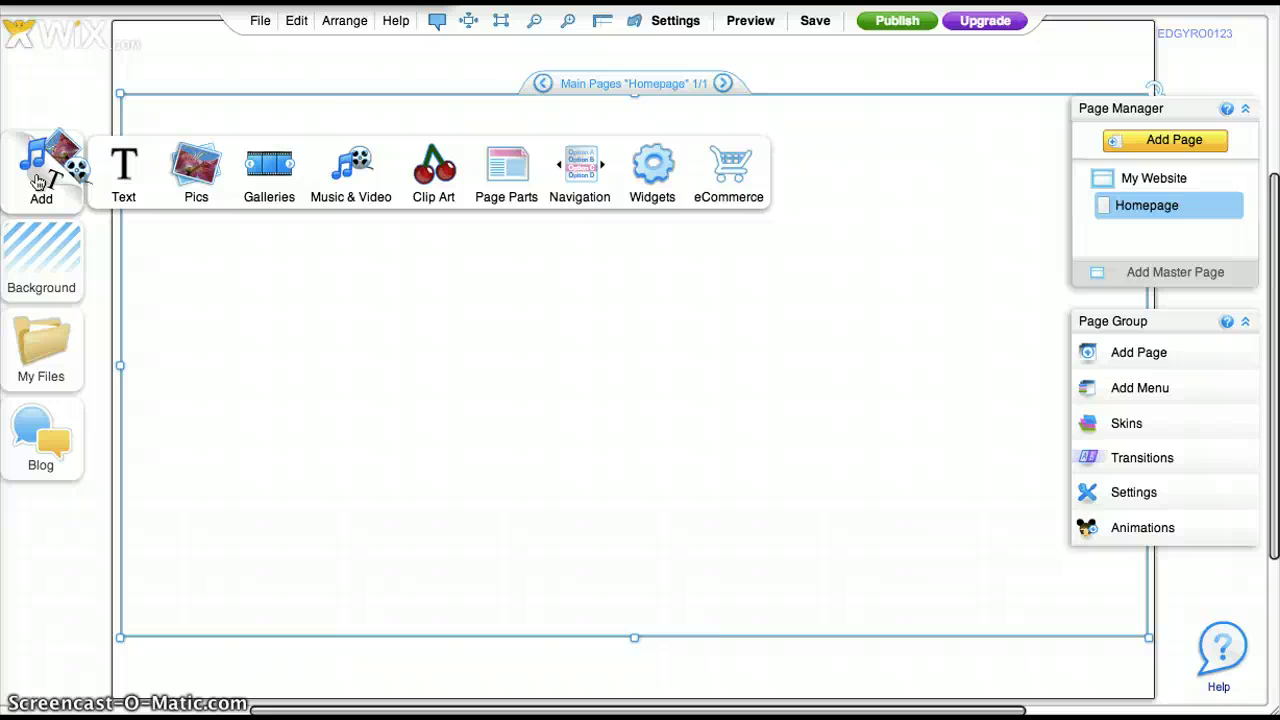
Open the Pics image library from the Add panel.
{"action": "left_click", "coordinate": [196, 167]}
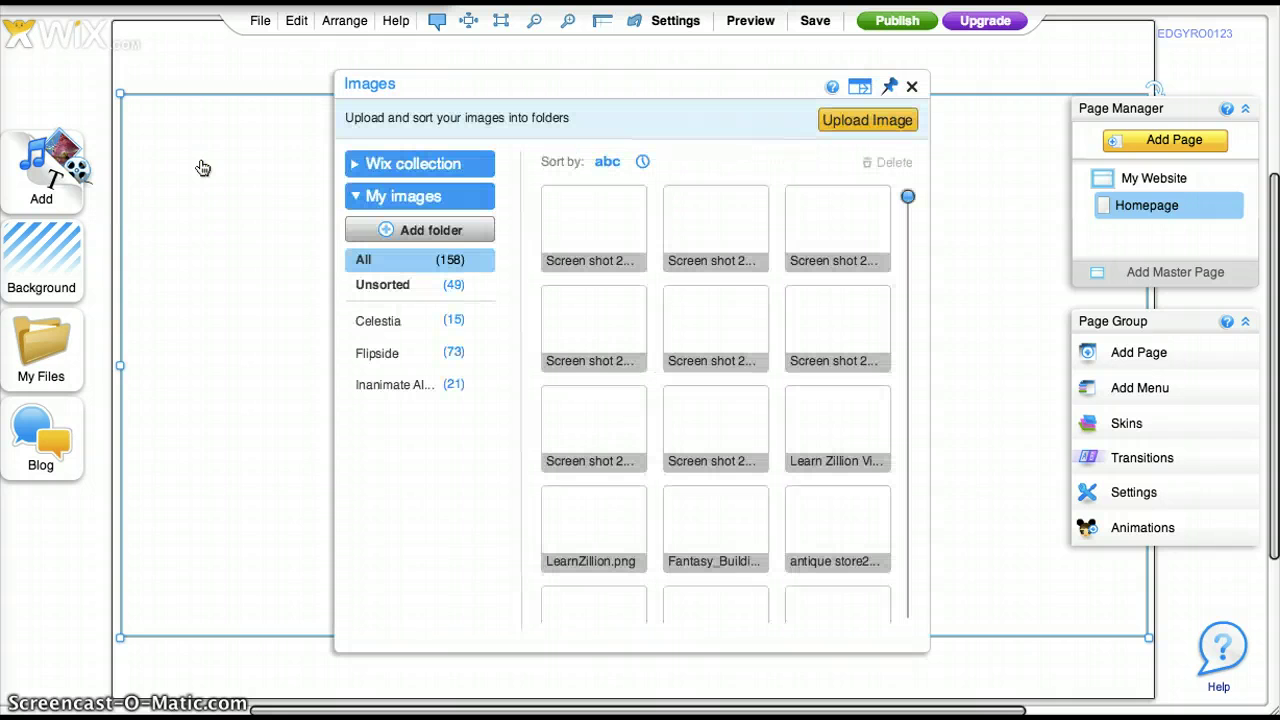
{"action": "left_click", "coordinate": [243, 221]}
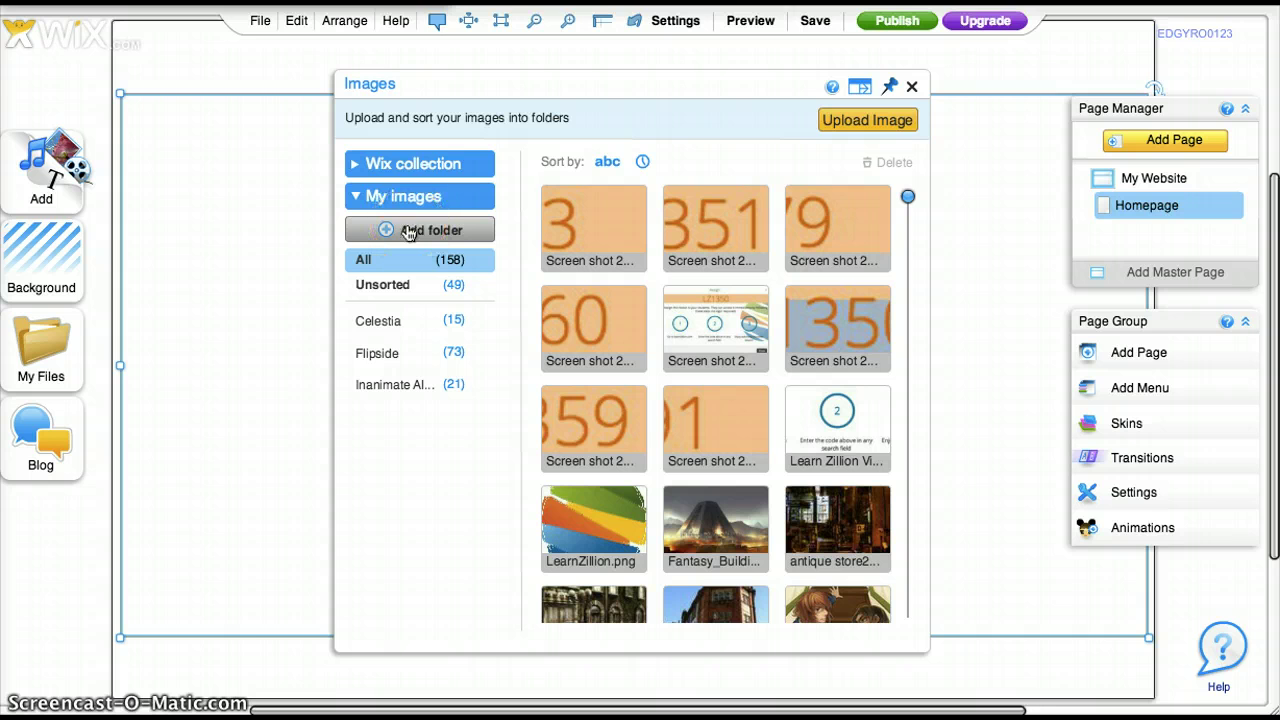
{"action": "left_click", "coordinate": [380, 321]}
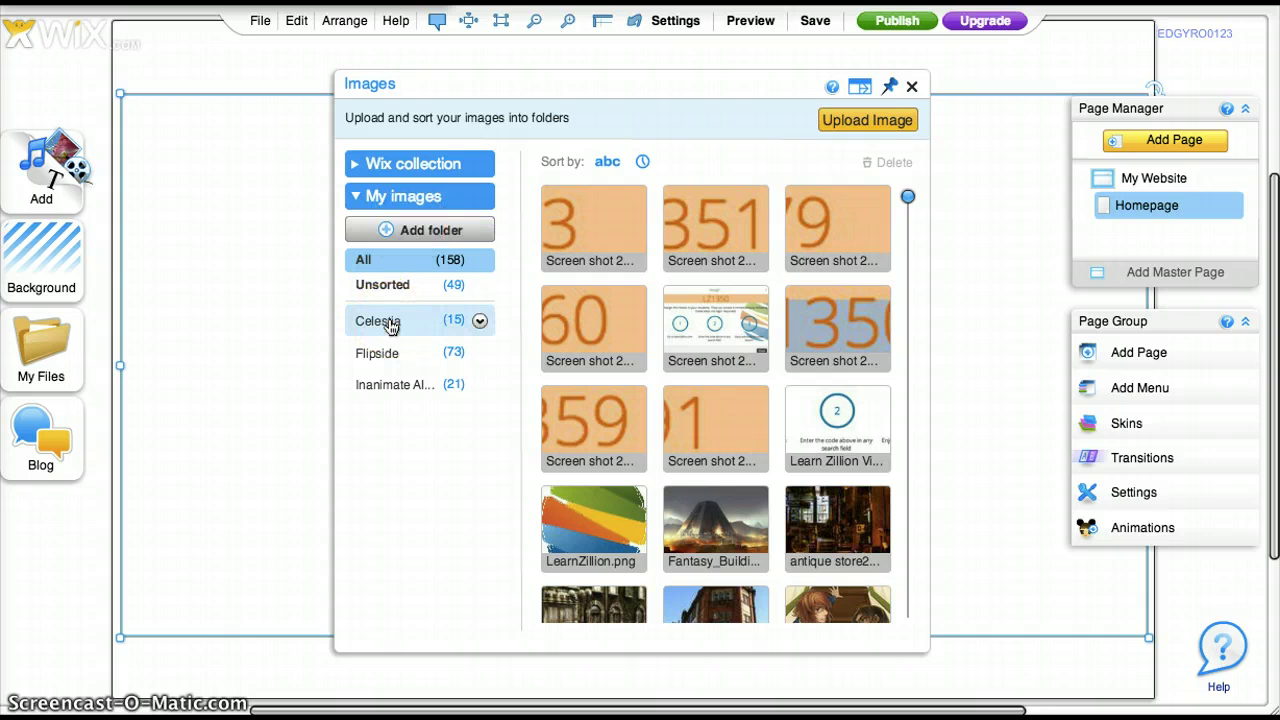
{"action": "left_click", "coordinate": [387, 330]}
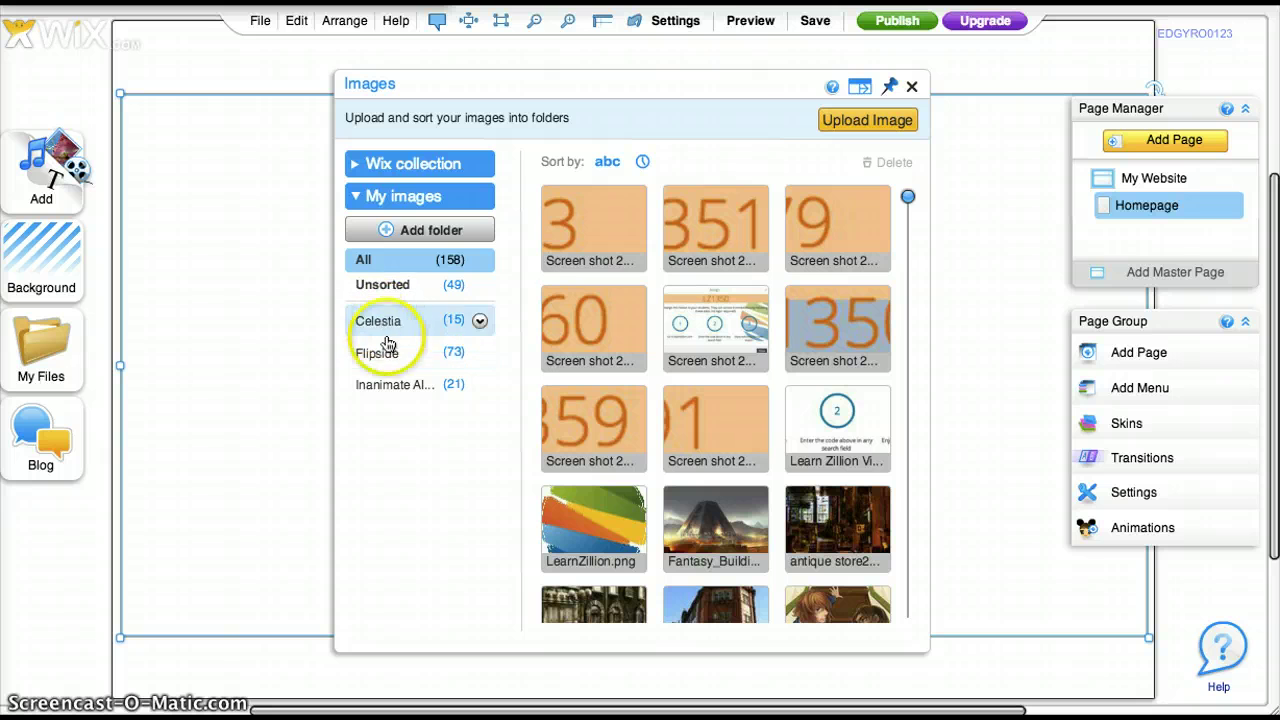
{"action": "left_click", "coordinate": [390, 355]}
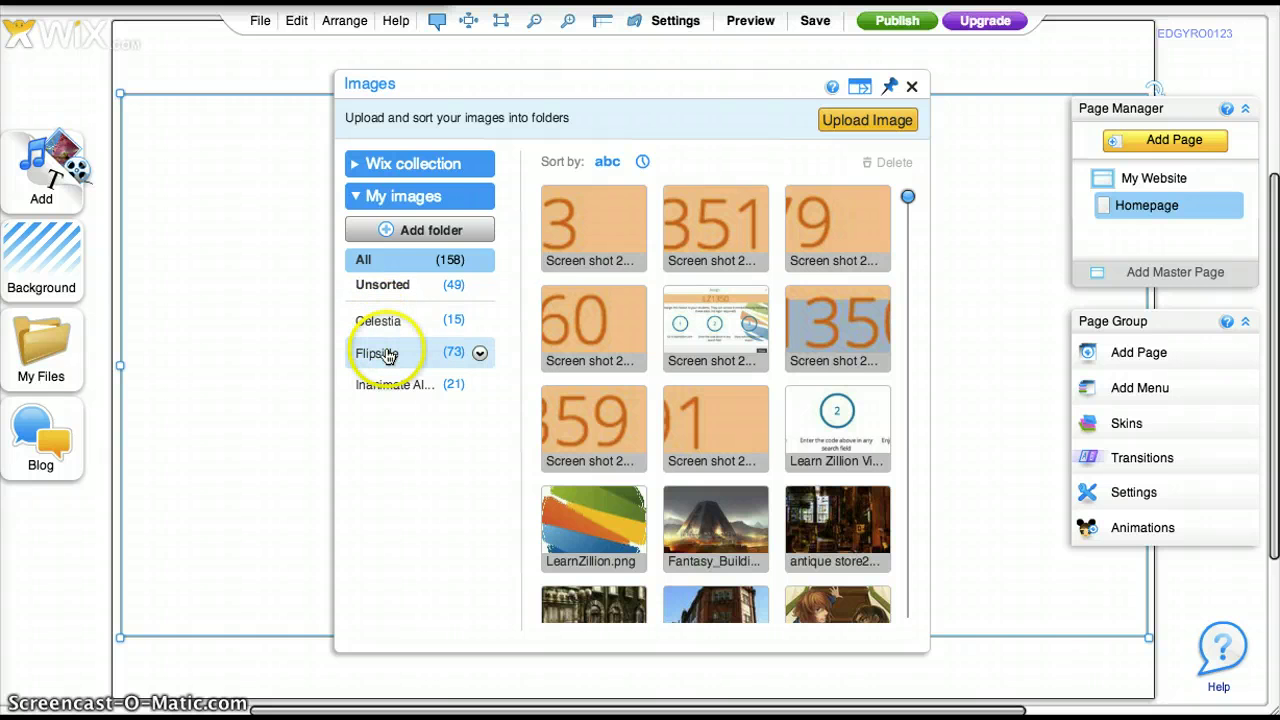
Create a new image folder named 'Flipside Part 2'.
{"action": "left_click", "coordinate": [419, 232]}
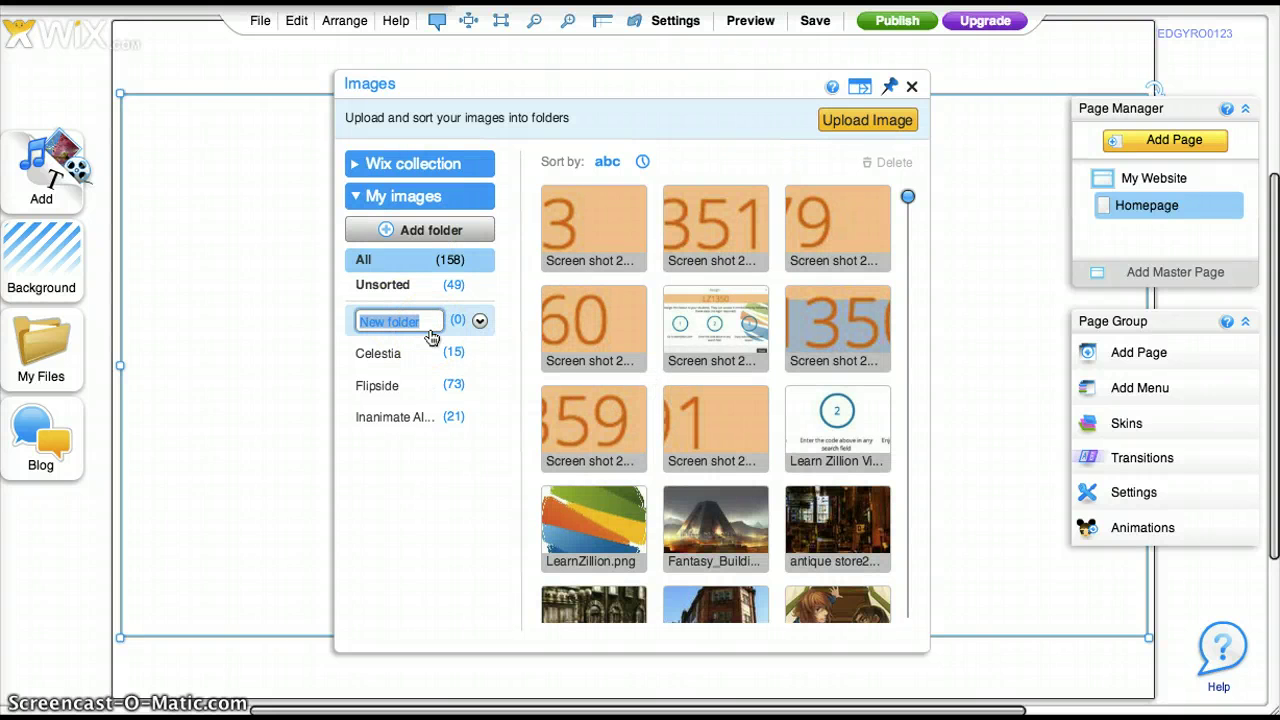
{"action": "type", "text": "Flipside"}
{"action": "key", "text": "BackSpace"}
{"action": "key", "text": "BackSpace"}
{"action": "key", "text": "BackSpace"}
{"action": "type", "text": "ide Part 2"}
{"action": "key", "text": "Return"}
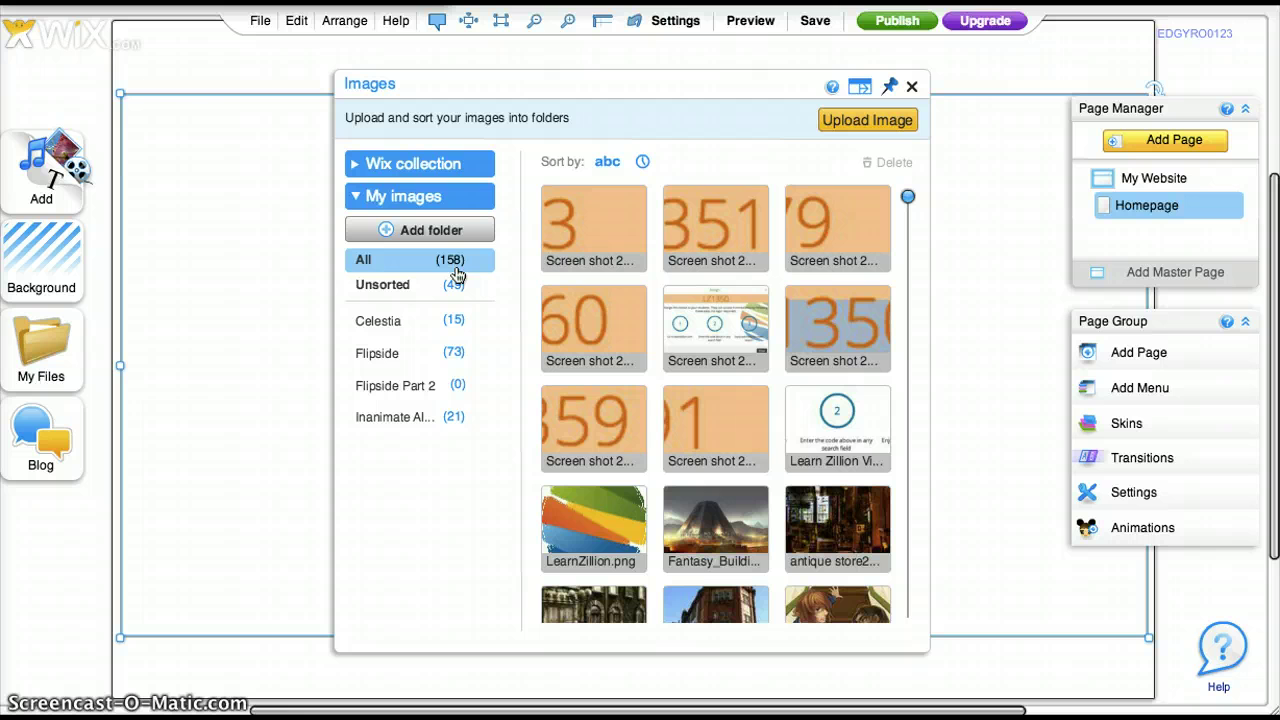
{"action": "mouse_move", "coordinate": [451, 322]}
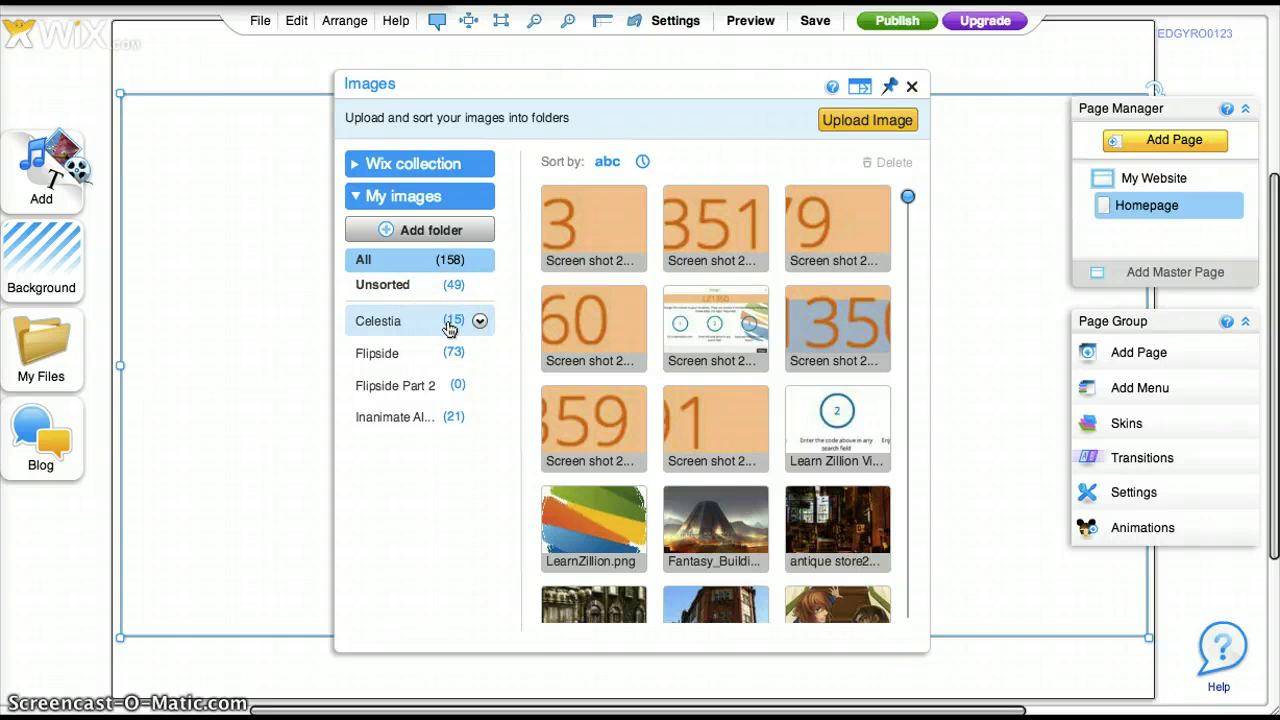
Upload antique storefront.jpg from the computer and insert it onto the Homepage canvas.
{"action": "mouse_move", "coordinate": [457, 388]}
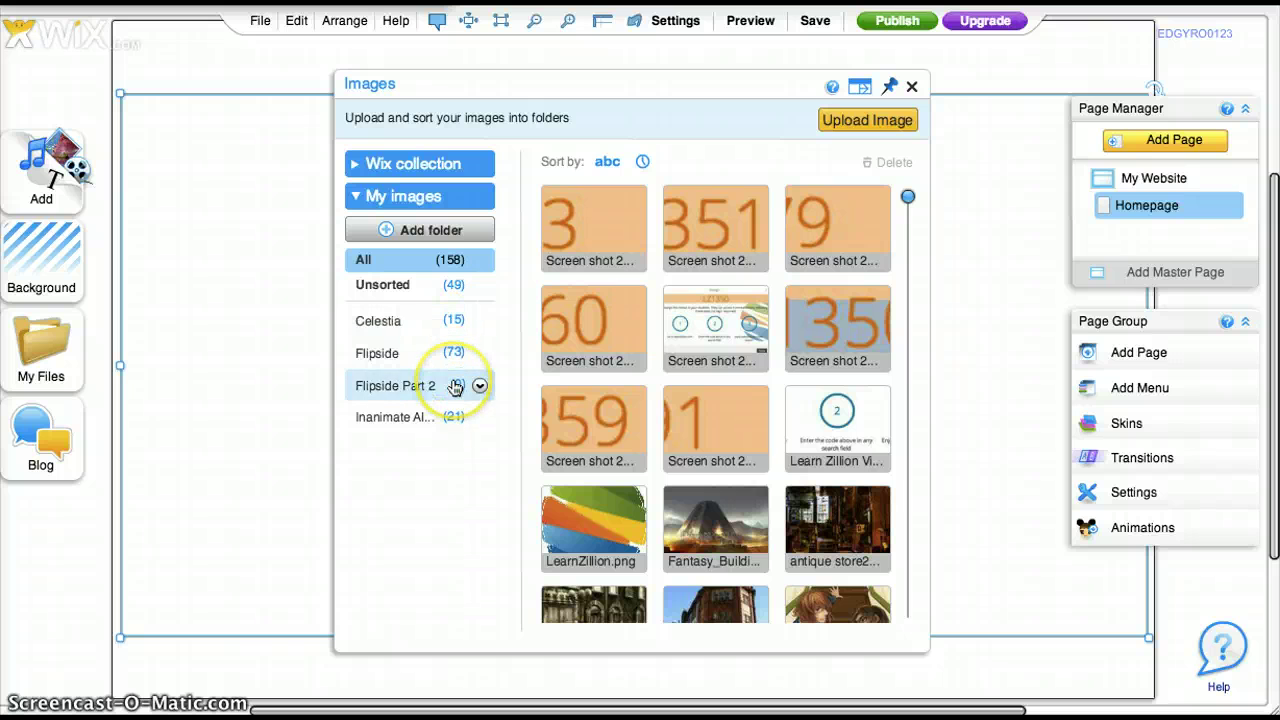
{"action": "left_click", "coordinate": [834, 122]}
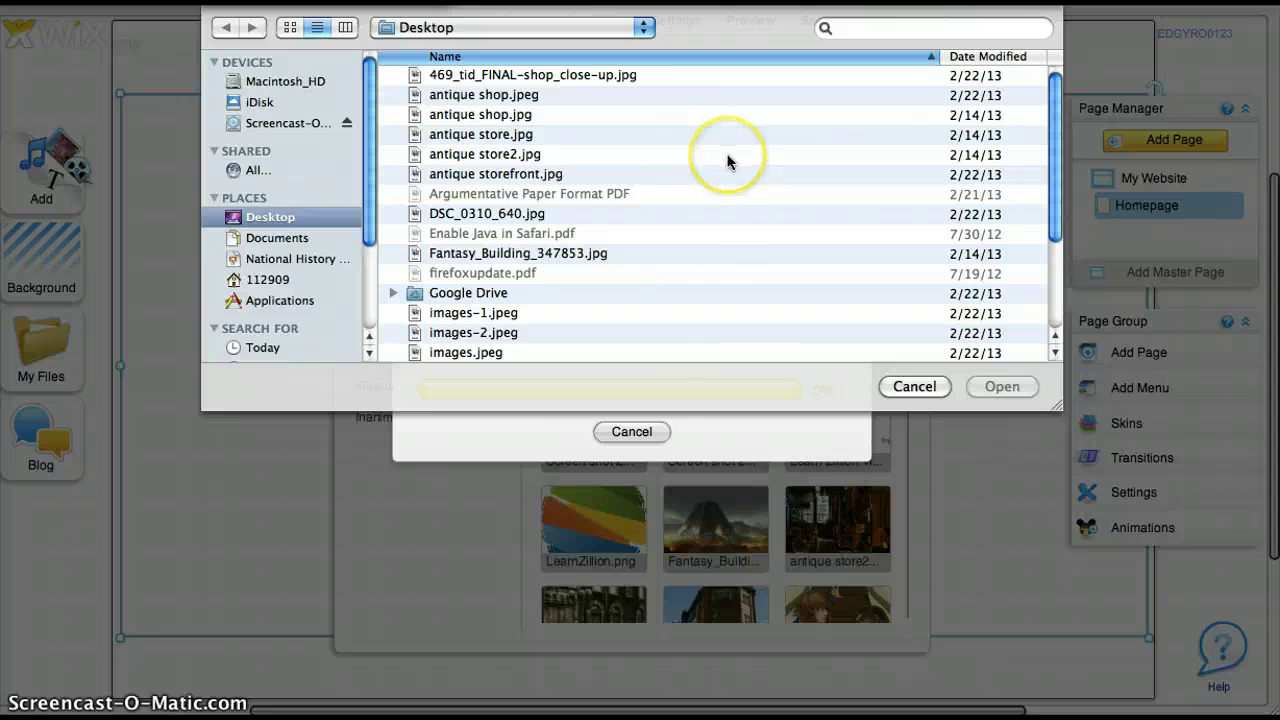
{"action": "left_click", "coordinate": [521, 178]}
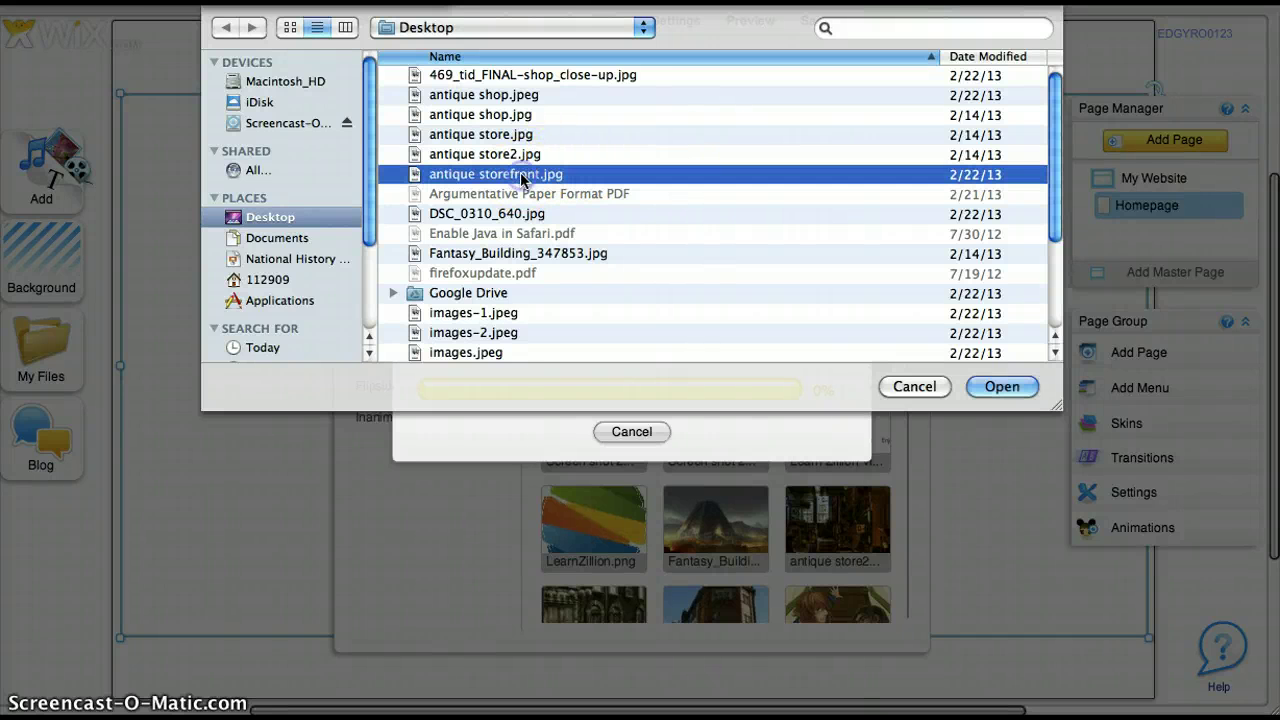
{"action": "left_click", "coordinate": [1003, 388]}
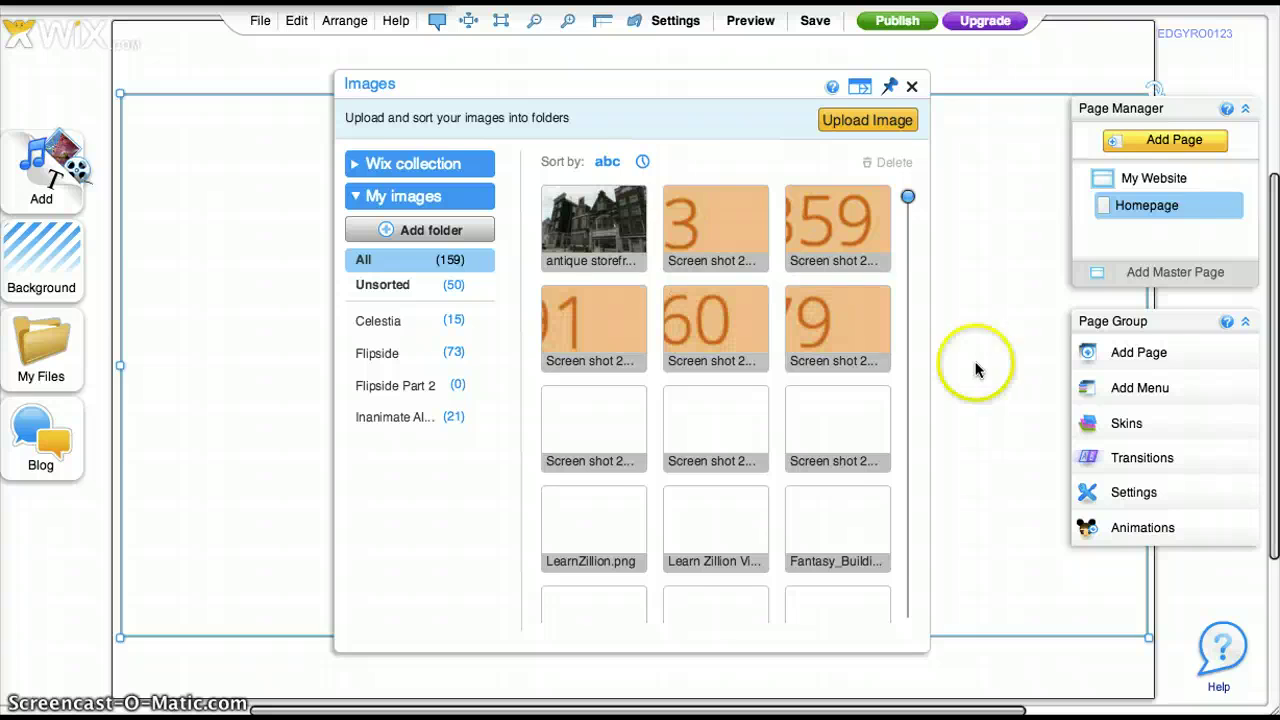
{"action": "left_click", "coordinate": [590, 226]}
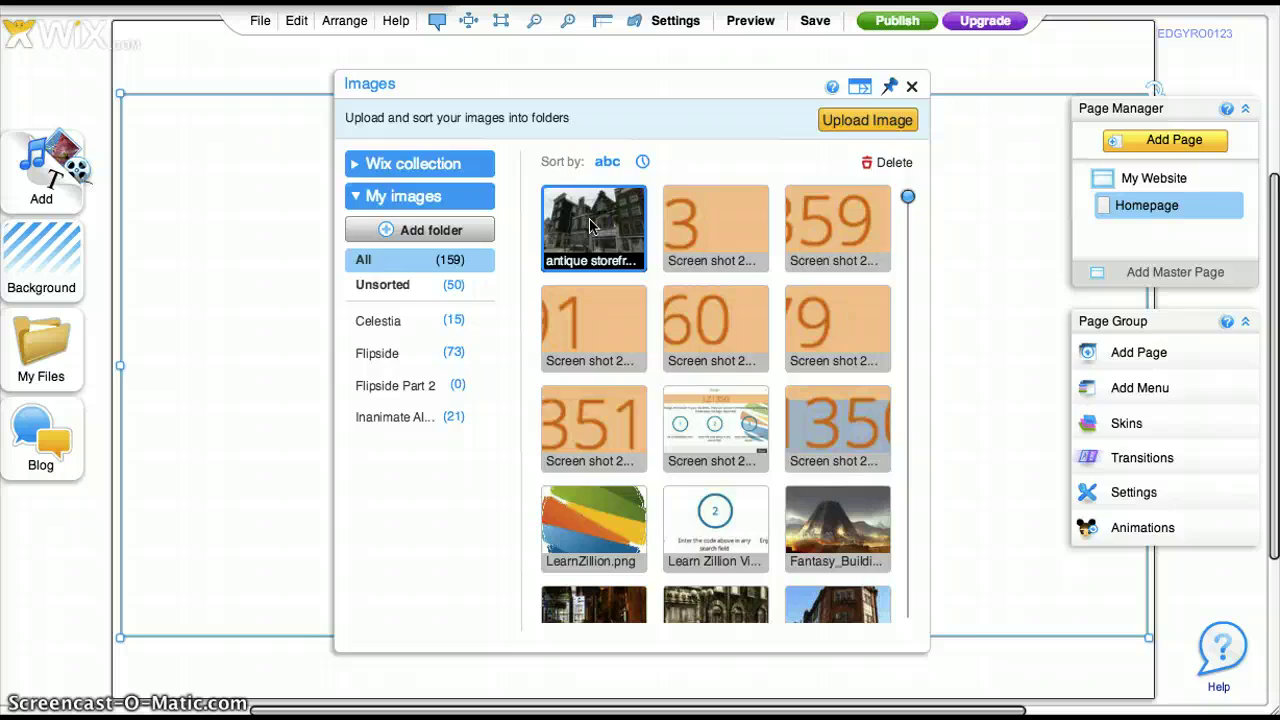
{"action": "left_click", "coordinate": [592, 226]}
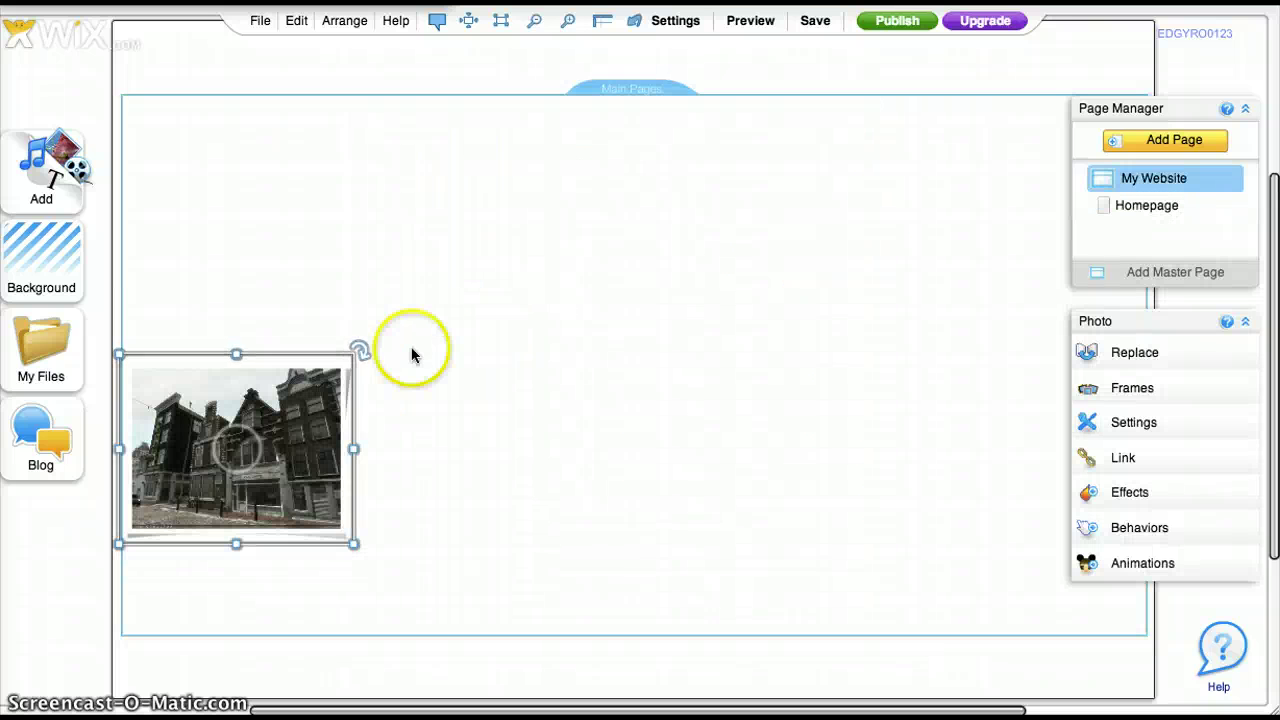
Move the storefront photo to the page's top-left and set its frame to No Frame.
{"action": "left_click_drag", "start_coordinate": [297, 382], "coordinate": [318, 160]}
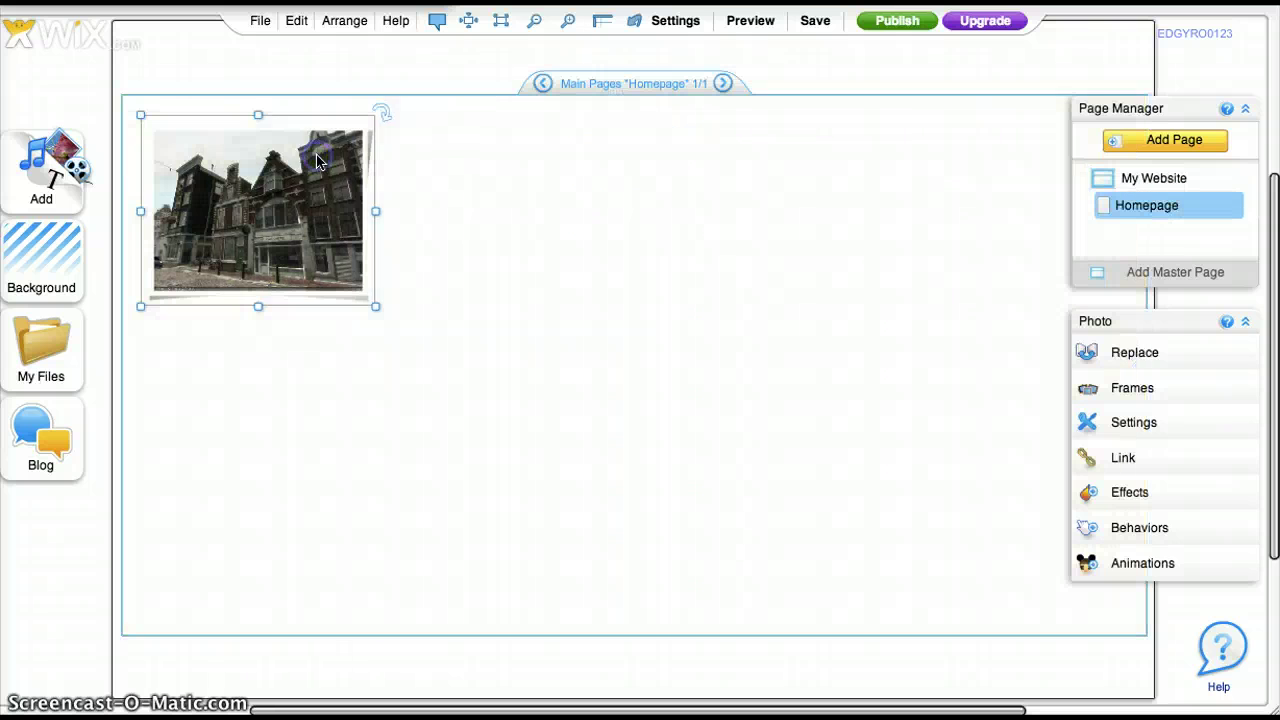
{"action": "left_click", "coordinate": [382, 198]}
{"action": "left_click", "coordinate": [1122, 457]}
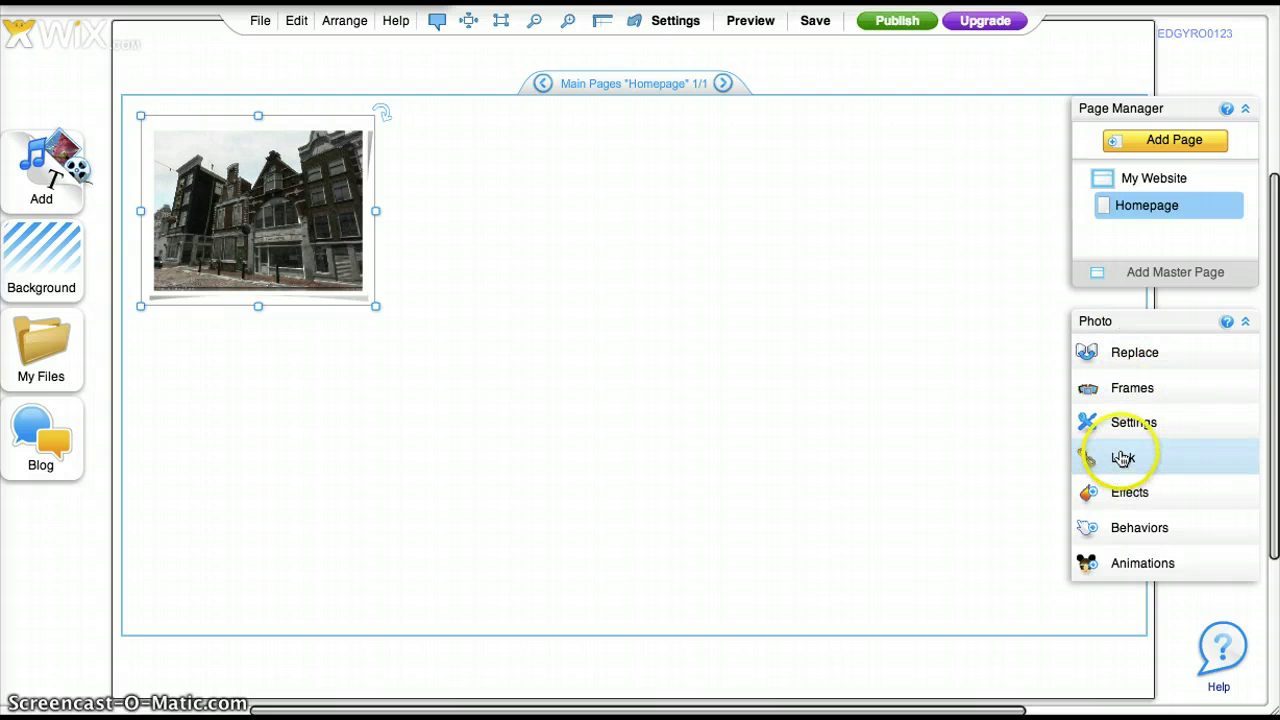
{"action": "left_click", "coordinate": [1132, 390]}
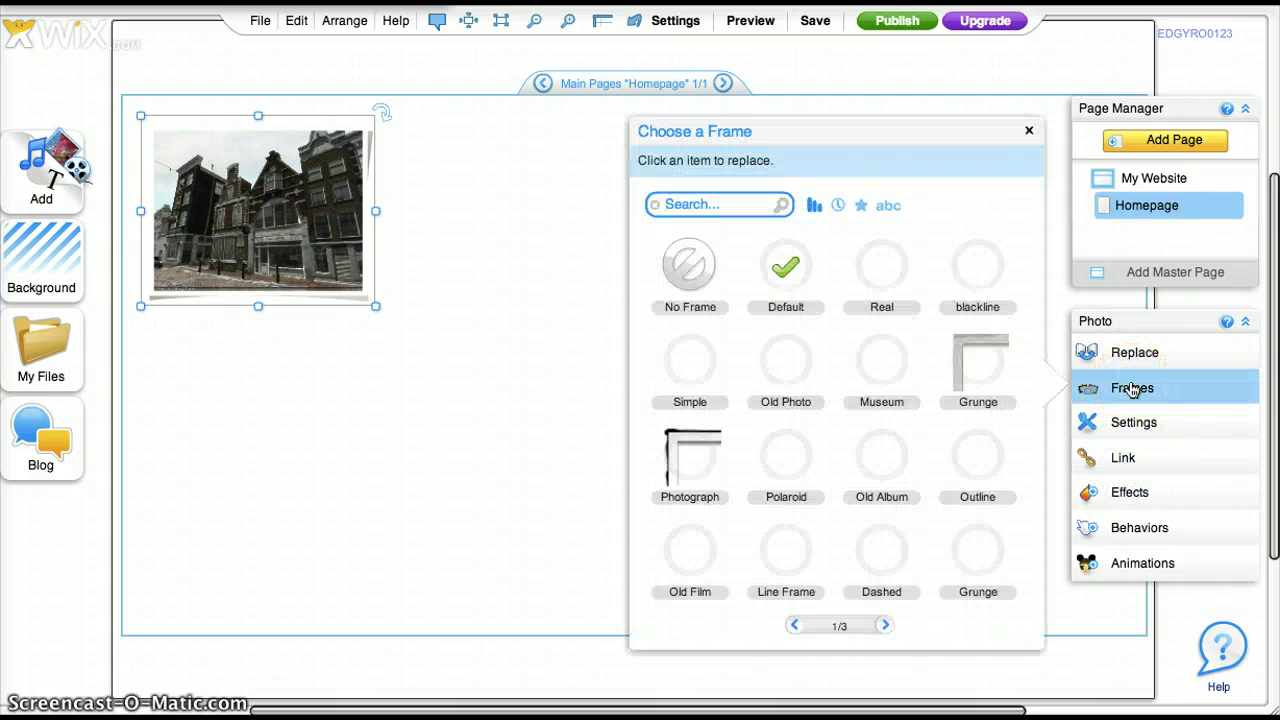
{"action": "left_click", "coordinate": [697, 285]}
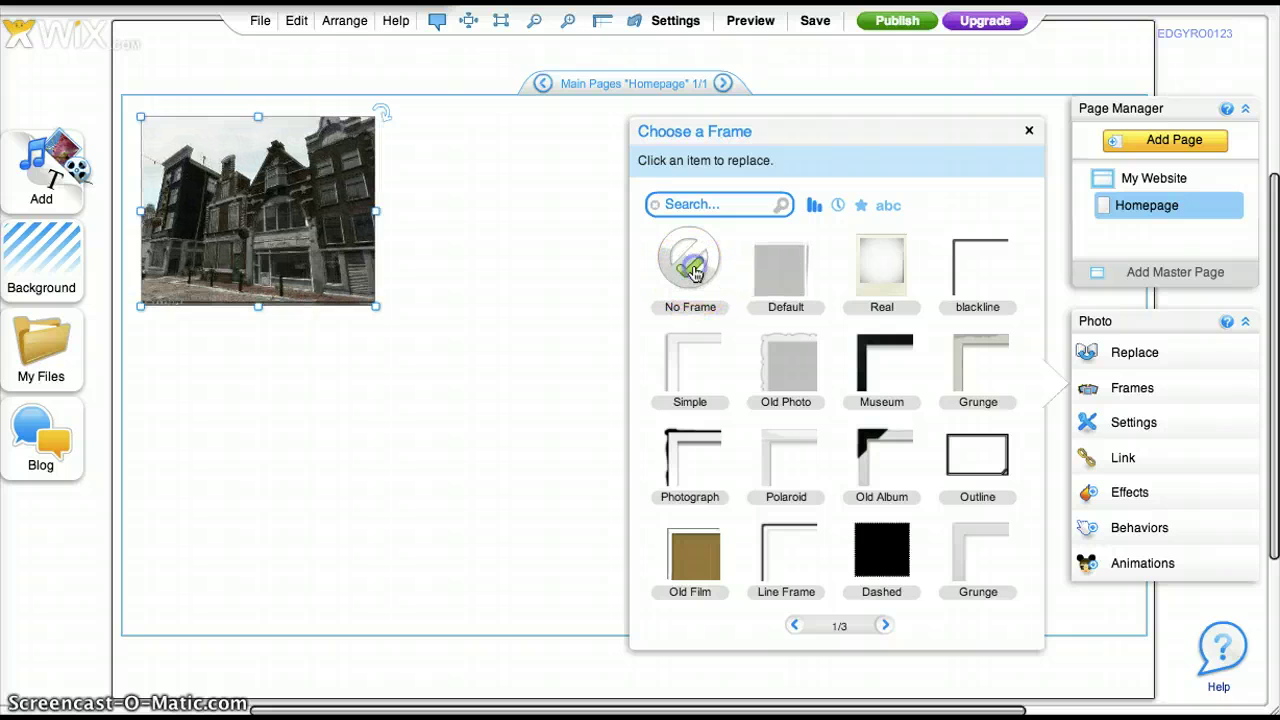
{"action": "left_click", "coordinate": [1029, 130]}
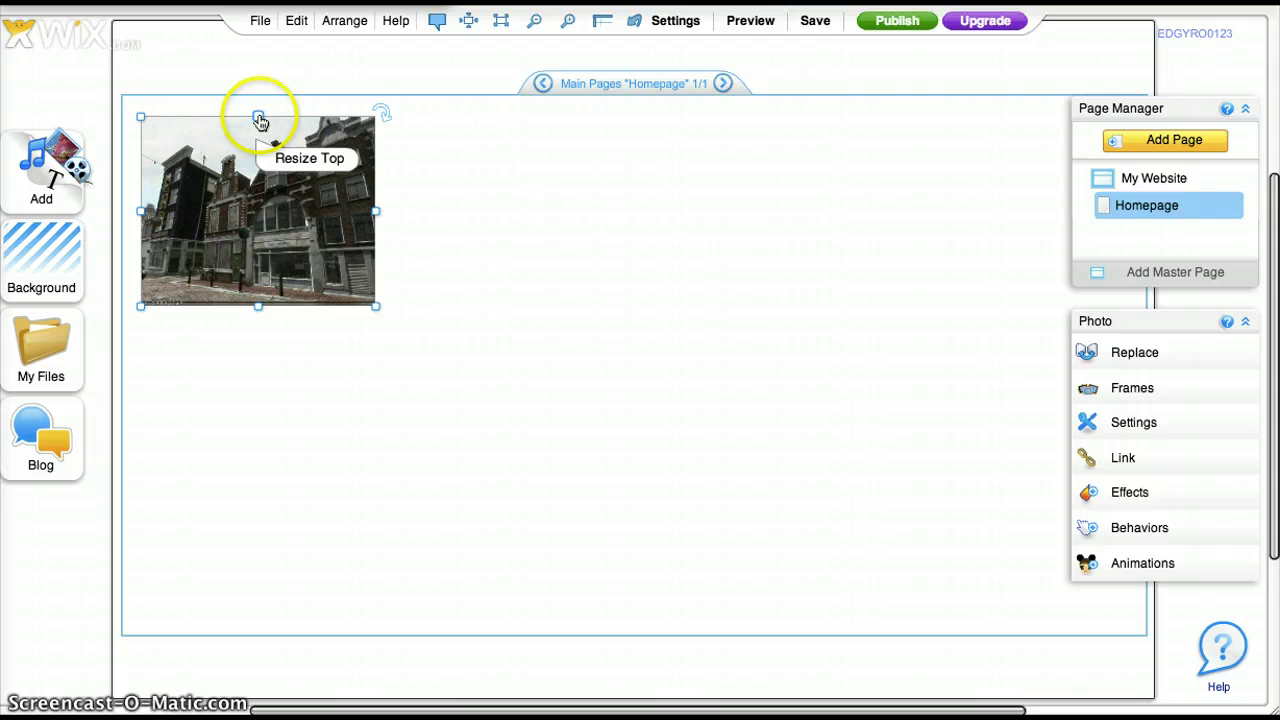
Drag the photo's top, left, right and bottom edges outward until it nearly fills the page.
{"action": "left_click_drag", "start_coordinate": [258, 117], "coordinate": [255, 98]}
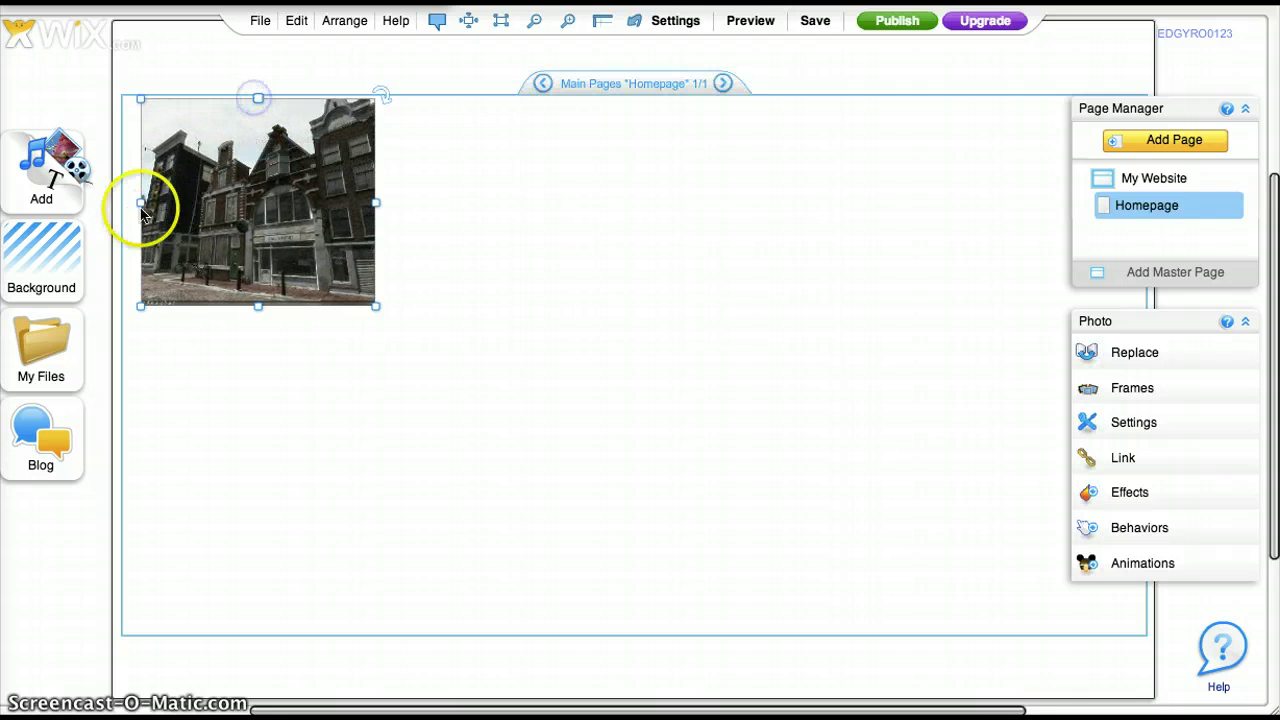
{"action": "left_click_drag", "start_coordinate": [138, 204], "coordinate": [123, 203]}
{"action": "left_click_drag", "start_coordinate": [375, 203], "coordinate": [1143, 287]}
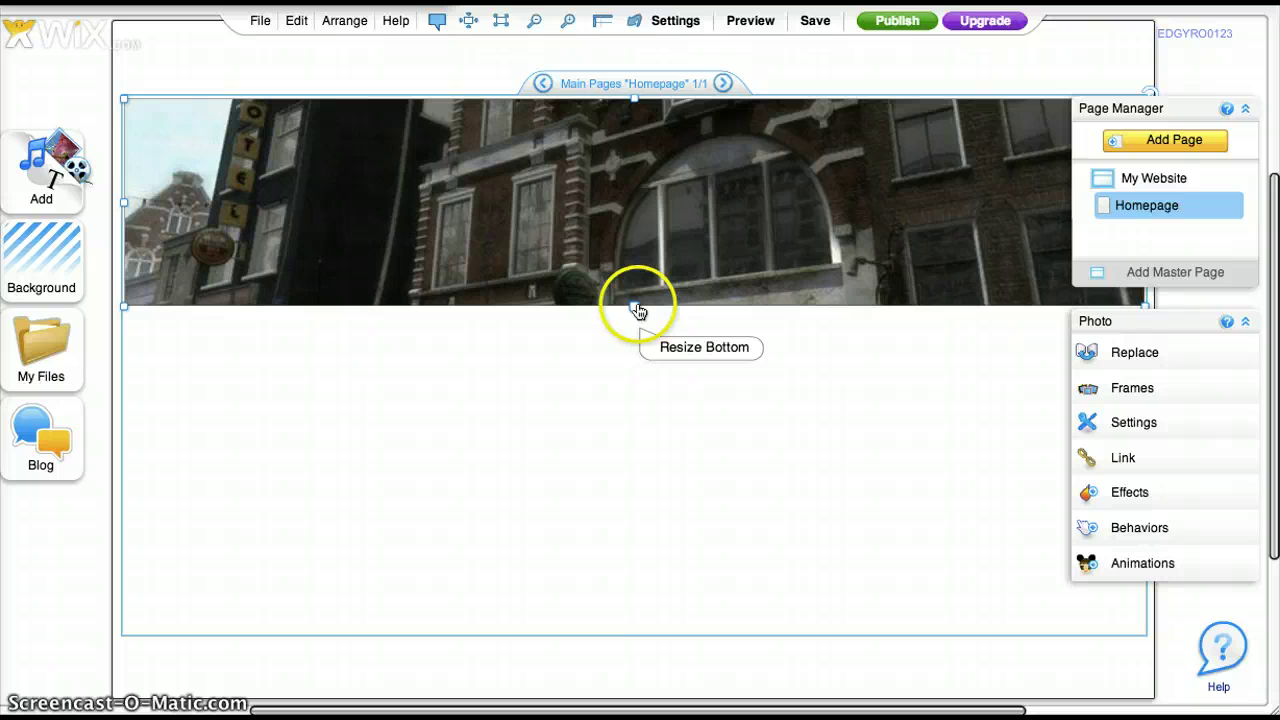
{"action": "left_click_drag", "start_coordinate": [634, 308], "coordinate": [614, 637]}
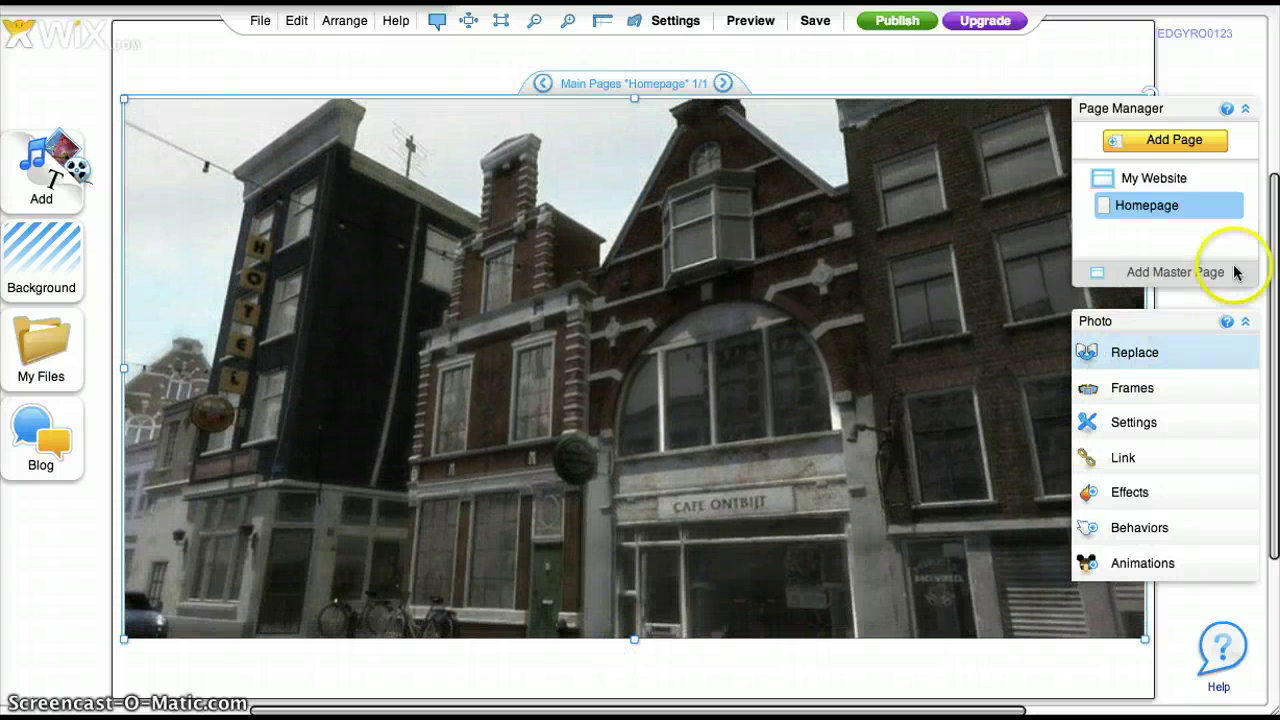
{"action": "scroll", "coordinate": [1274, 272], "scroll_direction": "down", "scroll_amount": 2}
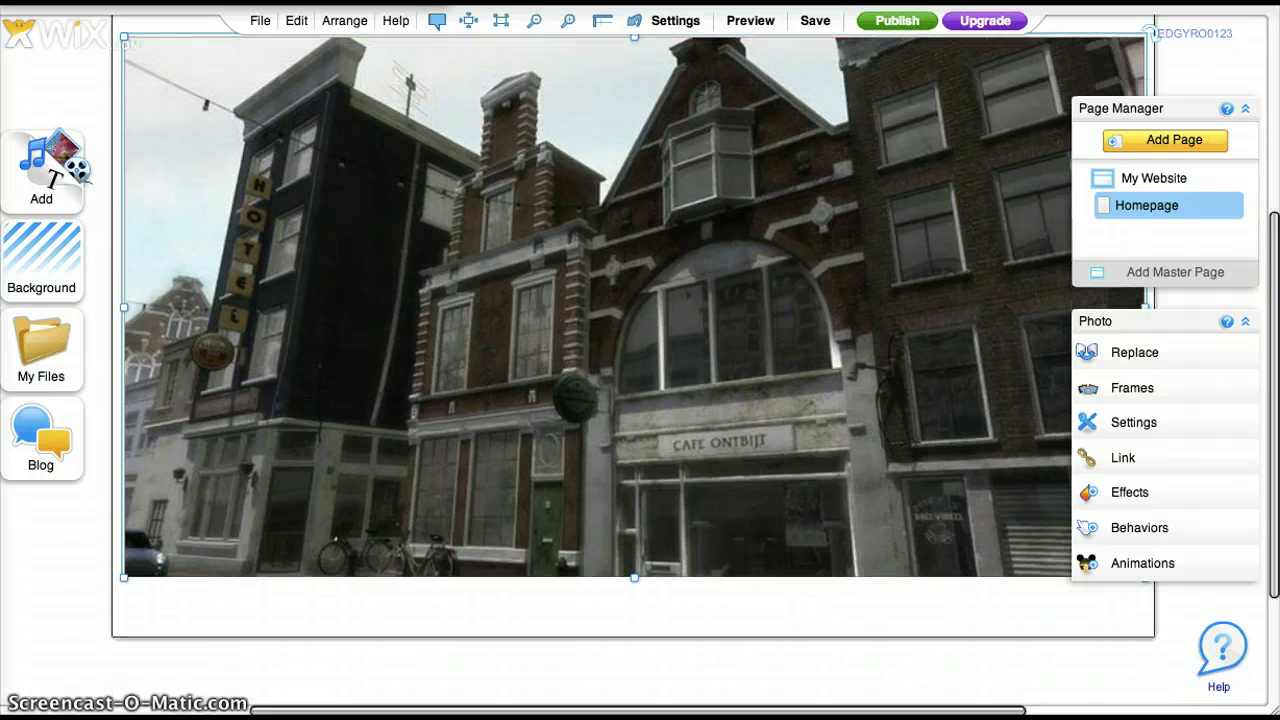
{"action": "left_click", "coordinate": [1246, 325]}
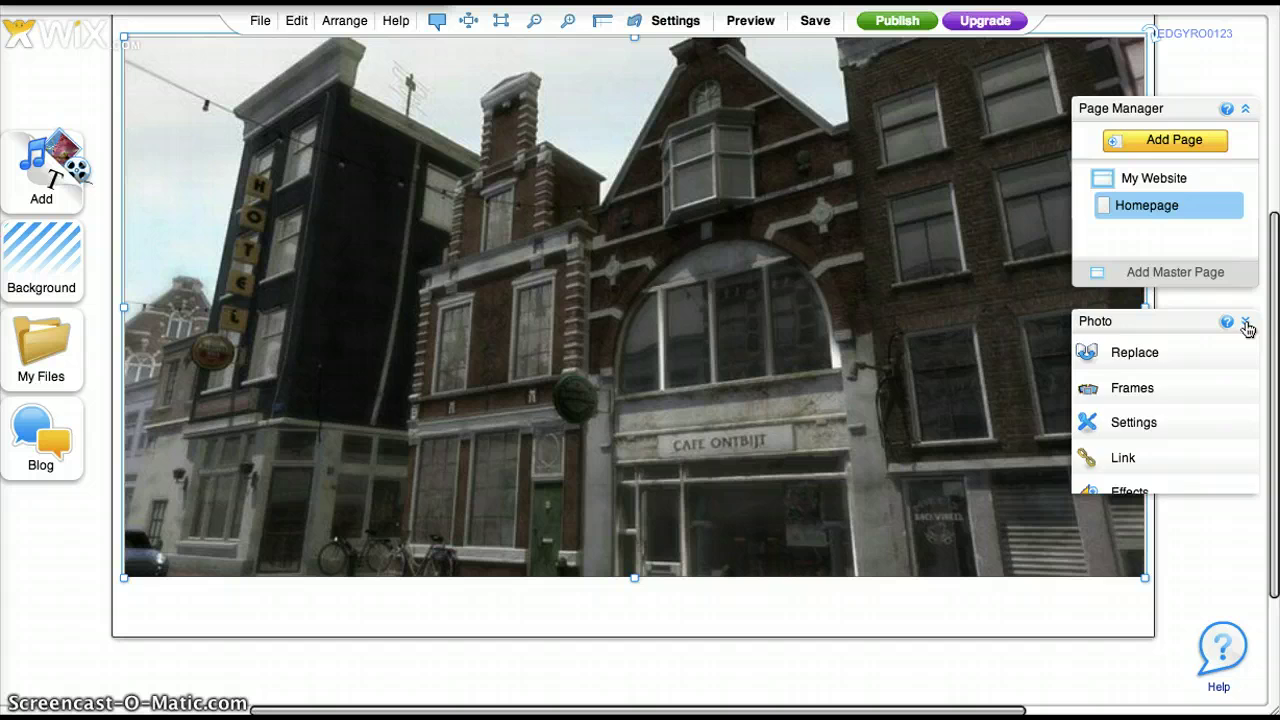
{"action": "left_click", "coordinate": [1246, 325]}
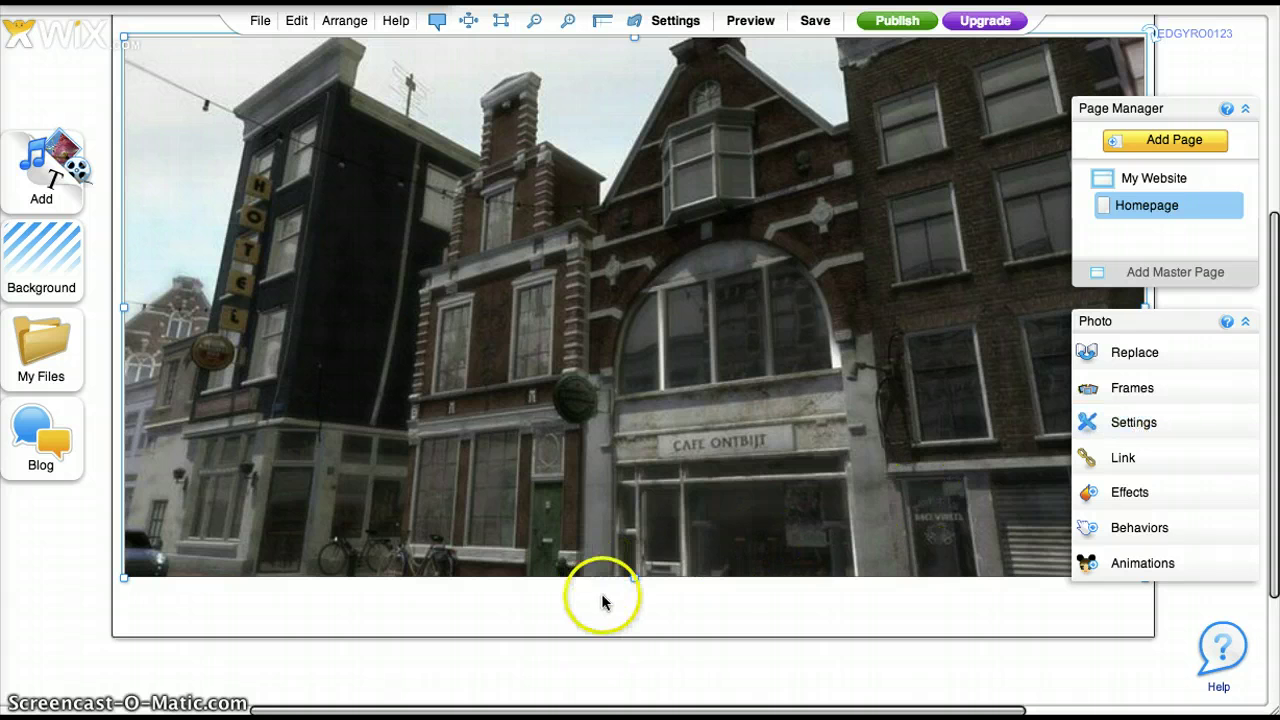
{"action": "left_click_drag", "start_coordinate": [636, 582], "coordinate": [635, 641]}
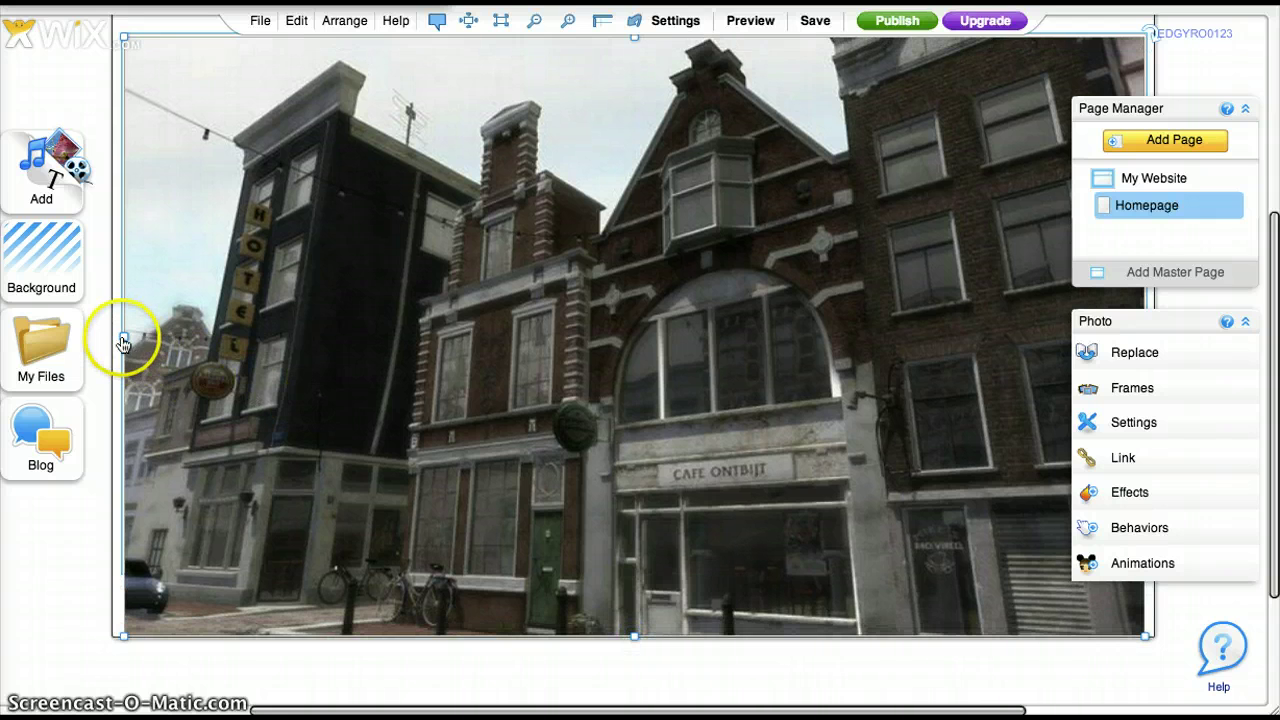
{"action": "left_click_drag", "start_coordinate": [123, 337], "coordinate": [117, 342]}
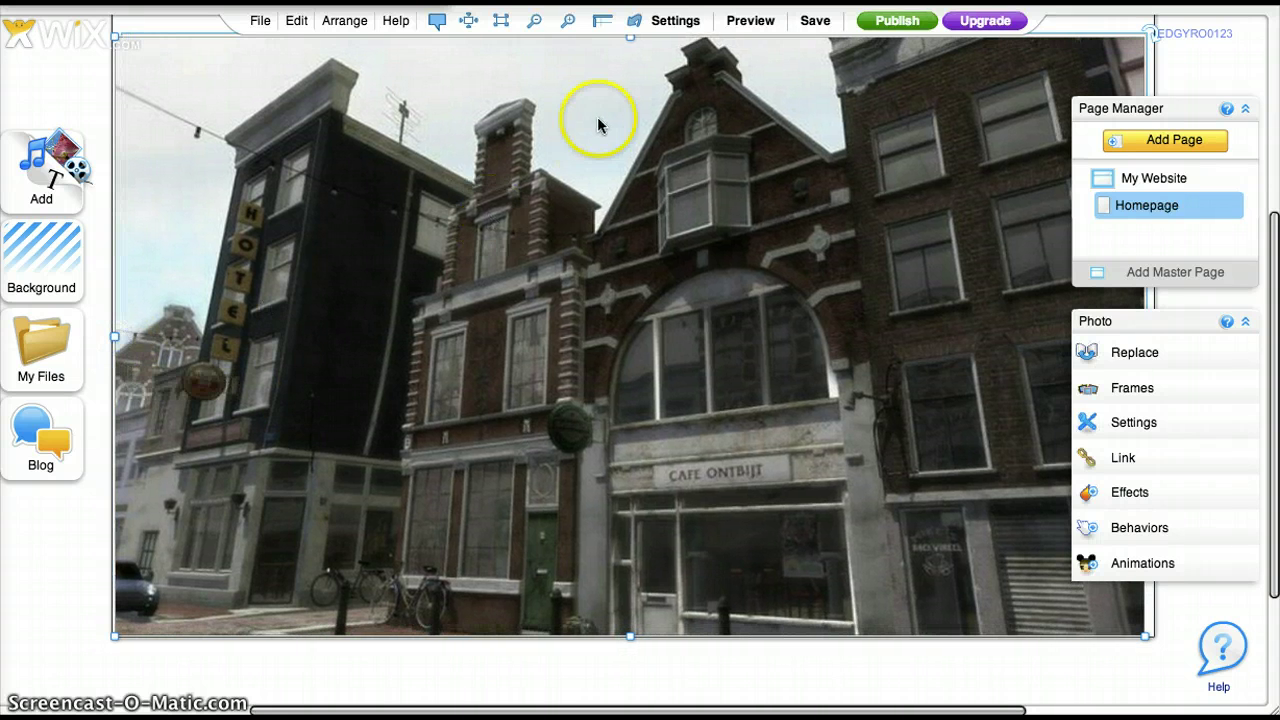
Set the photo's Image Mode to Stretch in its settings.
{"action": "left_click", "coordinate": [1128, 426]}
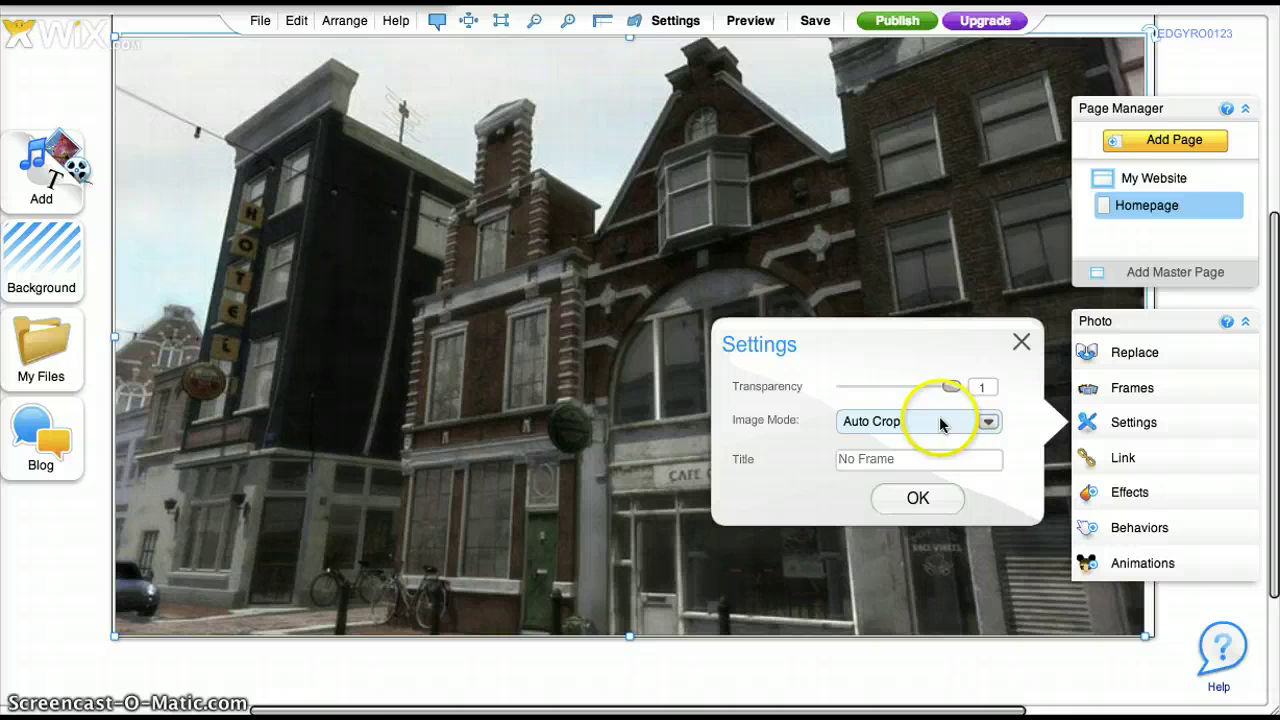
{"action": "left_click", "coordinate": [988, 422]}
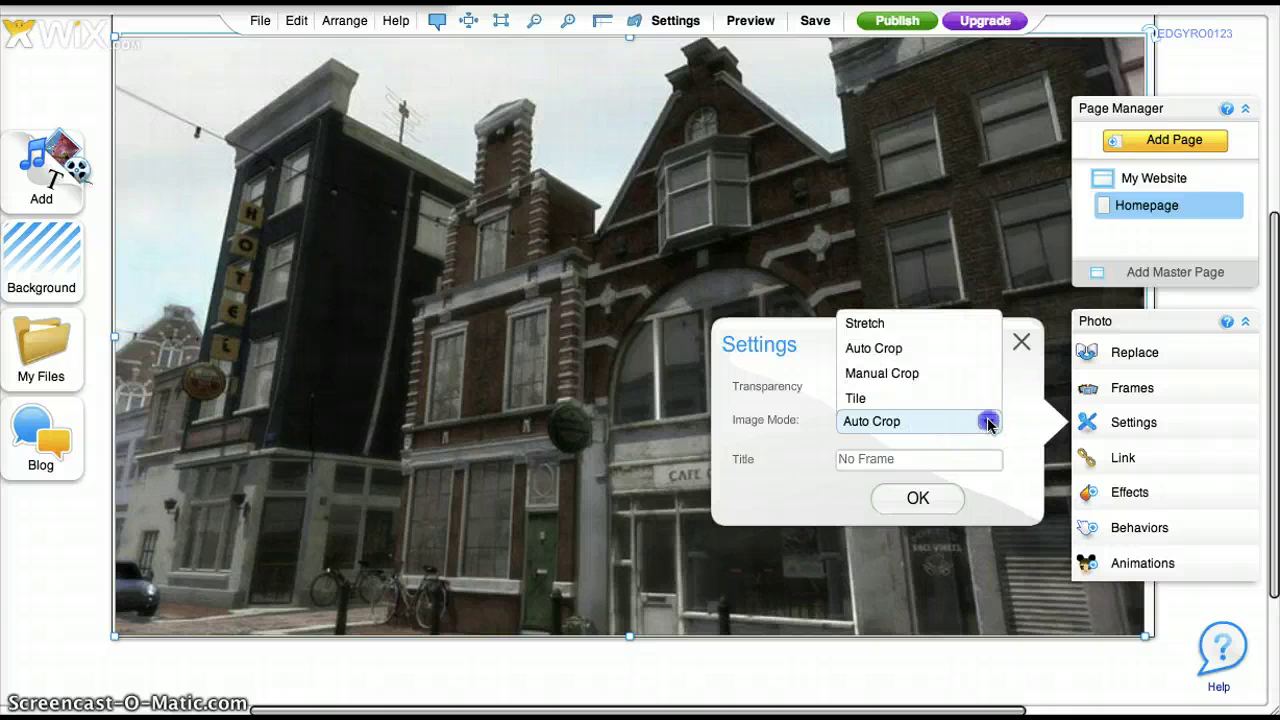
{"action": "left_click", "coordinate": [888, 326]}
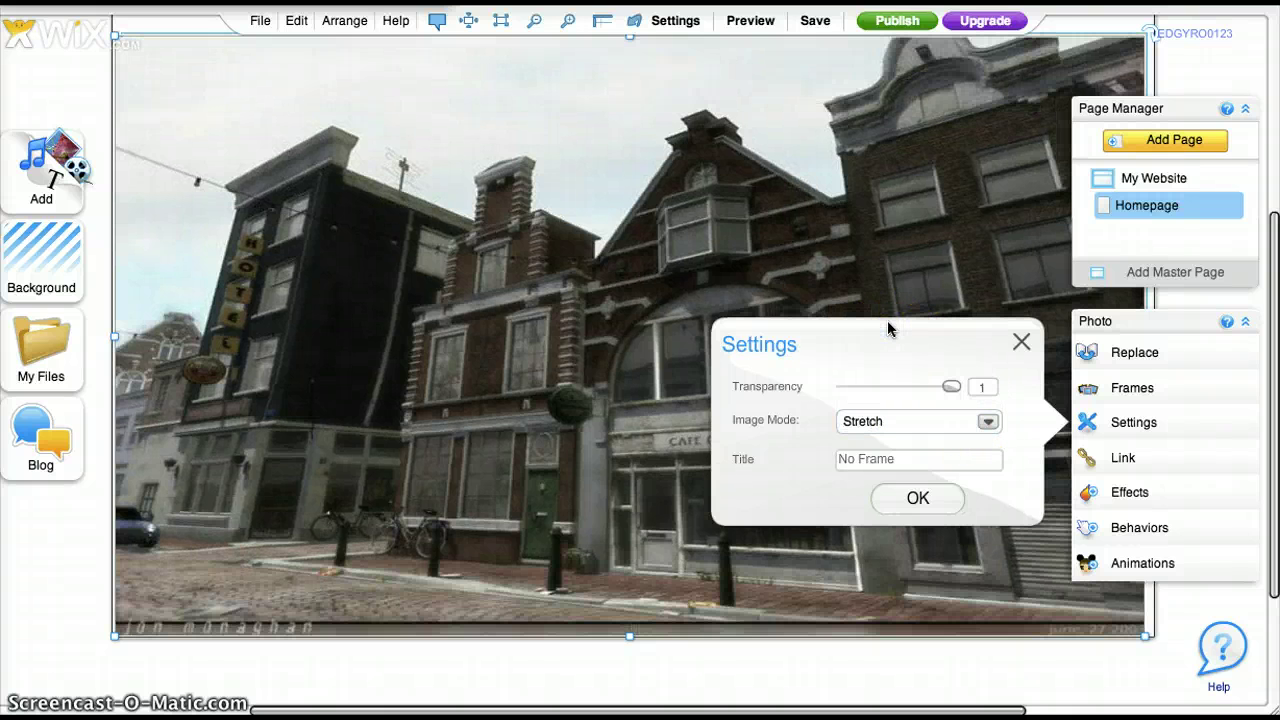
{"action": "left_click", "coordinate": [1021, 343]}
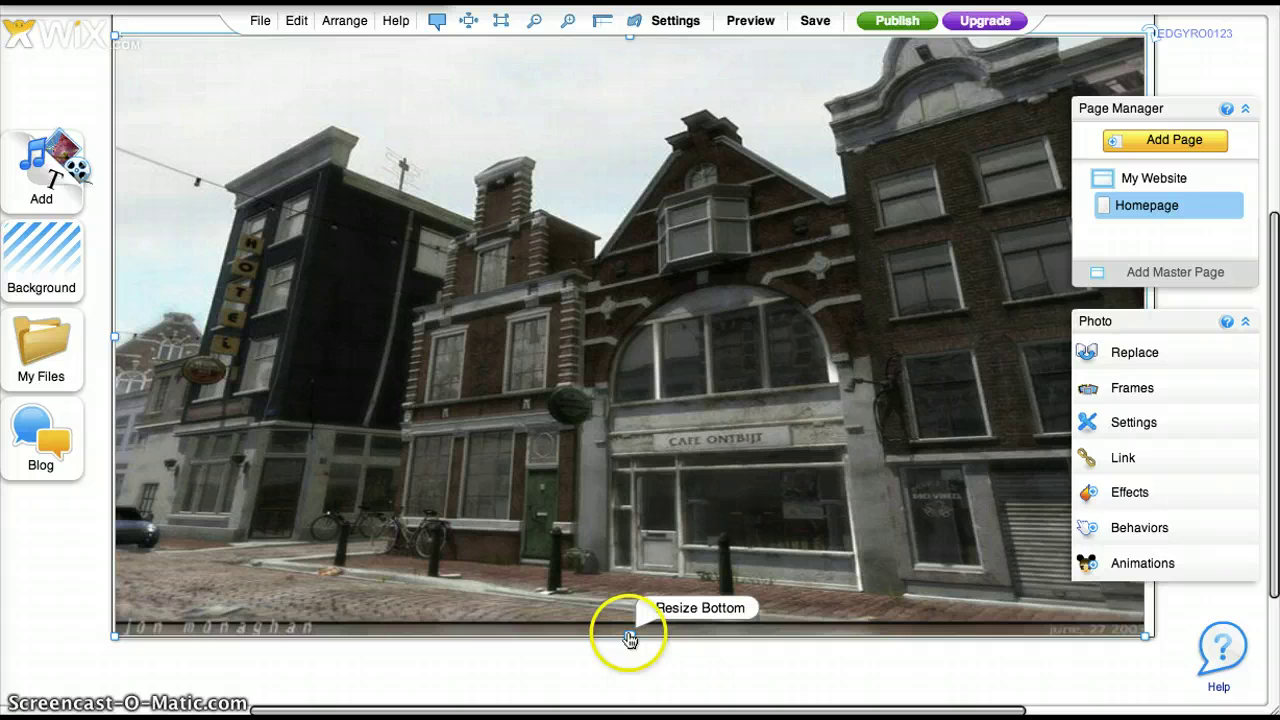
Adjust the photo's bottom edge down then slightly back up, and widen it a bit right.
{"action": "left_click_drag", "start_coordinate": [629, 636], "coordinate": [627, 695]}
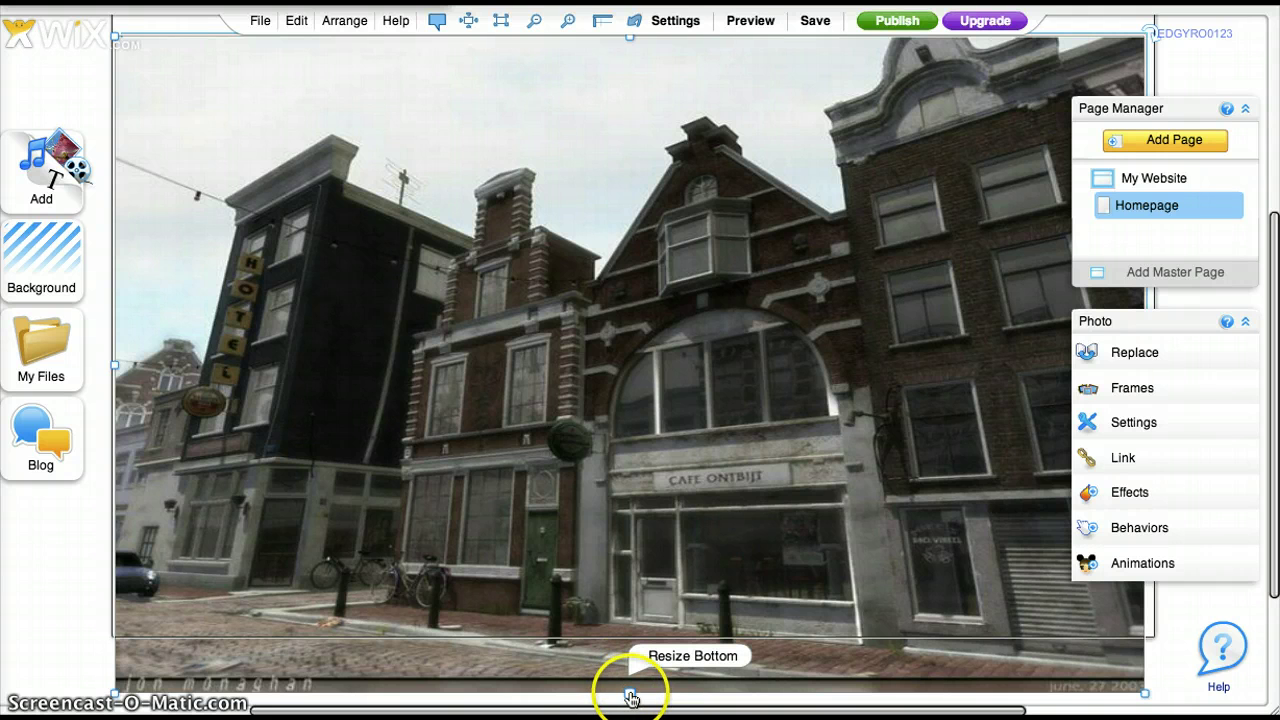
{"action": "left_click_drag", "start_coordinate": [630, 692], "coordinate": [613, 656]}
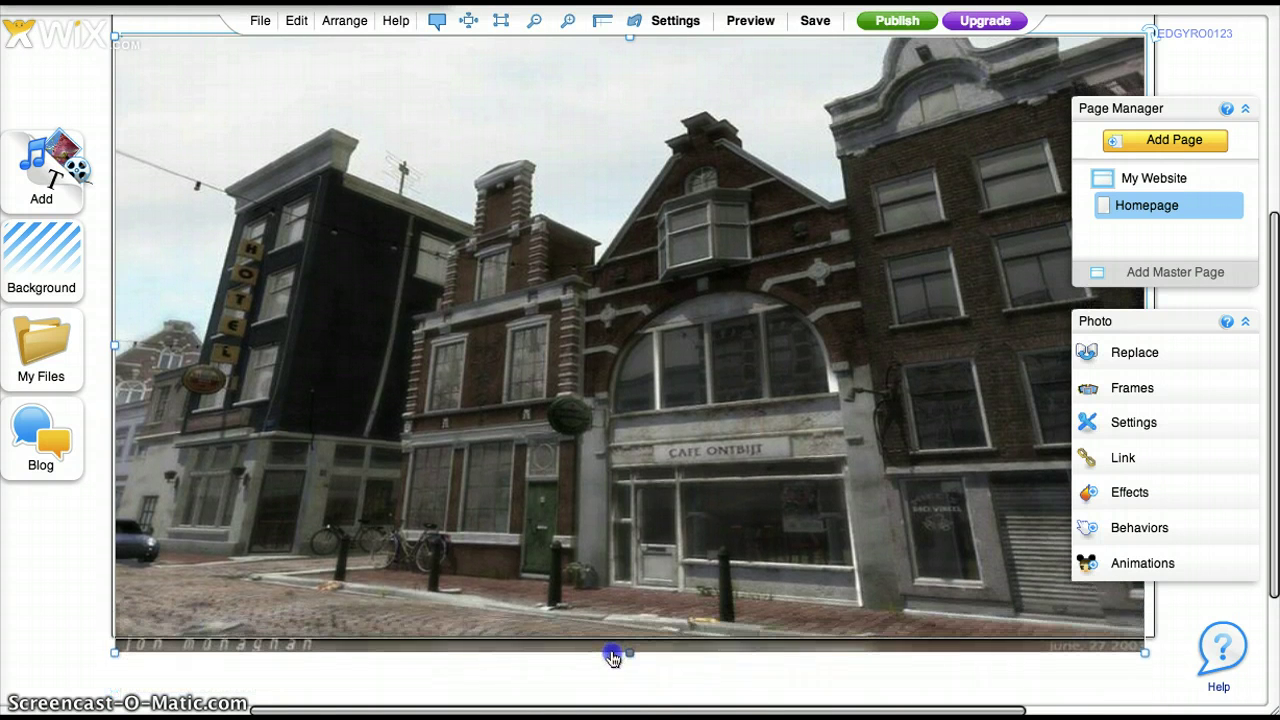
{"action": "left_click", "coordinate": [1247, 327]}
{"action": "left_click_drag", "start_coordinate": [1149, 352], "coordinate": [1158, 345]}
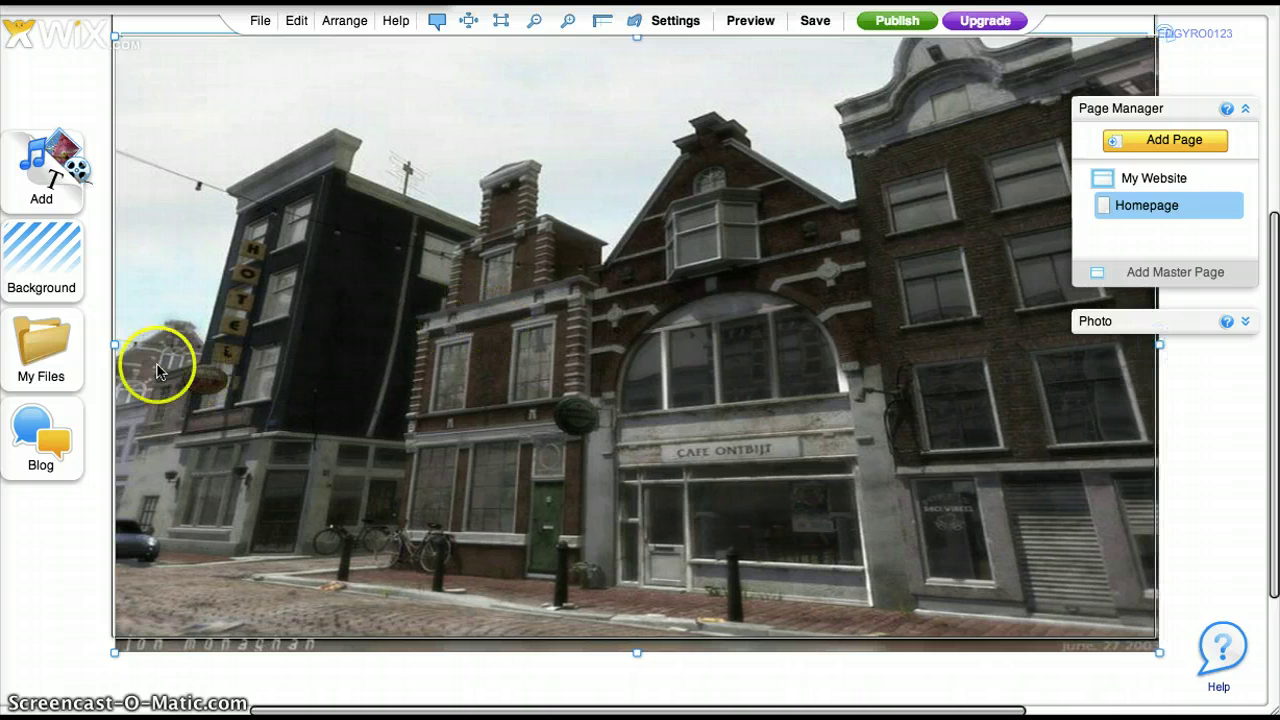
Widen the photo slightly to the left and extend its top edge upward.
{"action": "left_click_drag", "start_coordinate": [114, 345], "coordinate": [106, 346]}
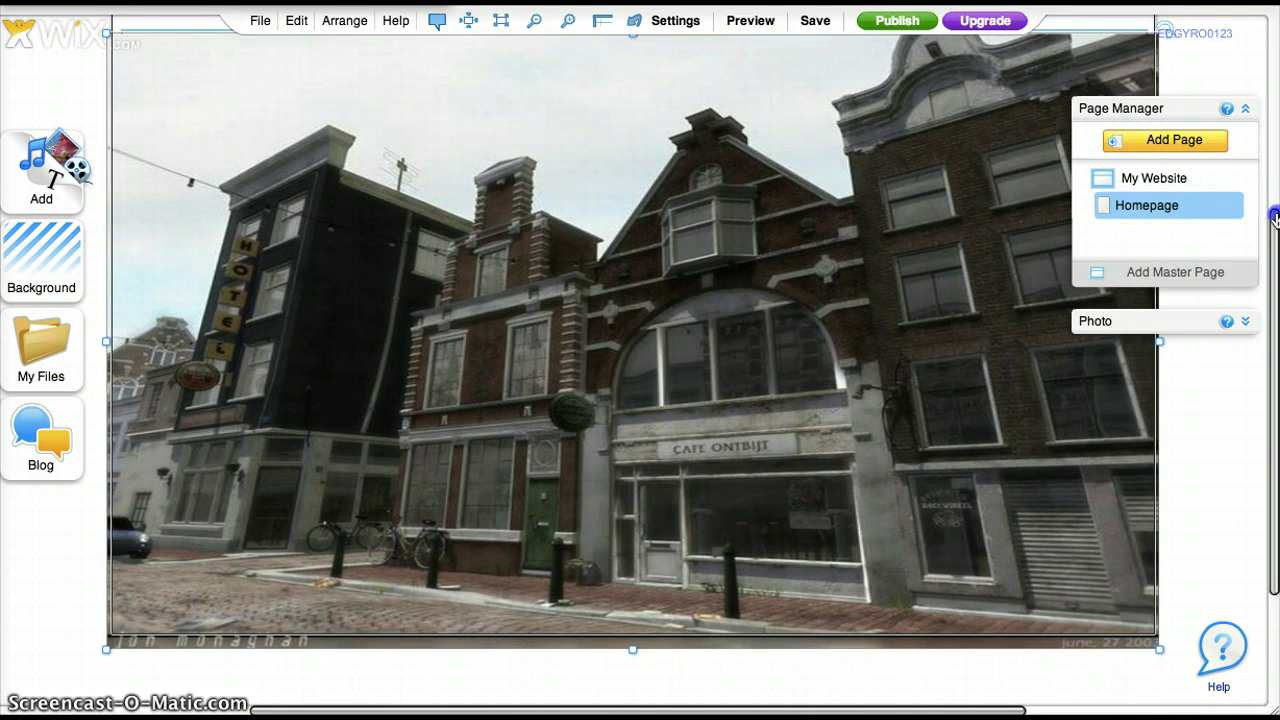
{"action": "scroll", "coordinate": [1274, 166], "scroll_direction": "up", "scroll_amount": 1}
{"action": "scroll", "coordinate": [1274, 170], "scroll_direction": "up", "scroll_amount": 1}
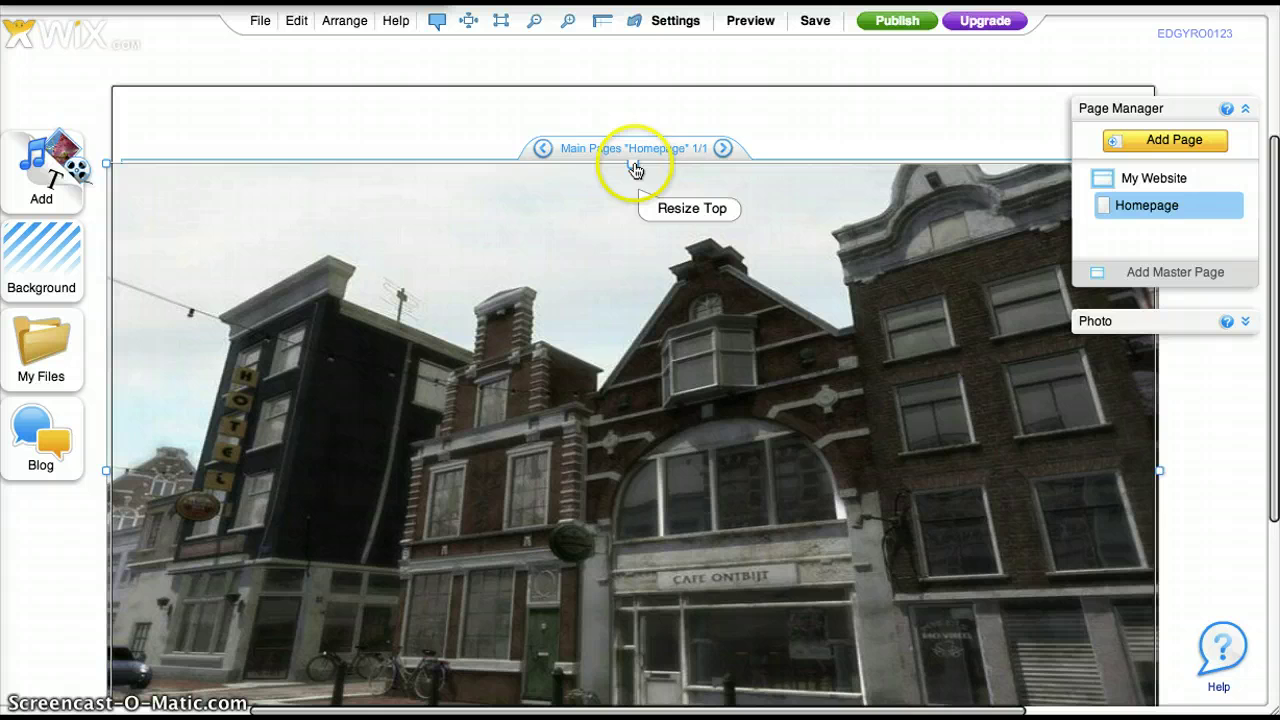
{"action": "left_click_drag", "start_coordinate": [634, 167], "coordinate": [629, 89]}
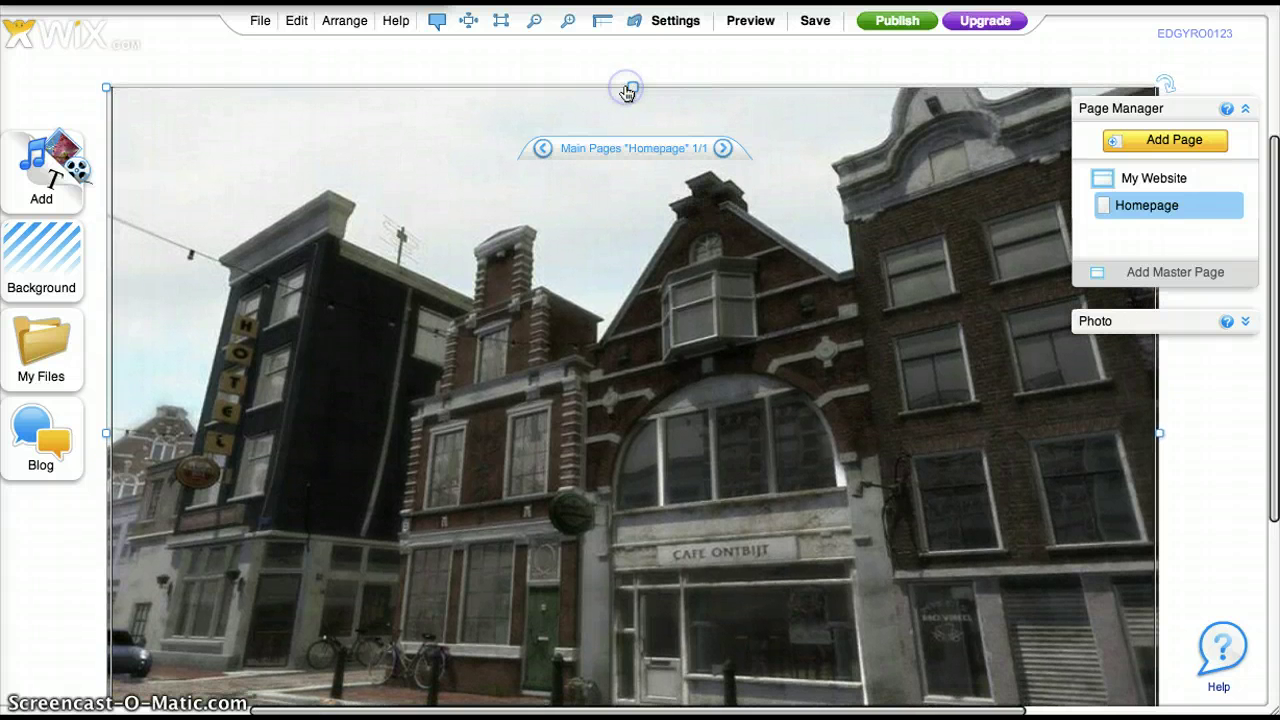
{"action": "left_click", "coordinate": [622, 100]}
Stretch the page area up, down, right and left so the photo spans edge to edge.
{"action": "left_click", "coordinate": [645, 150]}
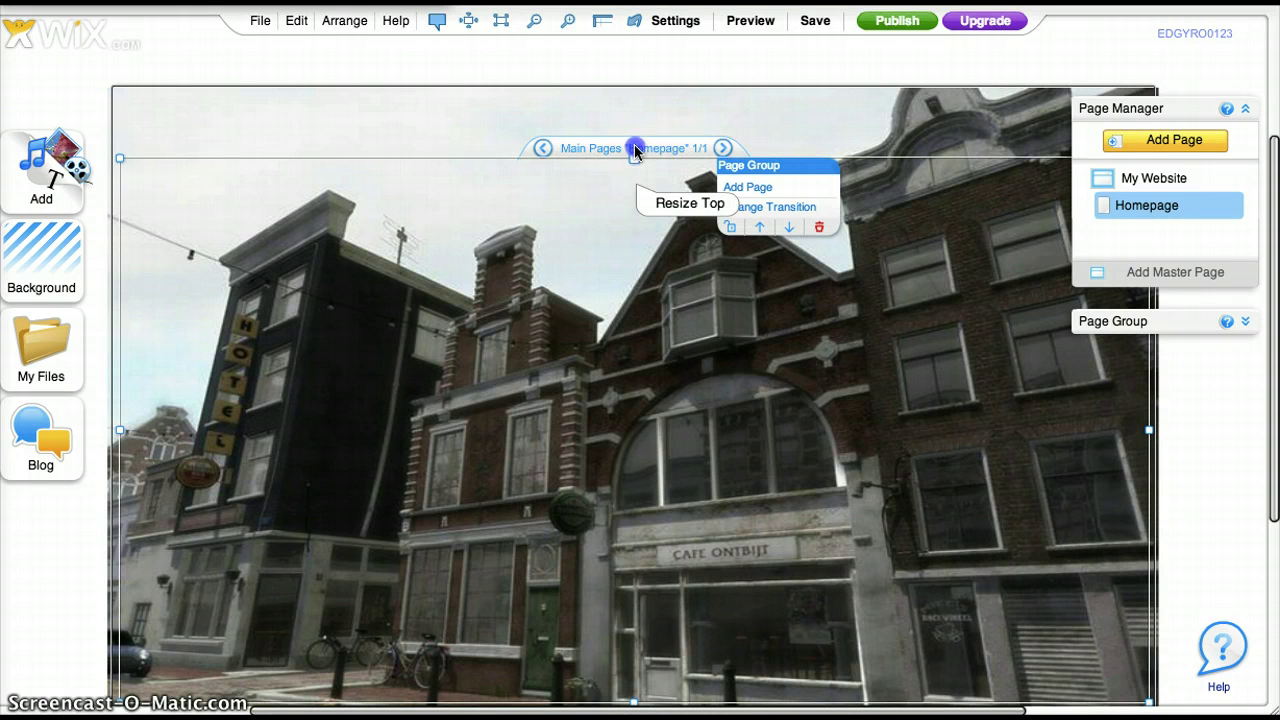
{"action": "left_click_drag", "start_coordinate": [634, 150], "coordinate": [628, 88]}
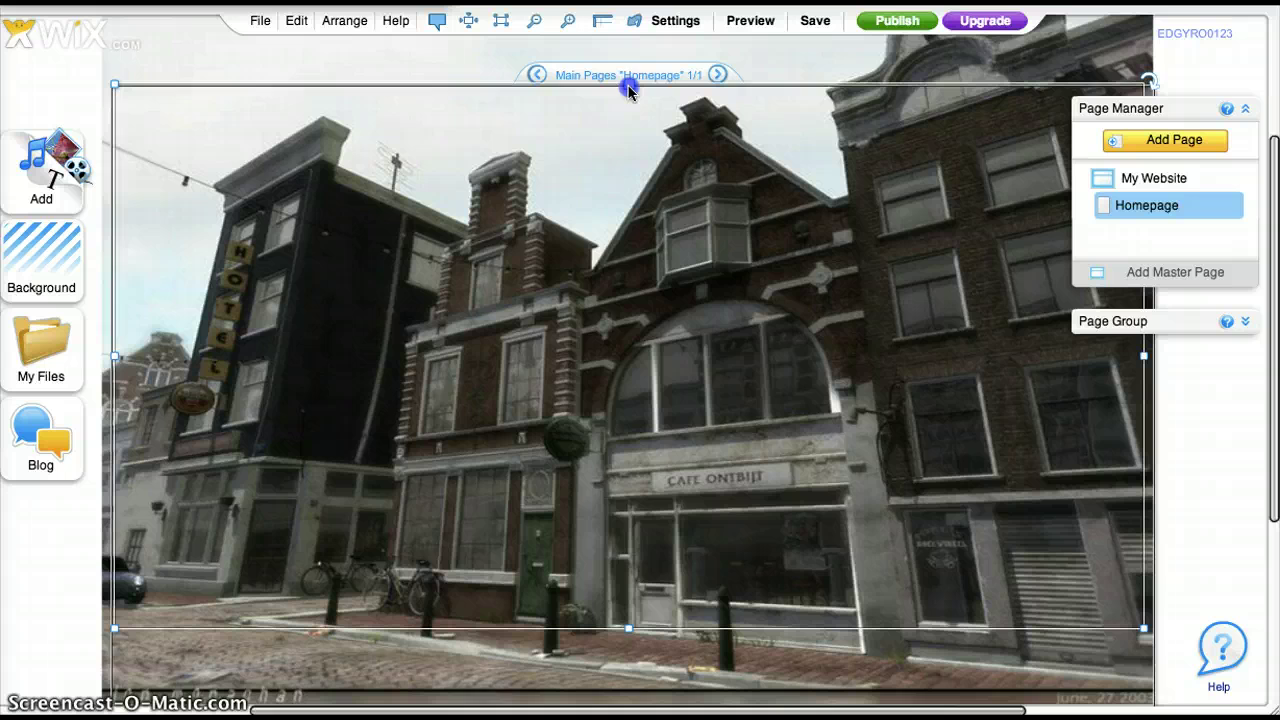
{"action": "left_click", "coordinate": [870, 182]}
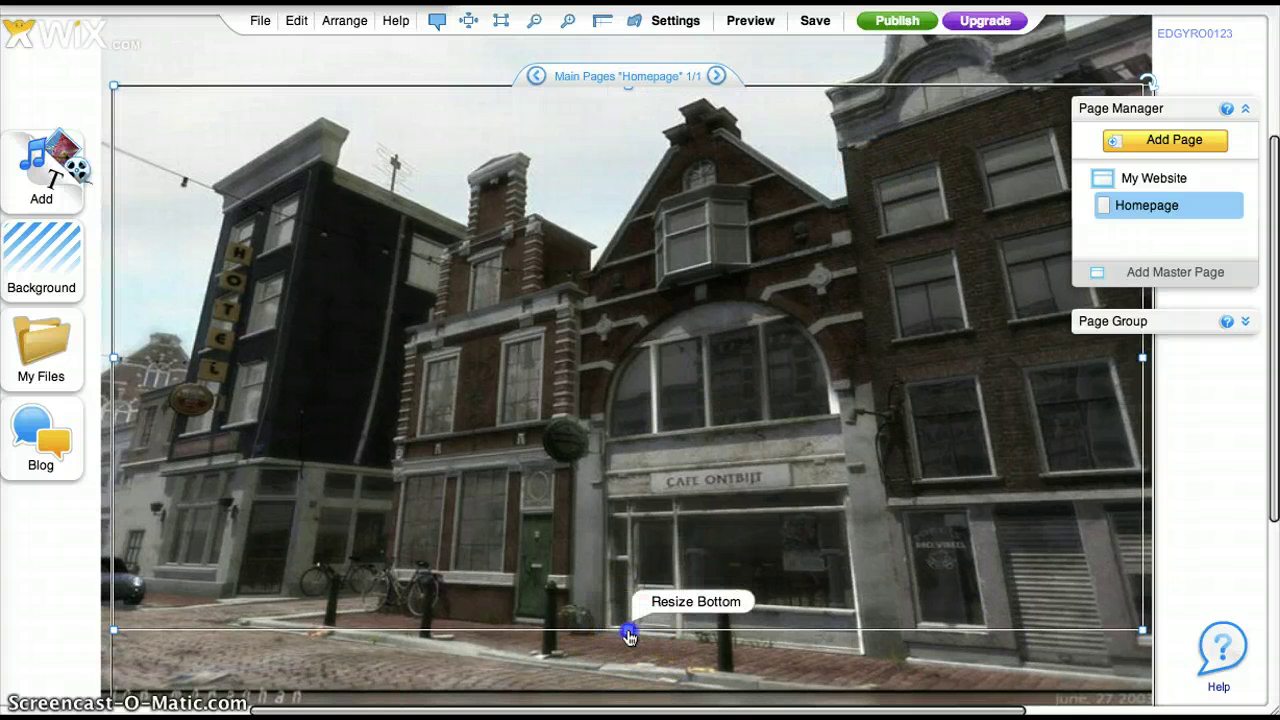
{"action": "left_click_drag", "start_coordinate": [629, 636], "coordinate": [626, 689]}
{"action": "left_click", "coordinate": [673, 212]}
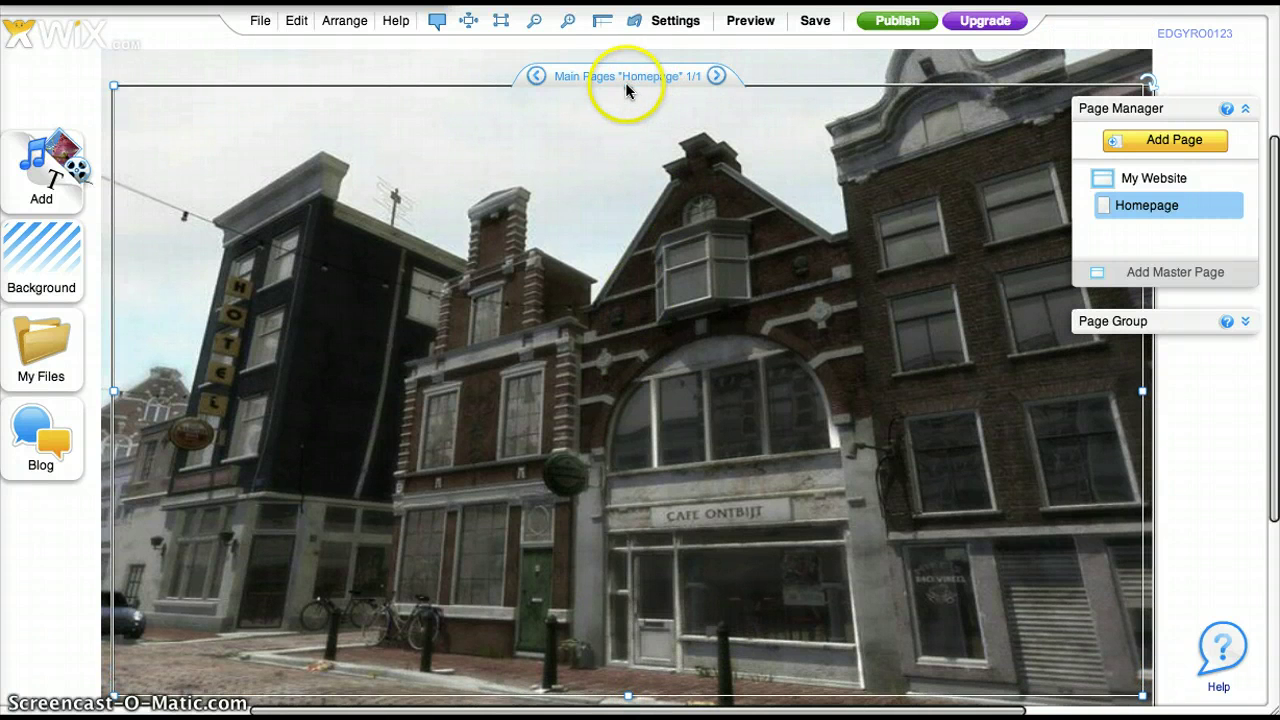
{"action": "mouse_move", "coordinate": [626, 86]}
{"action": "left_mouse_down"}
{"action": "mouse_move", "coordinate": [618, 49]}
{"action": "mouse_move", "coordinate": [614, 83]}
{"action": "mouse_move", "coordinate": [622, 75]}
{"action": "left_mouse_up"}
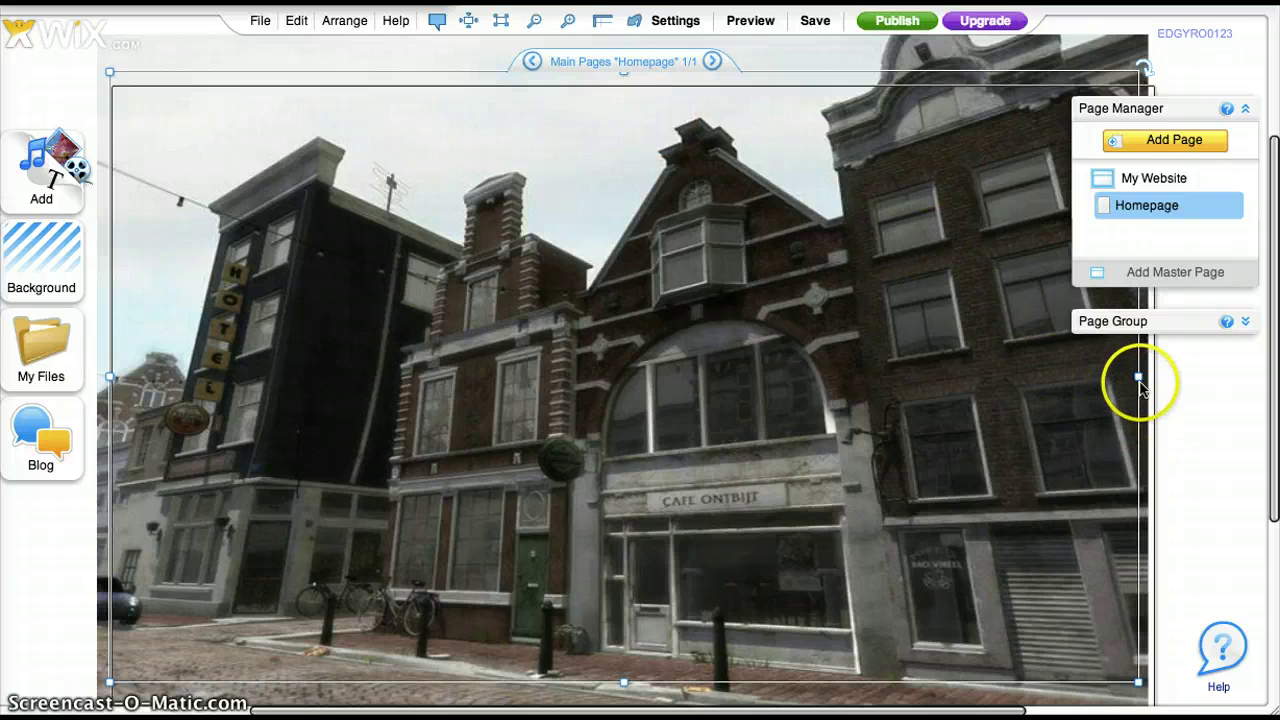
{"action": "left_click_drag", "start_coordinate": [1139, 380], "coordinate": [1151, 380]}
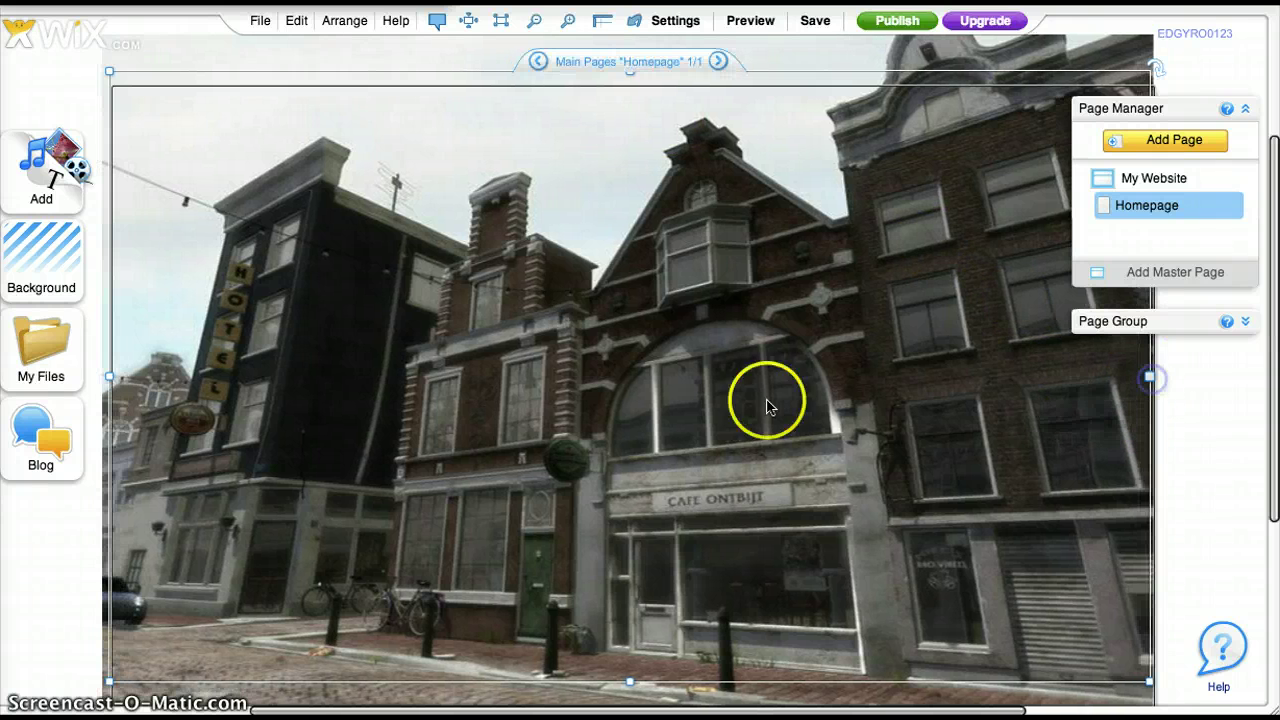
{"action": "mouse_move", "coordinate": [60, 385]}
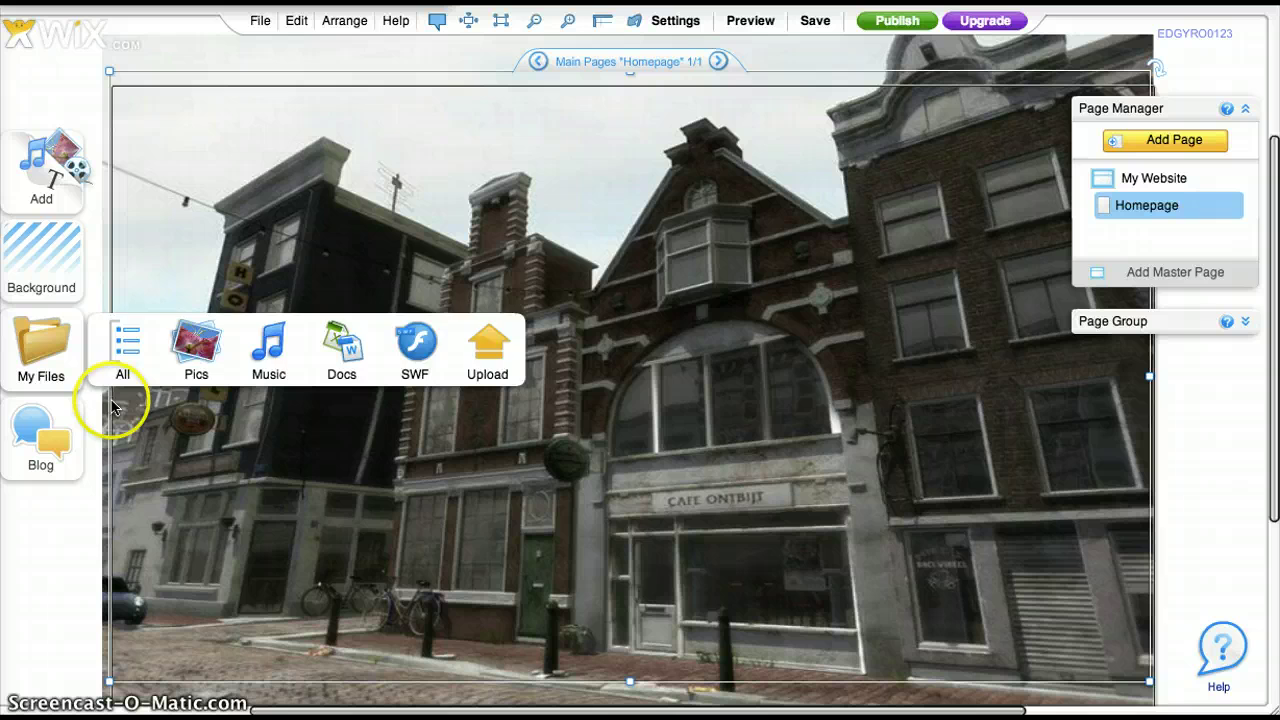
{"action": "left_click_drag", "start_coordinate": [109, 376], "coordinate": [100, 378]}
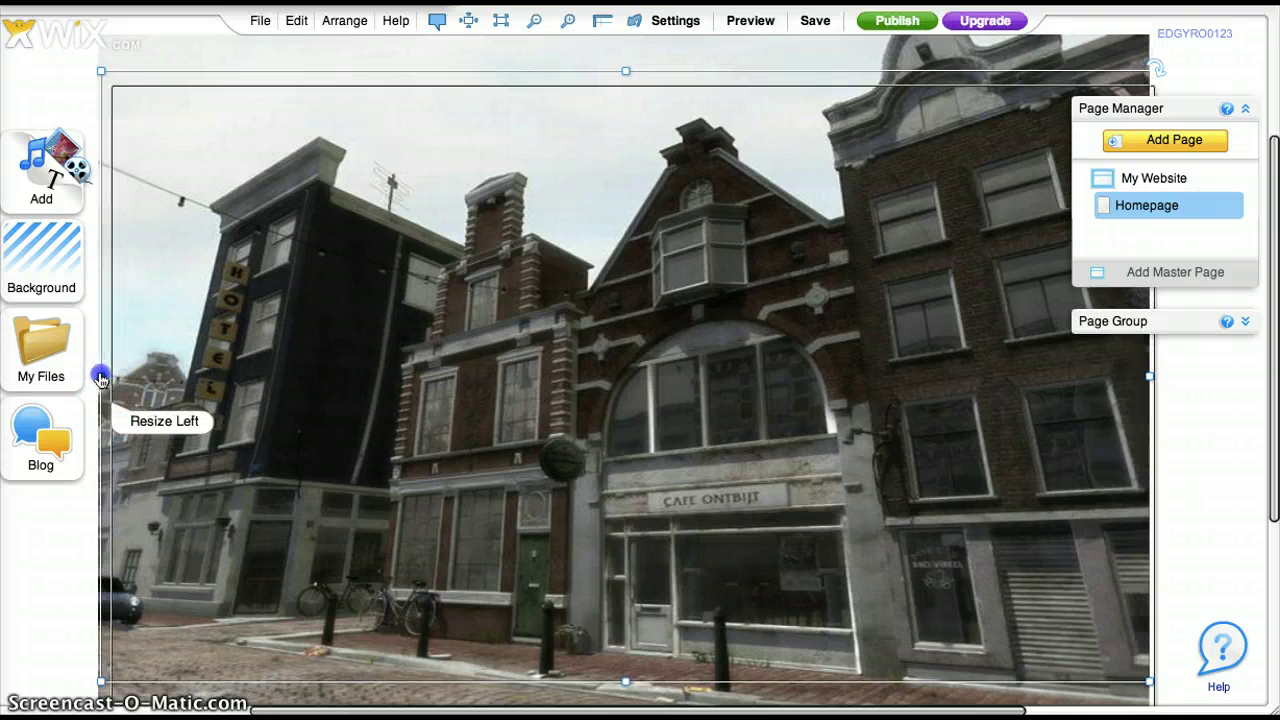
{"action": "left_click", "coordinate": [408, 438]}
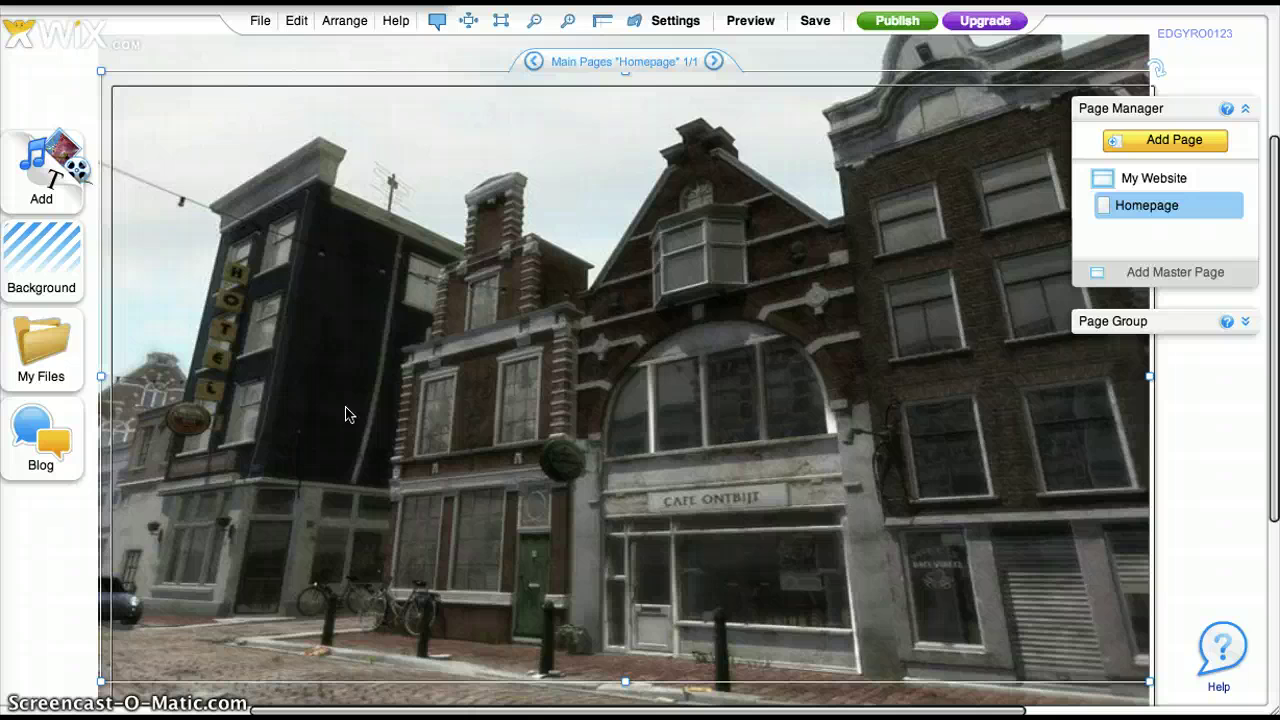
Browse Add > Clip Art > Animations to the Video Effects category.
{"action": "left_click", "coordinate": [50, 175]}
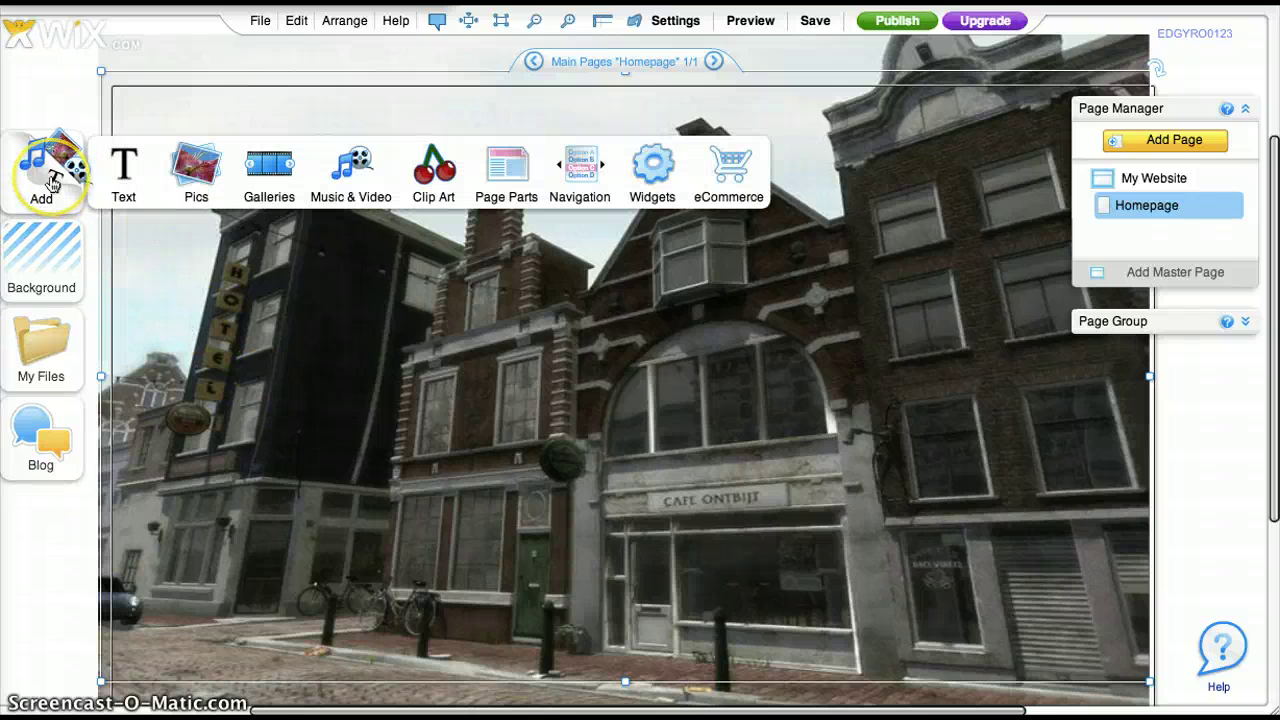
{"action": "left_click", "coordinate": [428, 172]}
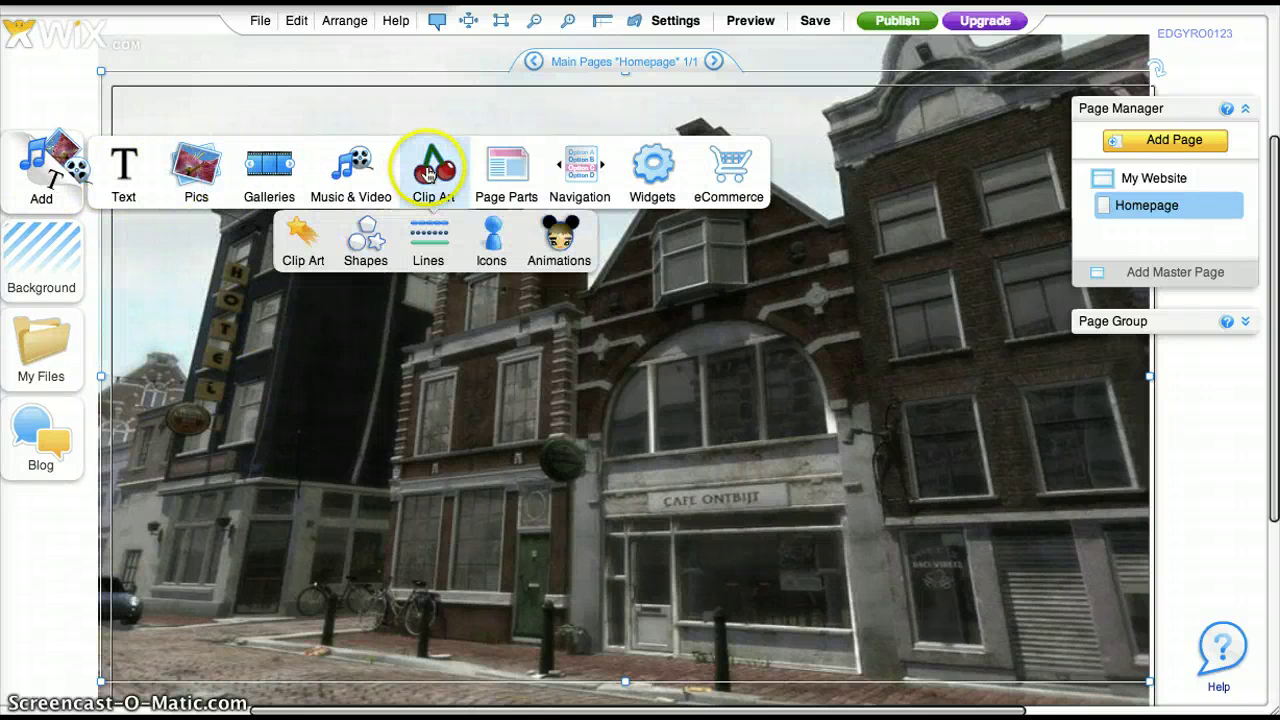
{"action": "left_click", "coordinate": [560, 240]}
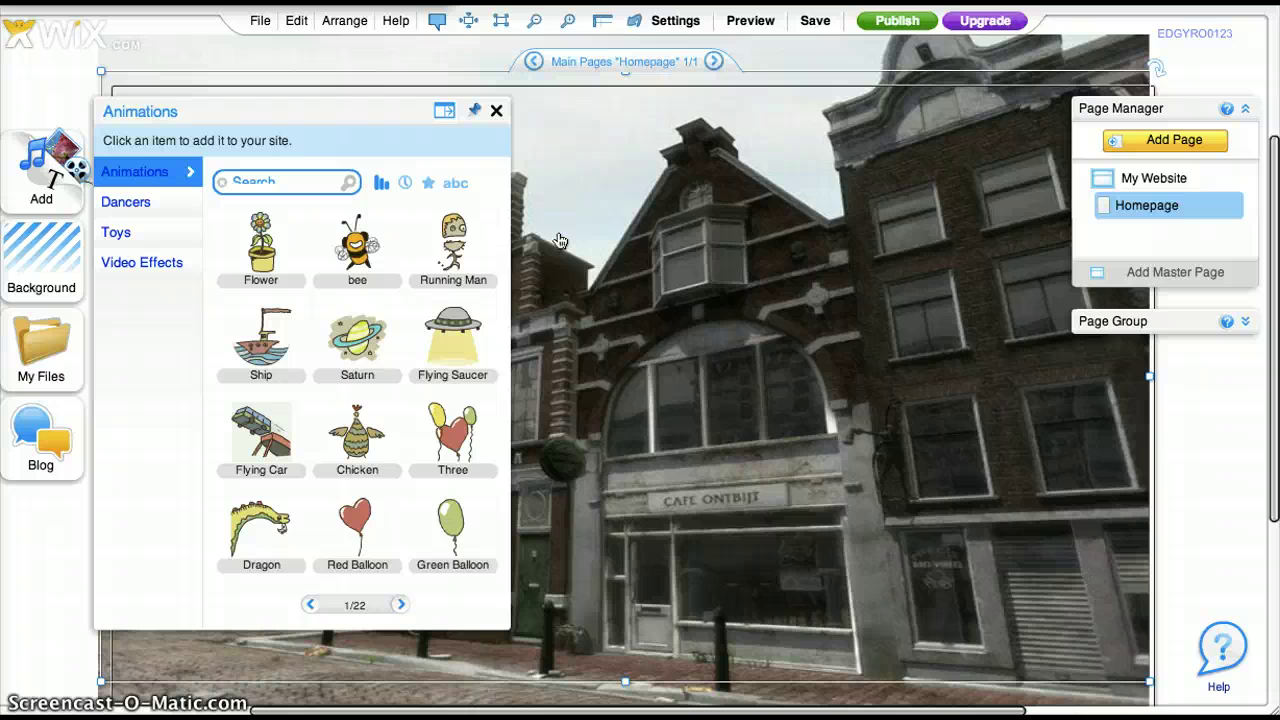
{"action": "left_click", "coordinate": [287, 182]}
{"action": "left_click", "coordinate": [128, 171]}
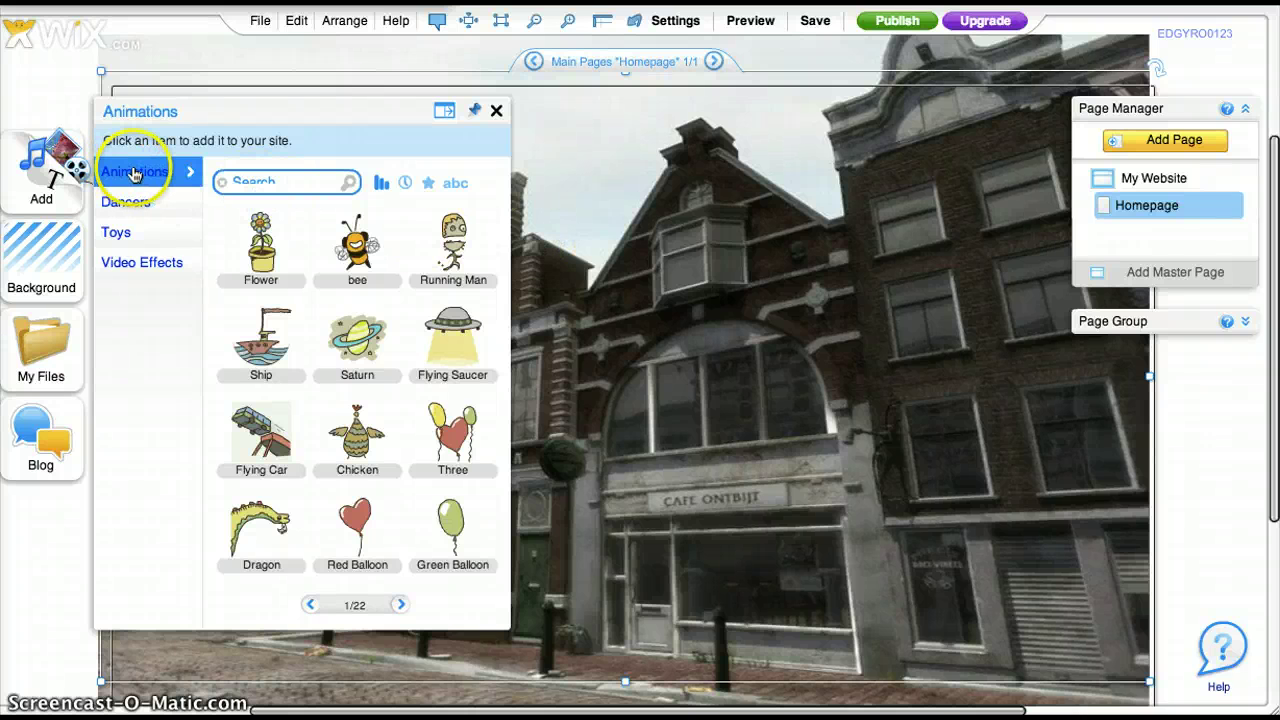
{"action": "left_click", "coordinate": [155, 197]}
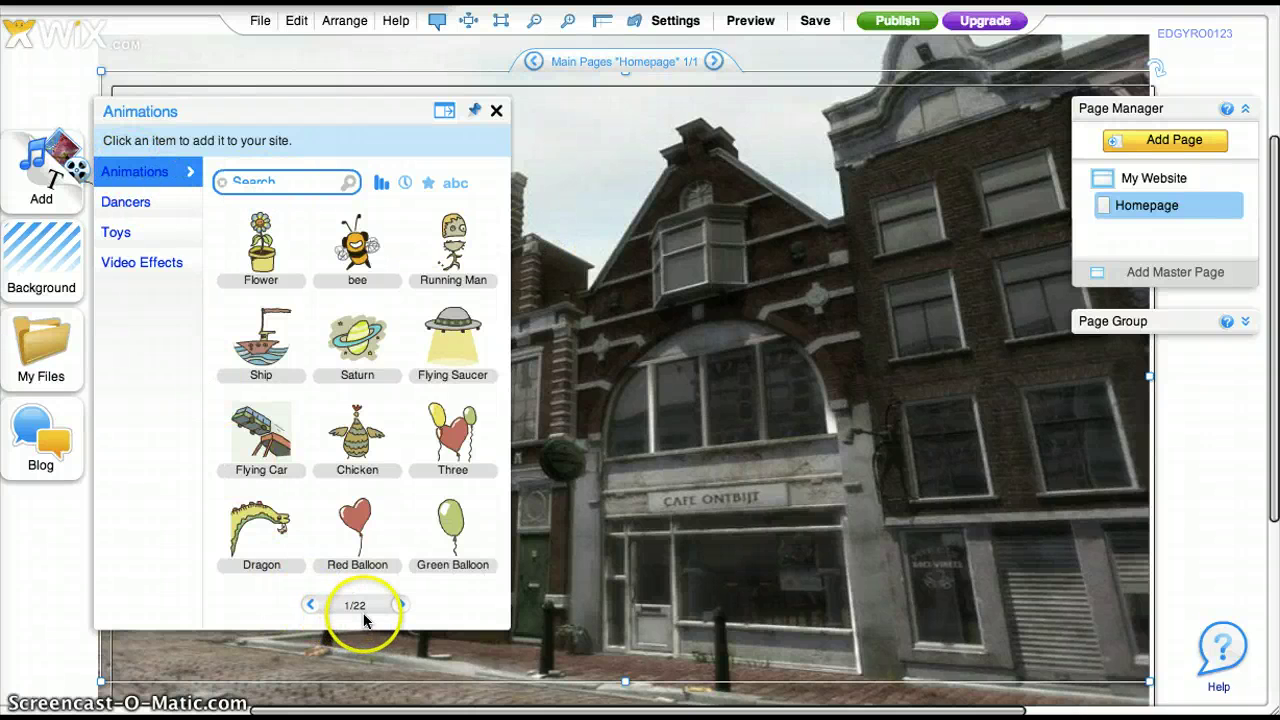
{"action": "left_click", "coordinate": [284, 184]}
{"action": "left_click", "coordinate": [130, 262]}
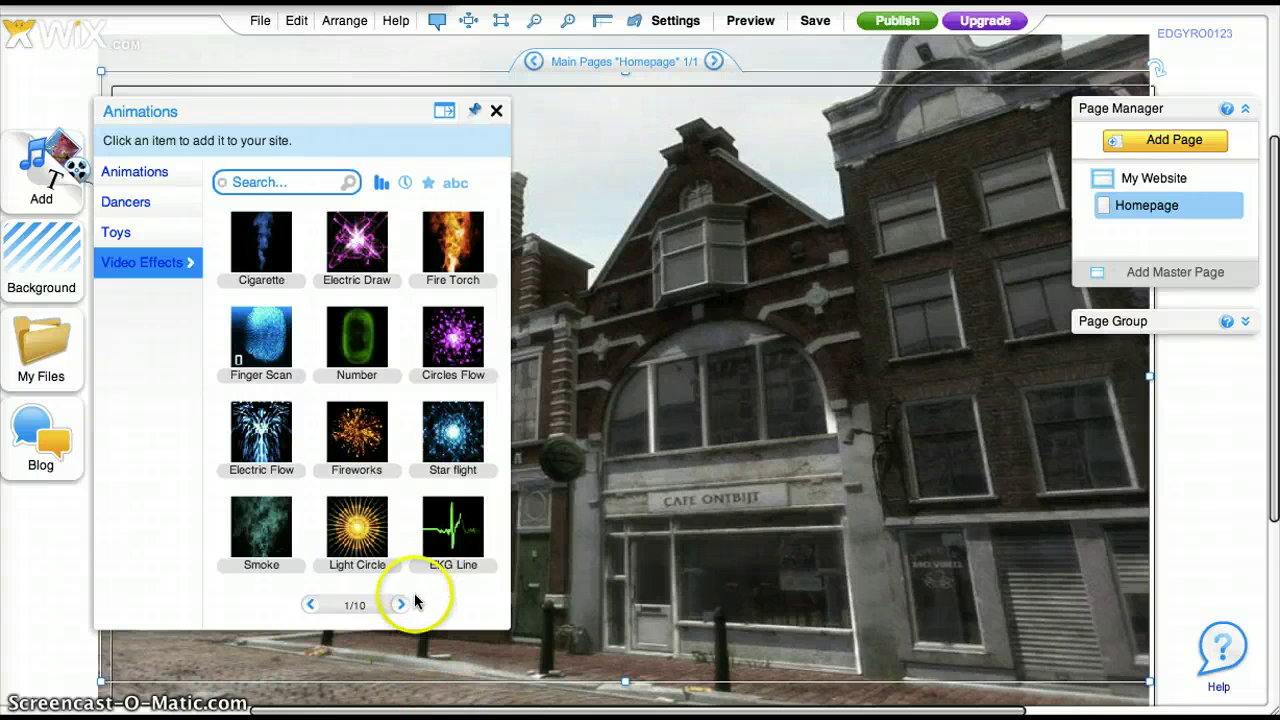
Page forward twice through the video effects and add the Ring effect to the homepage.
{"action": "left_click", "coordinate": [399, 606]}
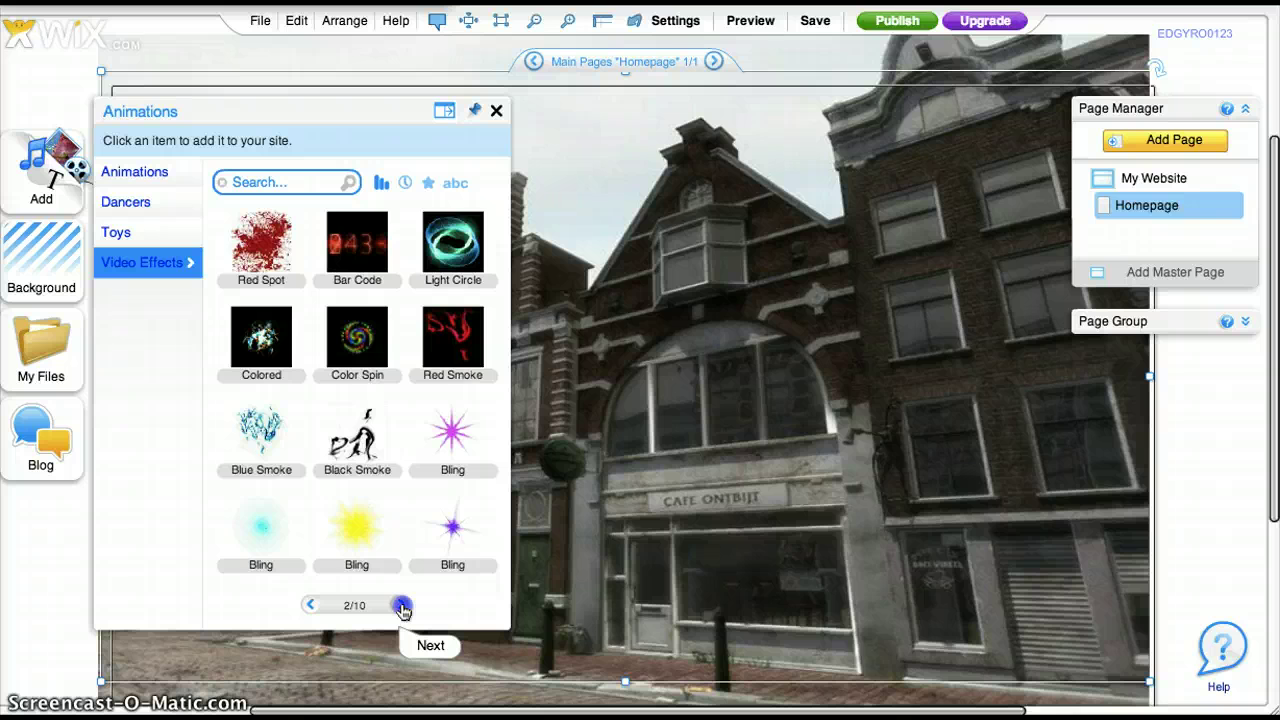
{"action": "left_click", "coordinate": [400, 606]}
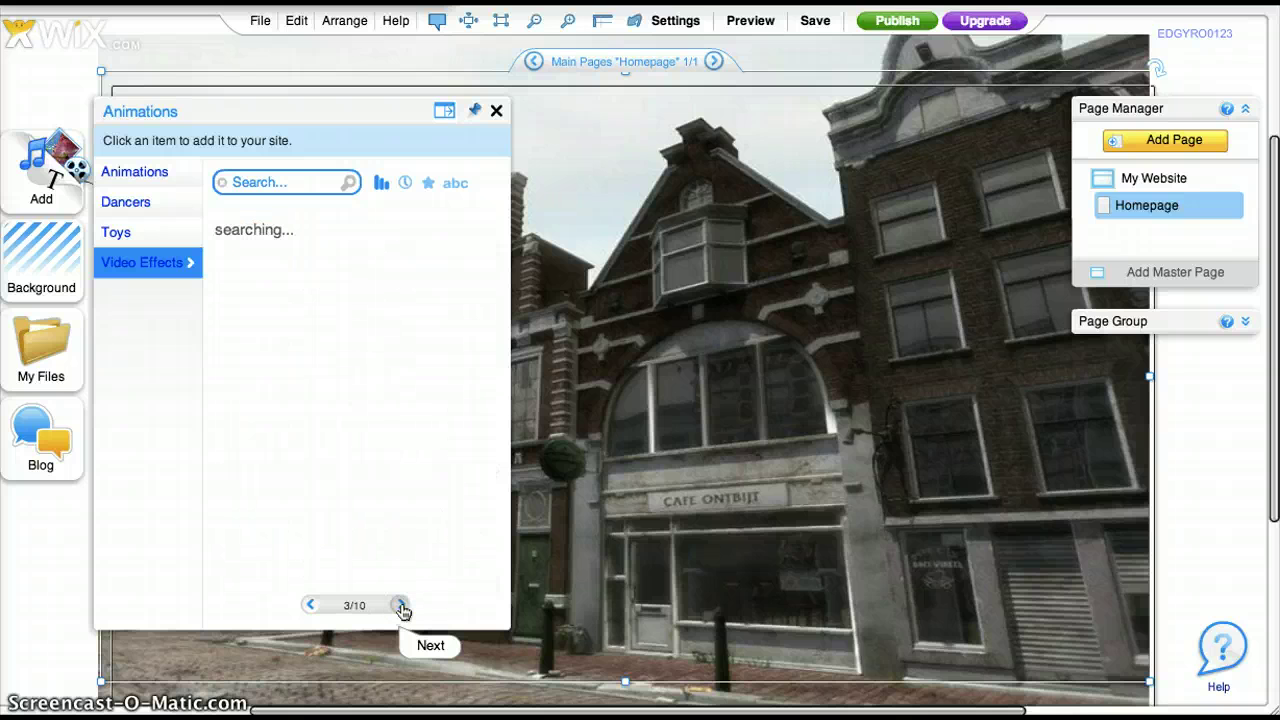
{"action": "left_click", "coordinate": [260, 250]}
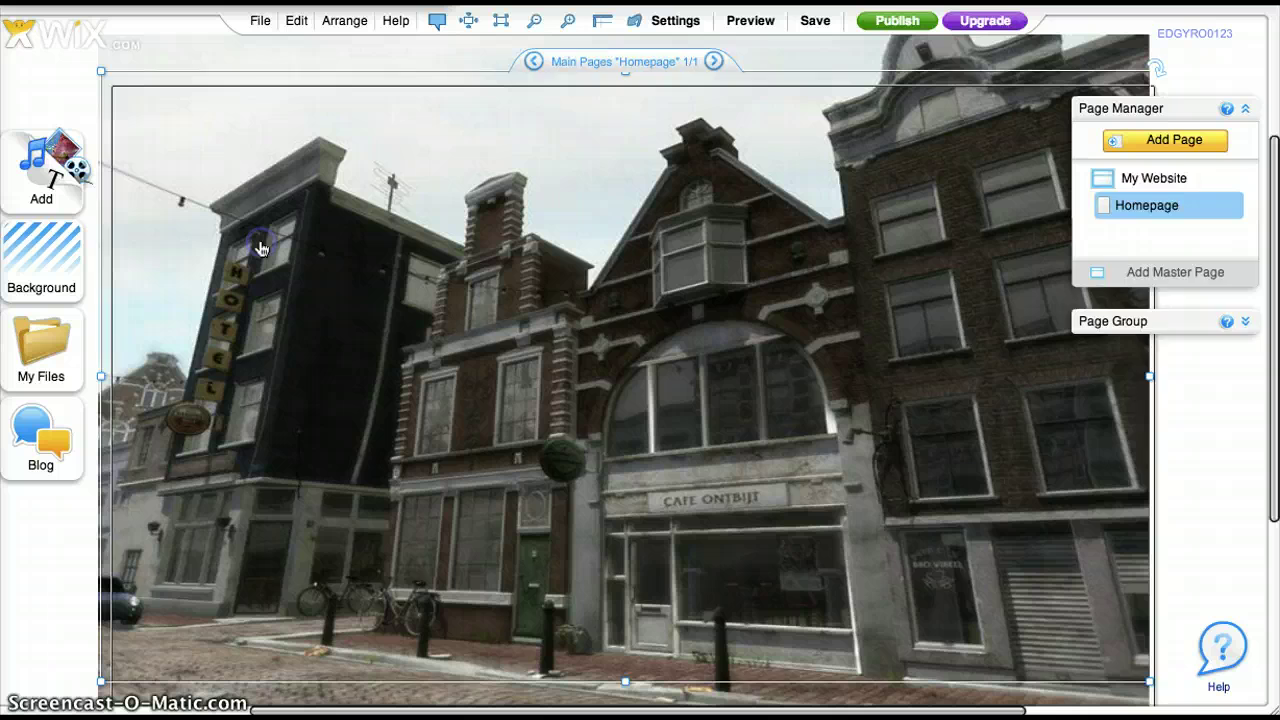
Shrink the ring effect and drag it onto the storefront's green door.
{"action": "left_click_drag", "start_coordinate": [211, 337], "coordinate": [292, 541]}
{"action": "left_click", "coordinate": [309, 557]}
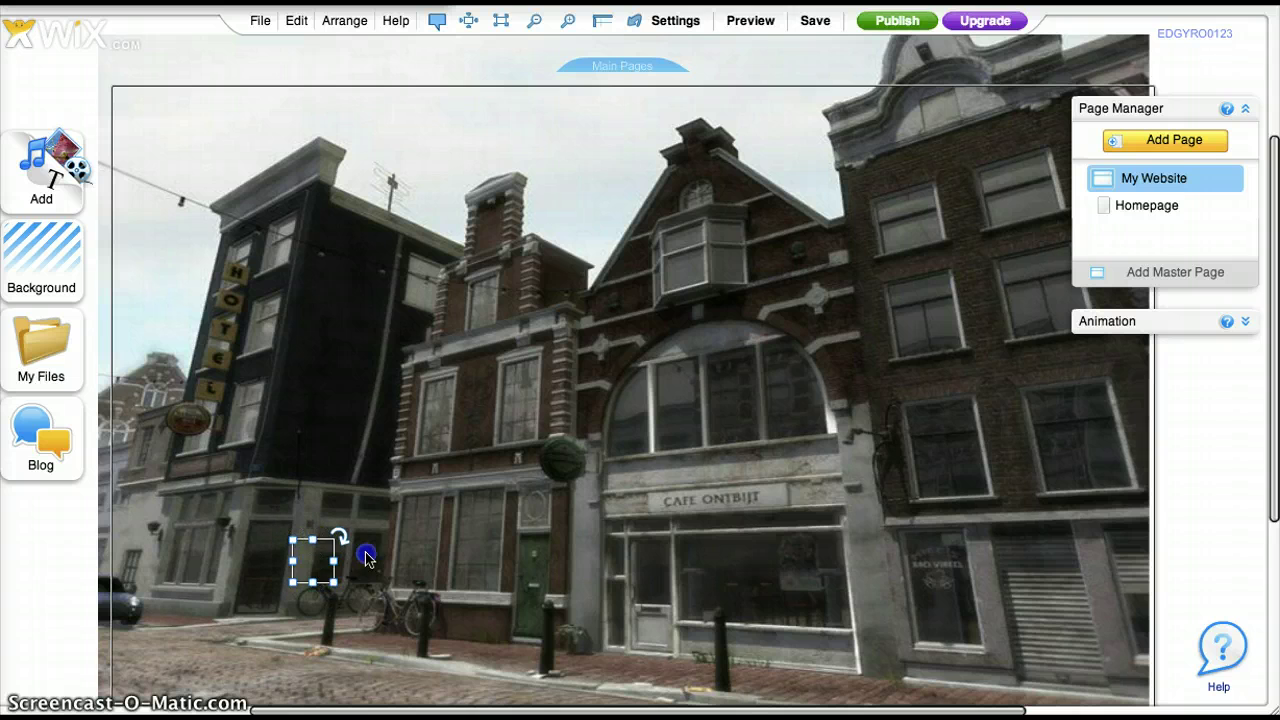
{"action": "left_click_drag", "start_coordinate": [366, 557], "coordinate": [530, 585]}
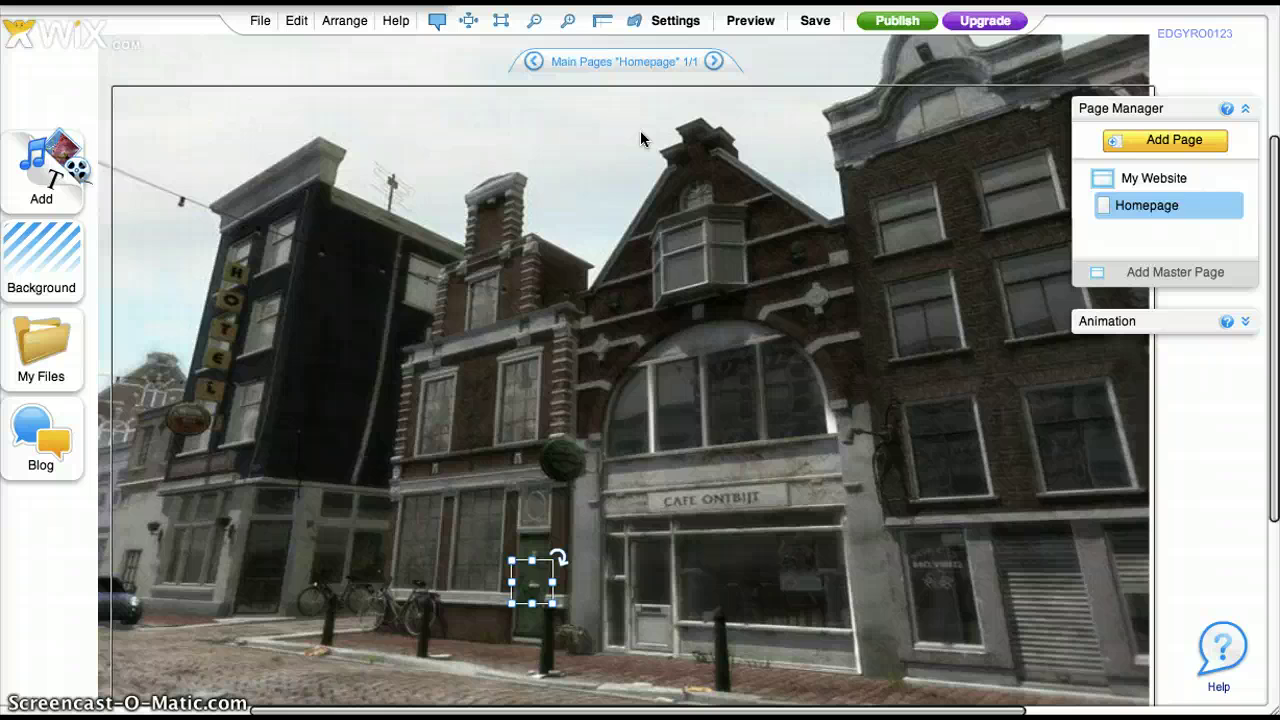
{"action": "left_click", "coordinate": [677, 127]}
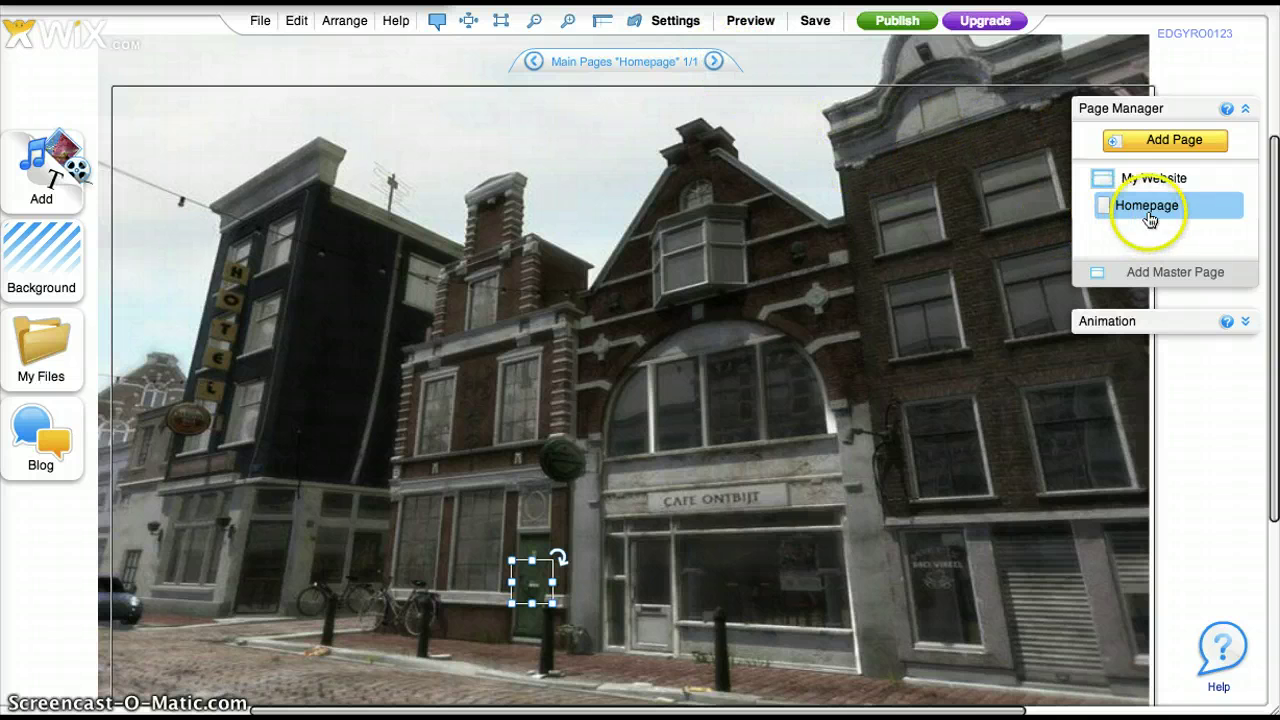
Add a new blank page from the Homepage page options.
{"action": "left_click", "coordinate": [1232, 210]}
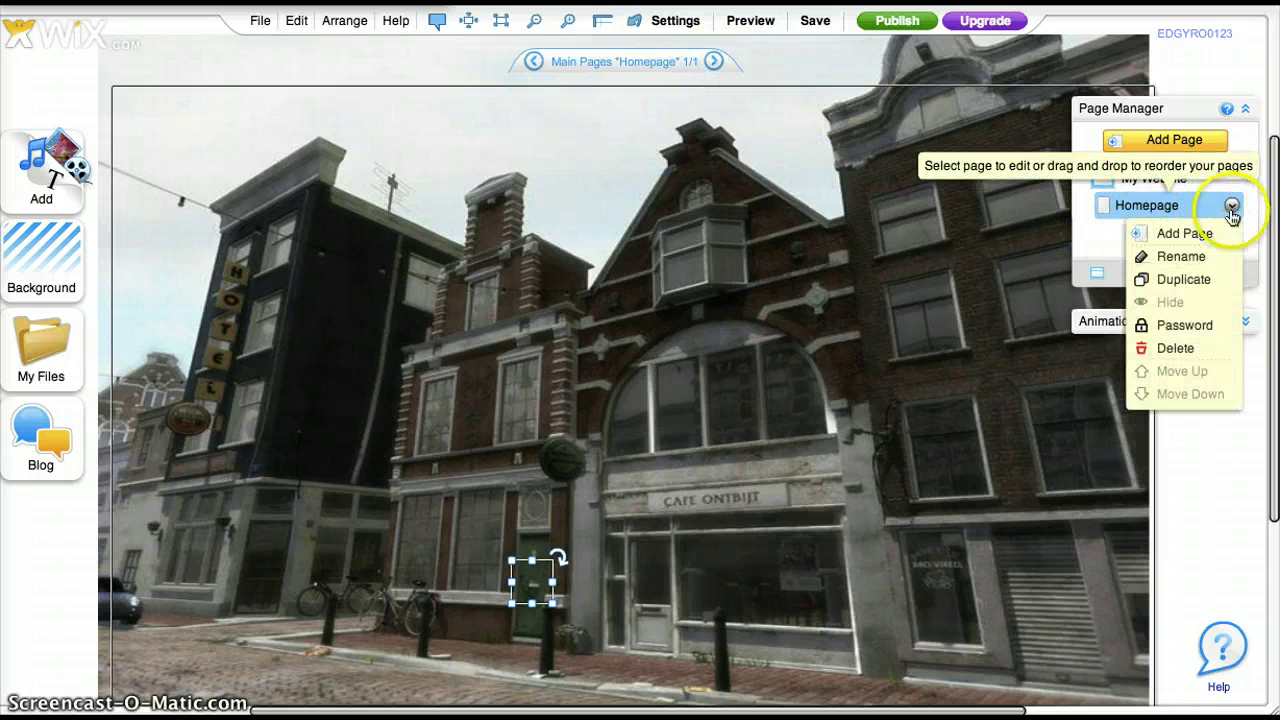
{"action": "left_click", "coordinate": [1178, 235]}
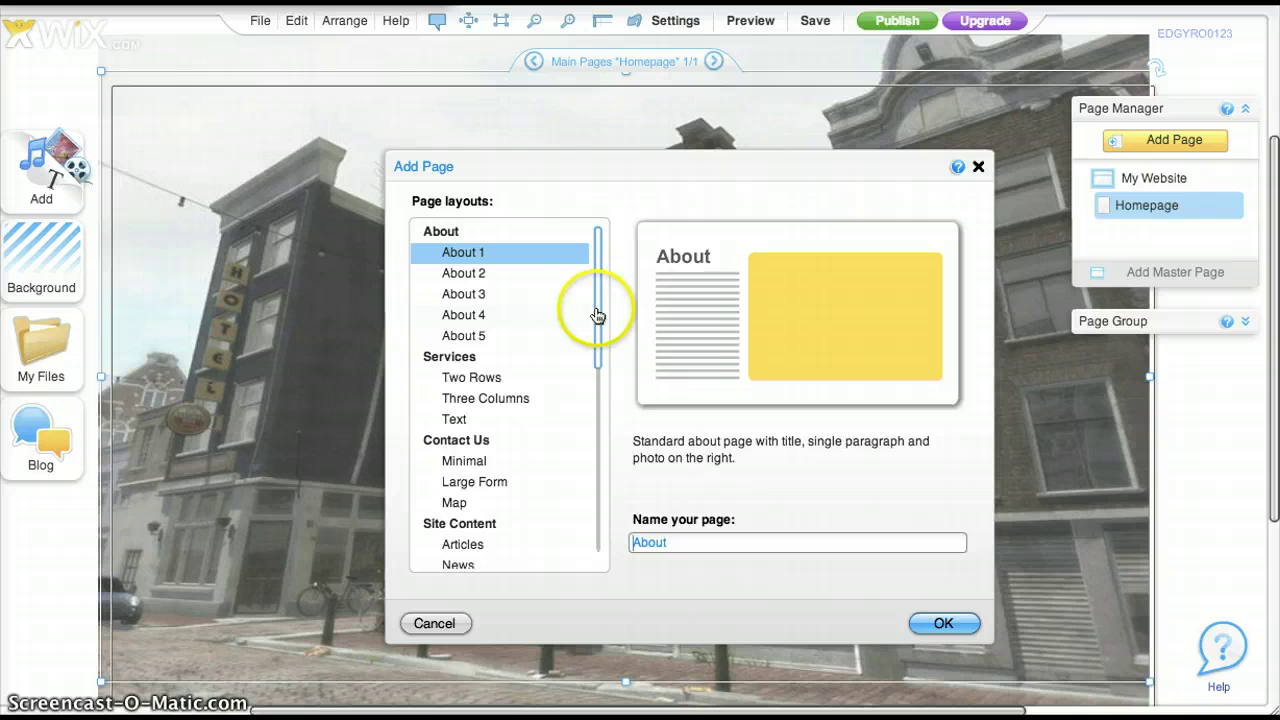
{"action": "left_click", "coordinate": [604, 446]}
{"action": "left_click_drag", "start_coordinate": [604, 446], "coordinate": [591, 549]}
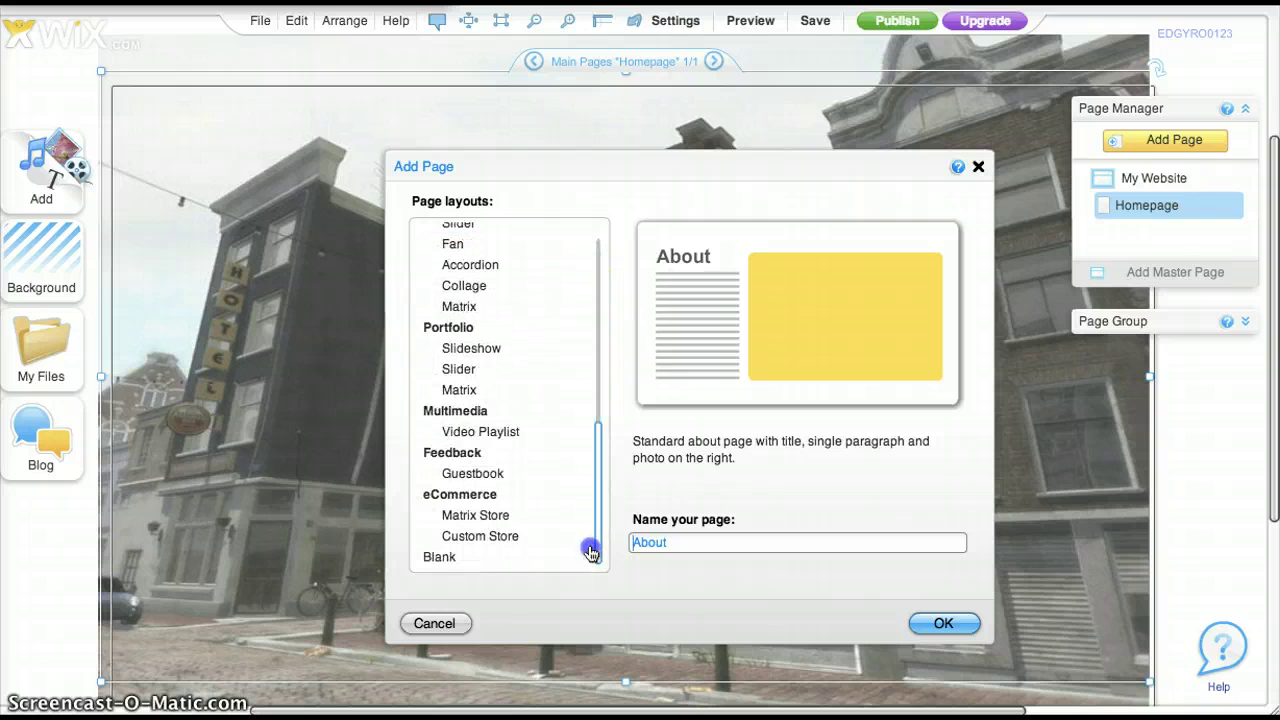
{"action": "left_click", "coordinate": [433, 559]}
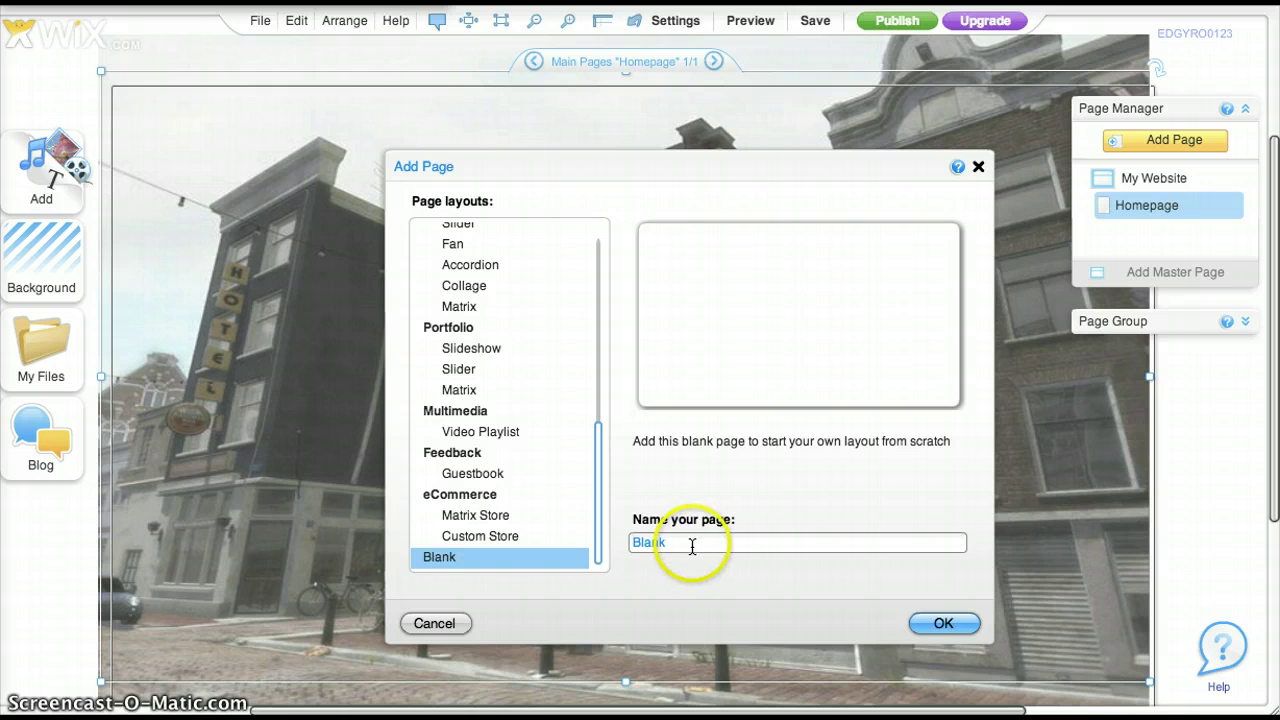
Name the new page 'Inside Antique Shop' and create it.
{"action": "left_click_drag", "start_coordinate": [694, 543], "coordinate": [632, 544]}
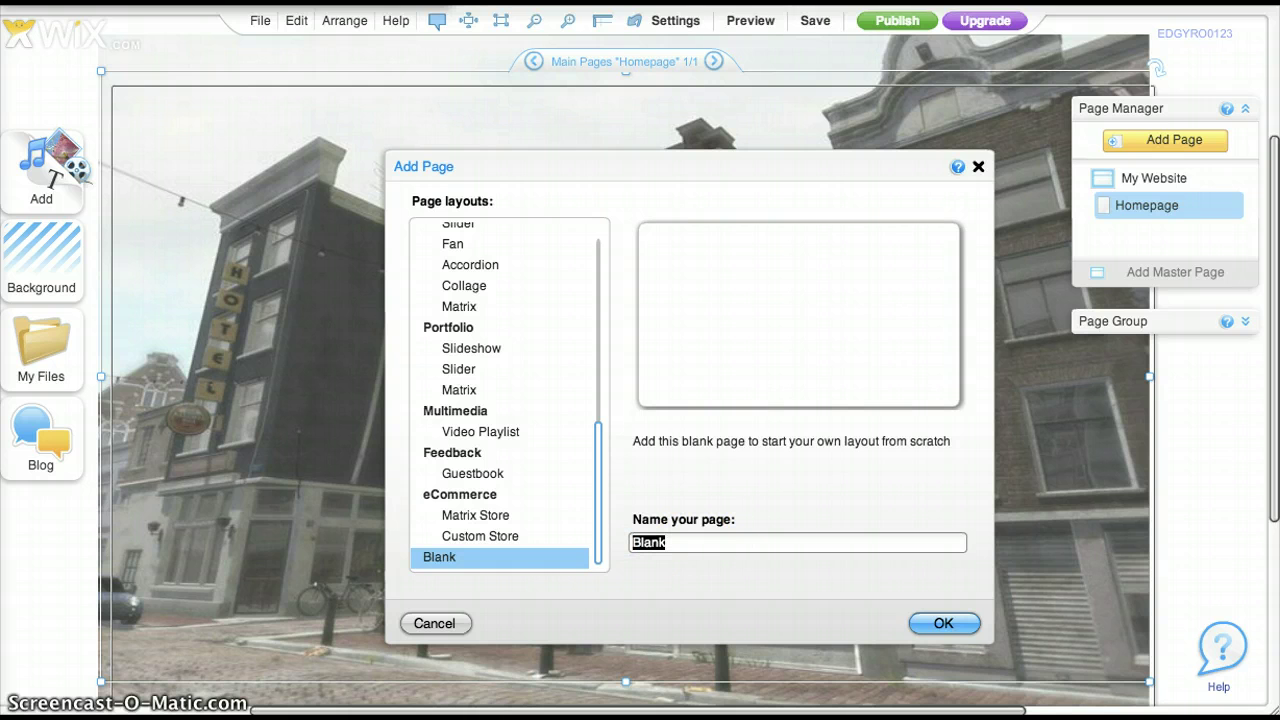
{"action": "type", "text": "Inside Antiauew"}
{"action": "key", "text": "BackSpace"}
{"action": "key", "text": "BackSpace"}
{"action": "key", "text": "BackSpace"}
{"action": "key", "text": "BackSpace"}
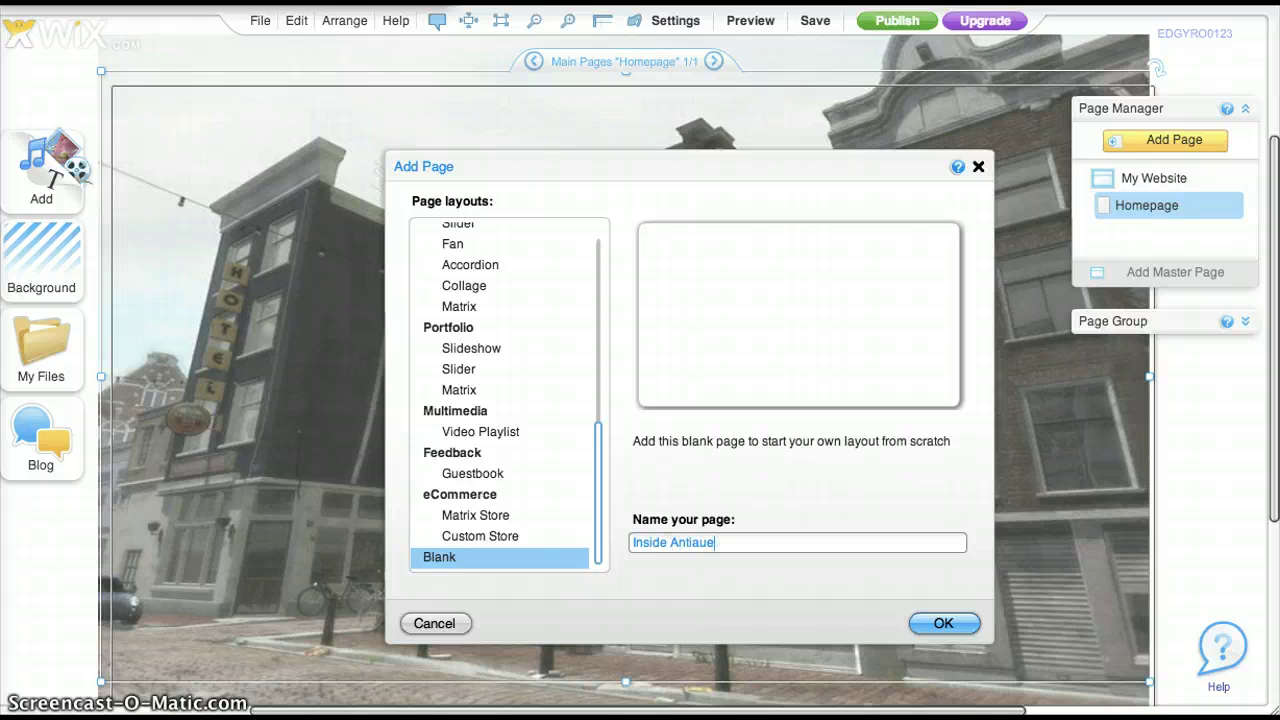
{"action": "type", "text": "qui"}
{"action": "key", "text": "BackSpace"}
{"action": "type", "text": "e Shop"}
{"action": "left_click", "coordinate": [941, 625]}
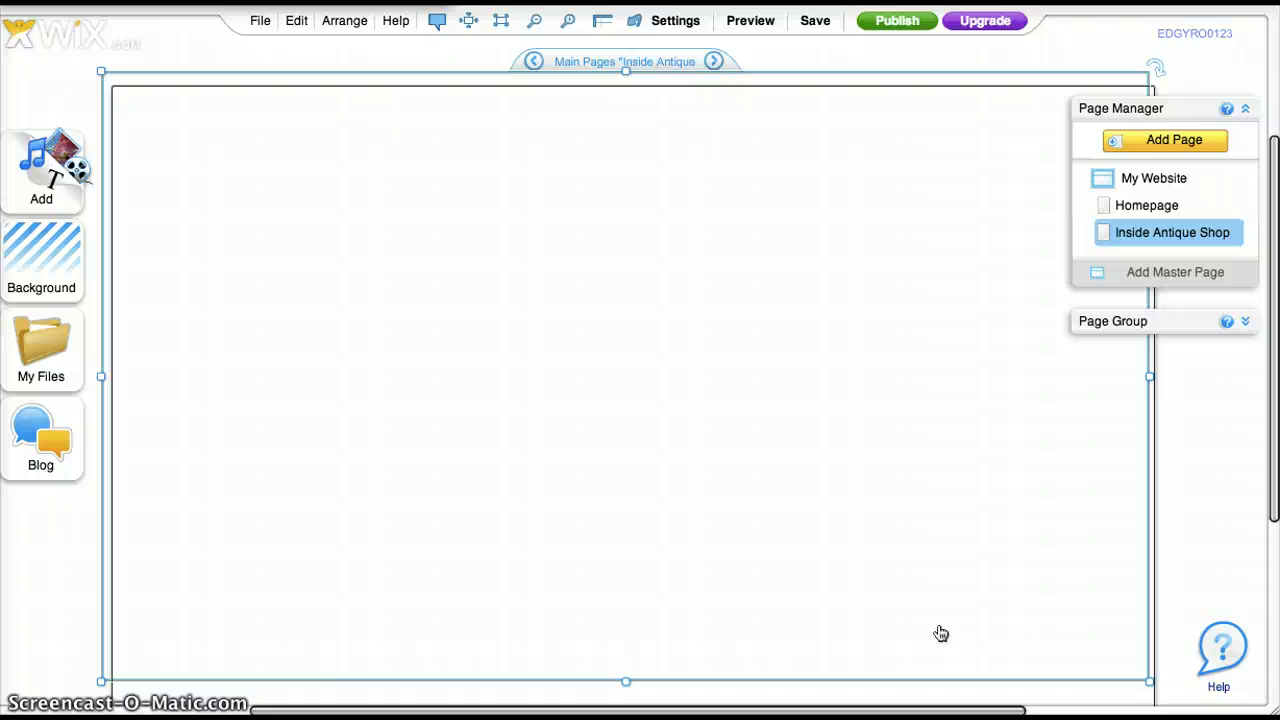
Upload antique store.jpg from the Desktop into the Wix image library.
{"action": "left_click", "coordinate": [340, 264]}
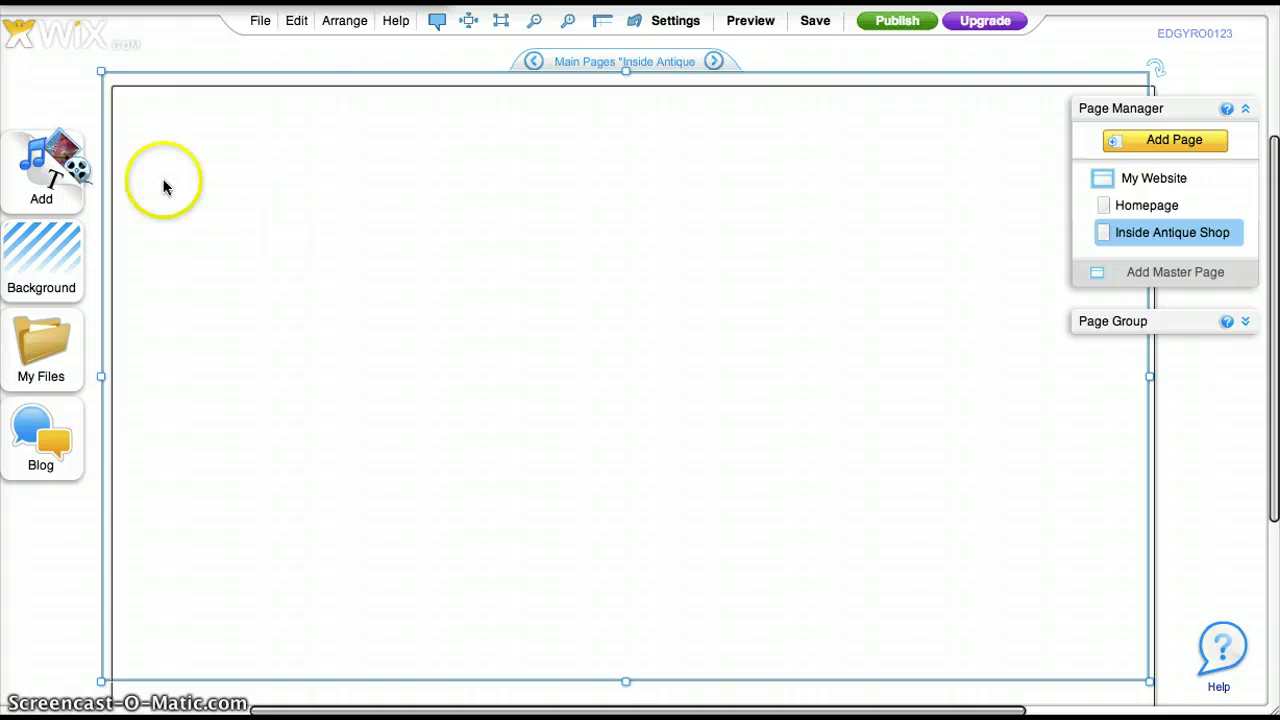
{"action": "left_click", "coordinate": [50, 172]}
{"action": "left_click", "coordinate": [355, 165]}
{"action": "left_click", "coordinate": [196, 172]}
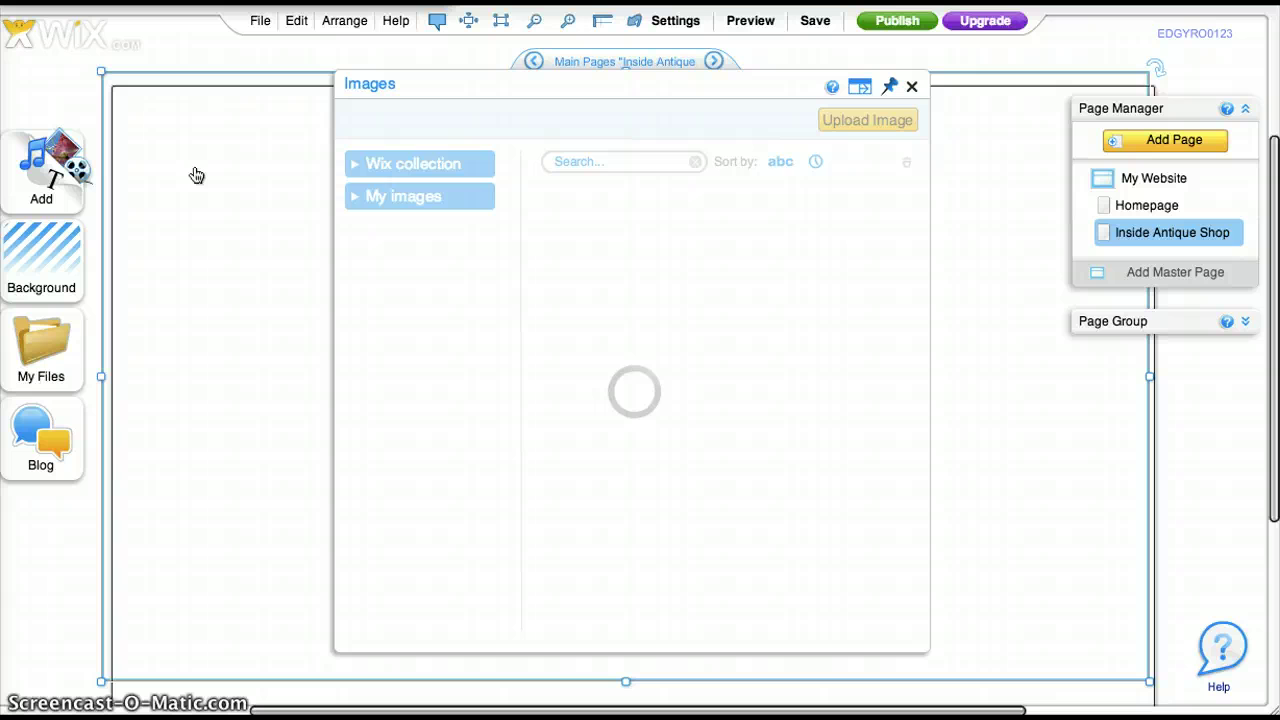
{"action": "left_click", "coordinate": [843, 122]}
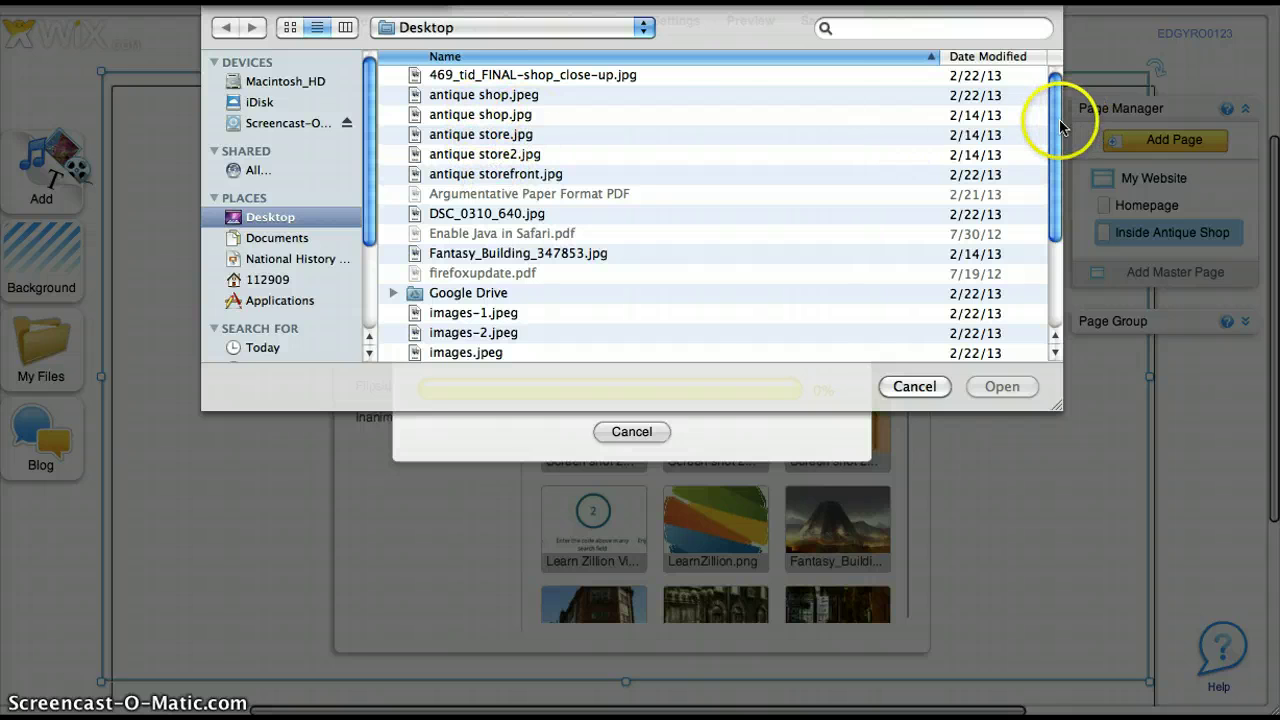
{"action": "scroll", "coordinate": [1054, 185], "scroll_direction": "down", "scroll_amount": 1}
{"action": "left_click_drag", "start_coordinate": [1054, 185], "coordinate": [1050, 263]}
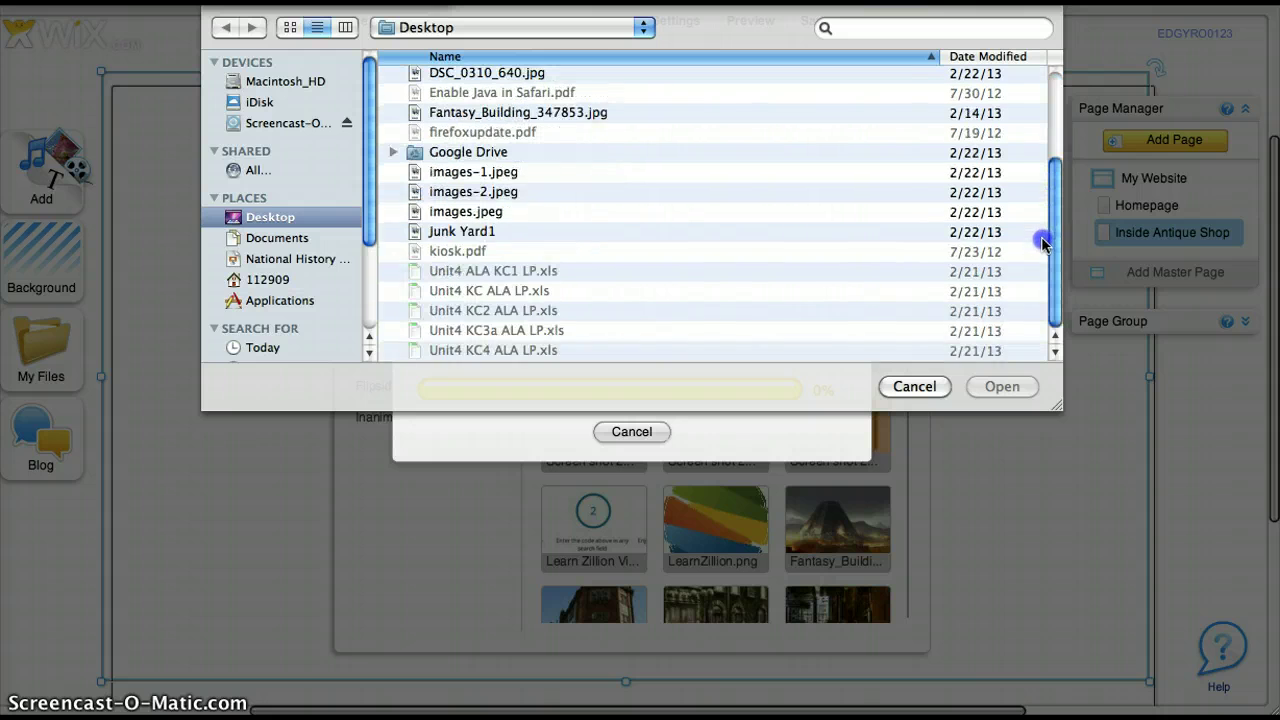
{"action": "left_click_drag", "start_coordinate": [1050, 135], "coordinate": [1057, 72]}
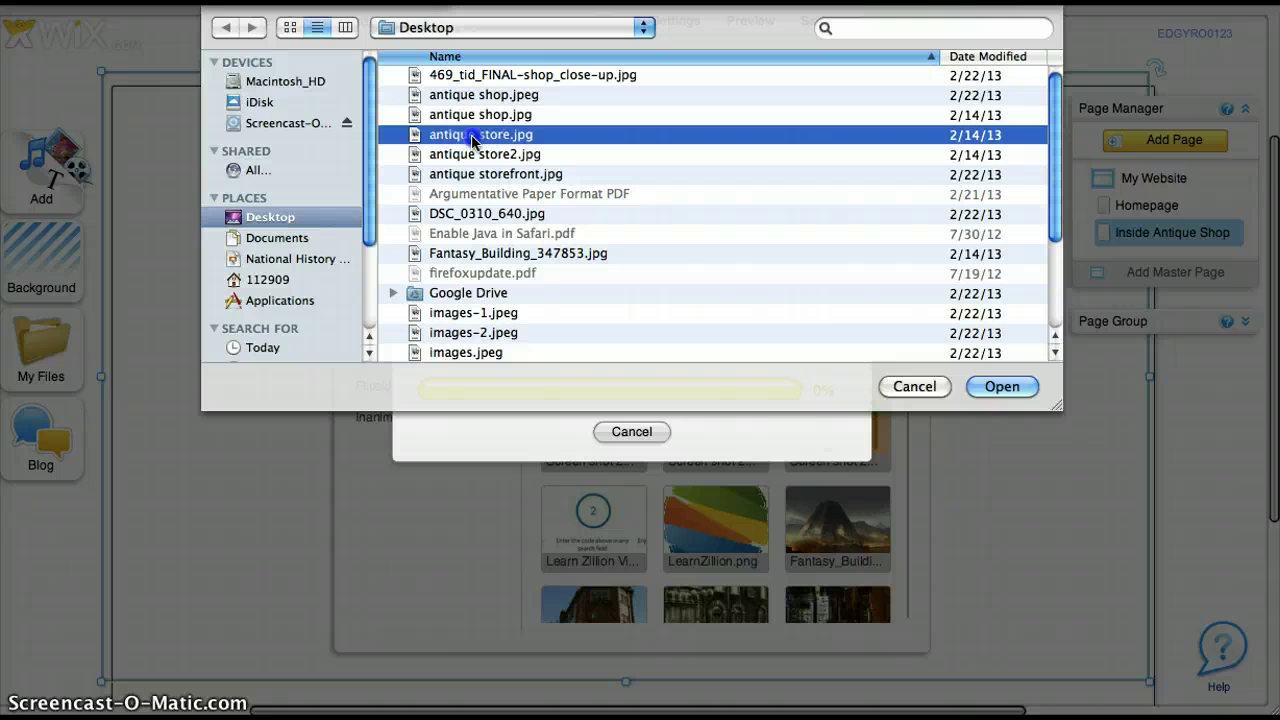
{"action": "left_click", "coordinate": [1002, 386]}
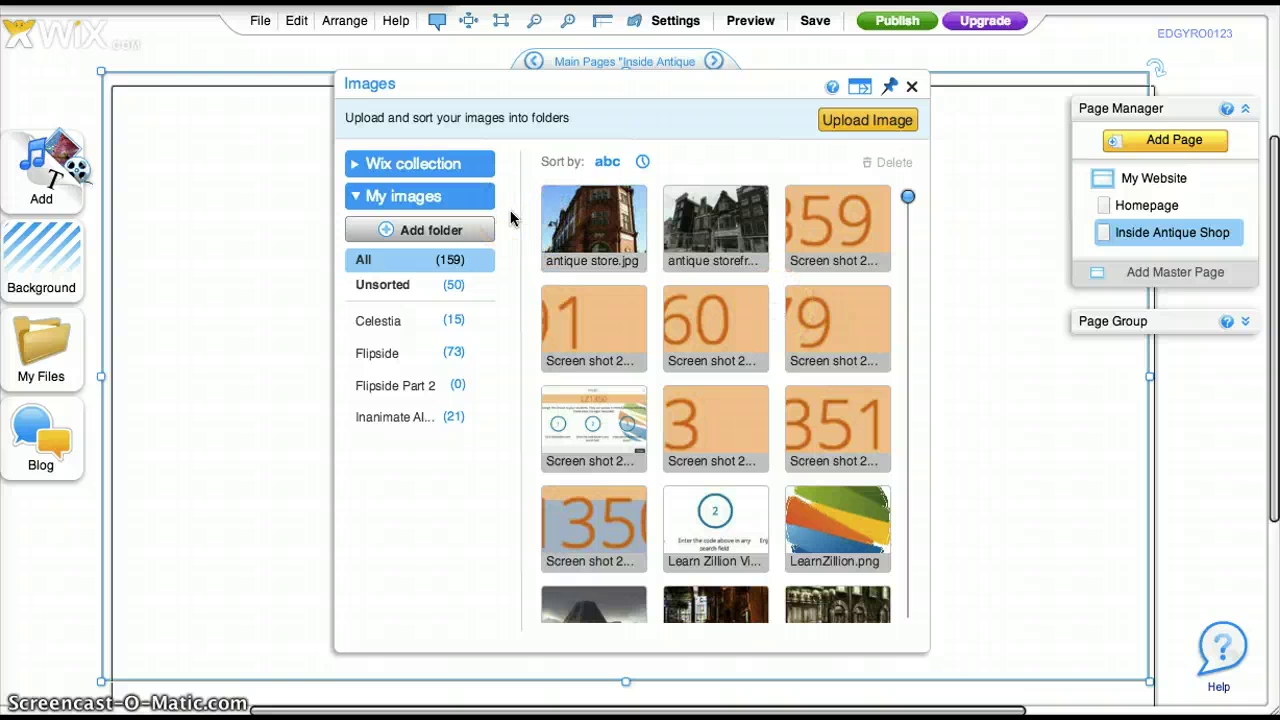
Upload all four antique shop photos and pick antique store2.jpg to place on the page.
{"action": "left_click", "coordinate": [862, 121]}
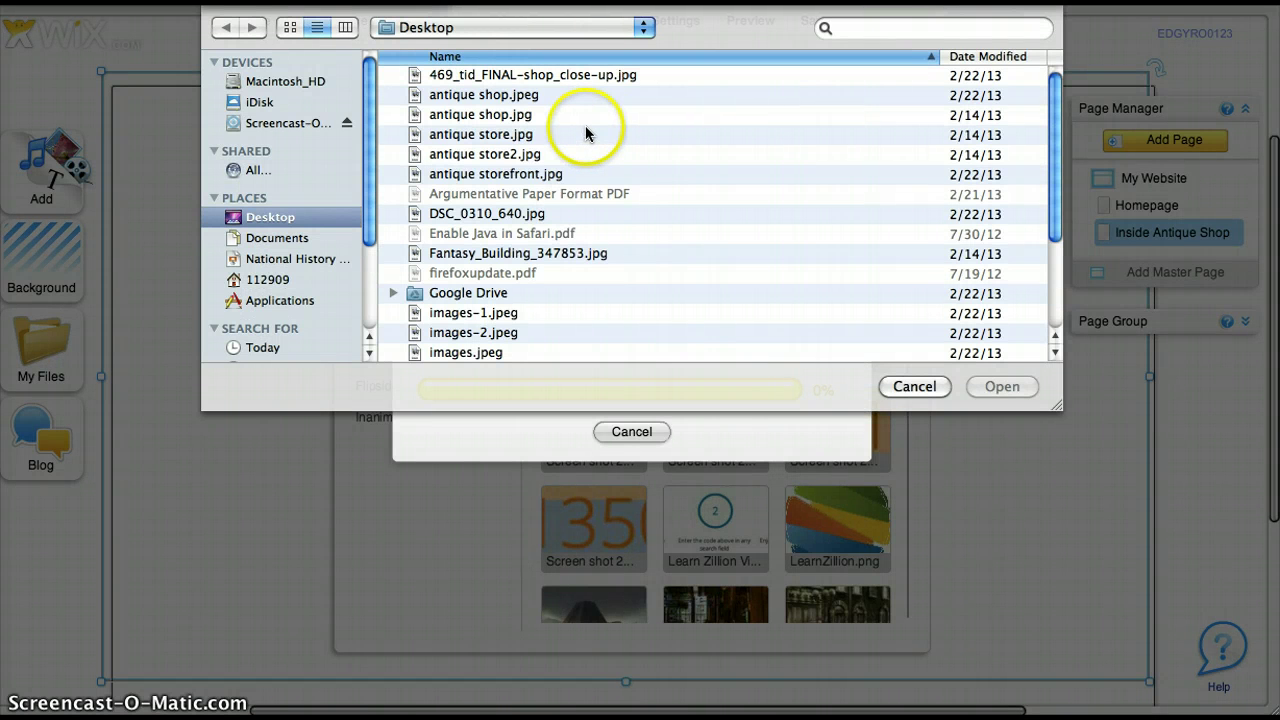
{"action": "left_click", "coordinate": [470, 160]}
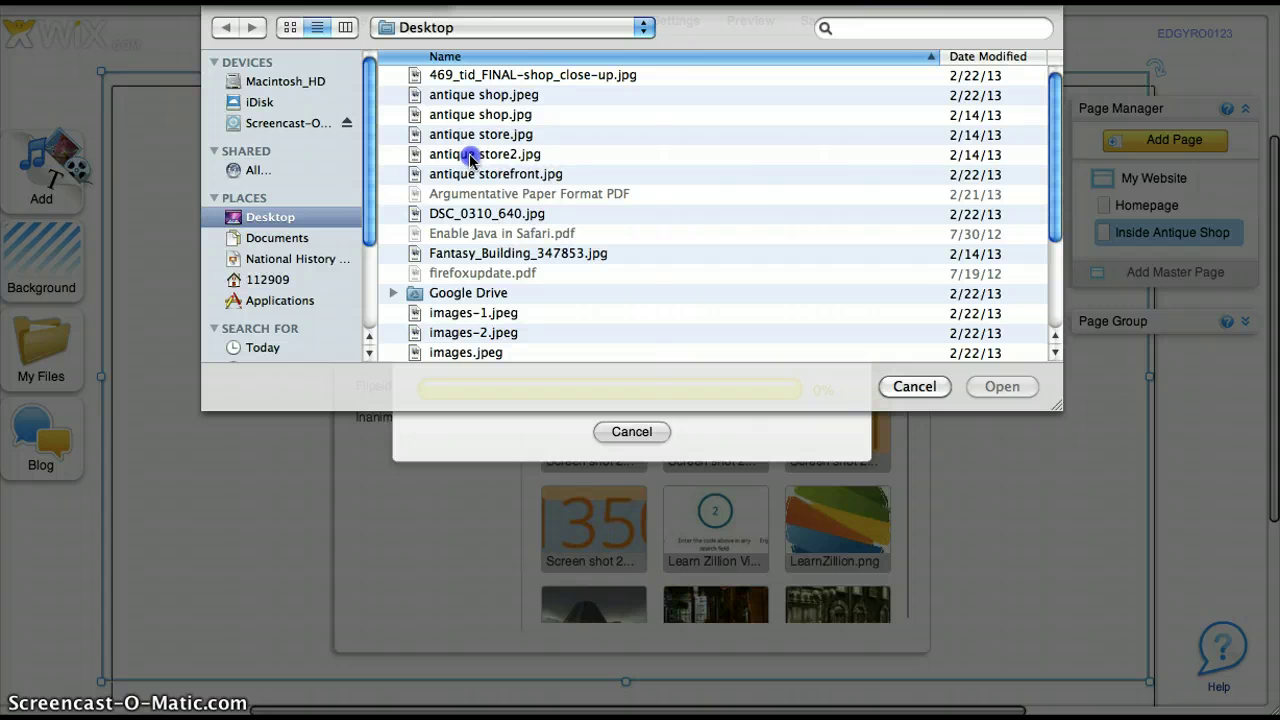
{"action": "left_click", "coordinate": [481, 96], "text": "shift"}
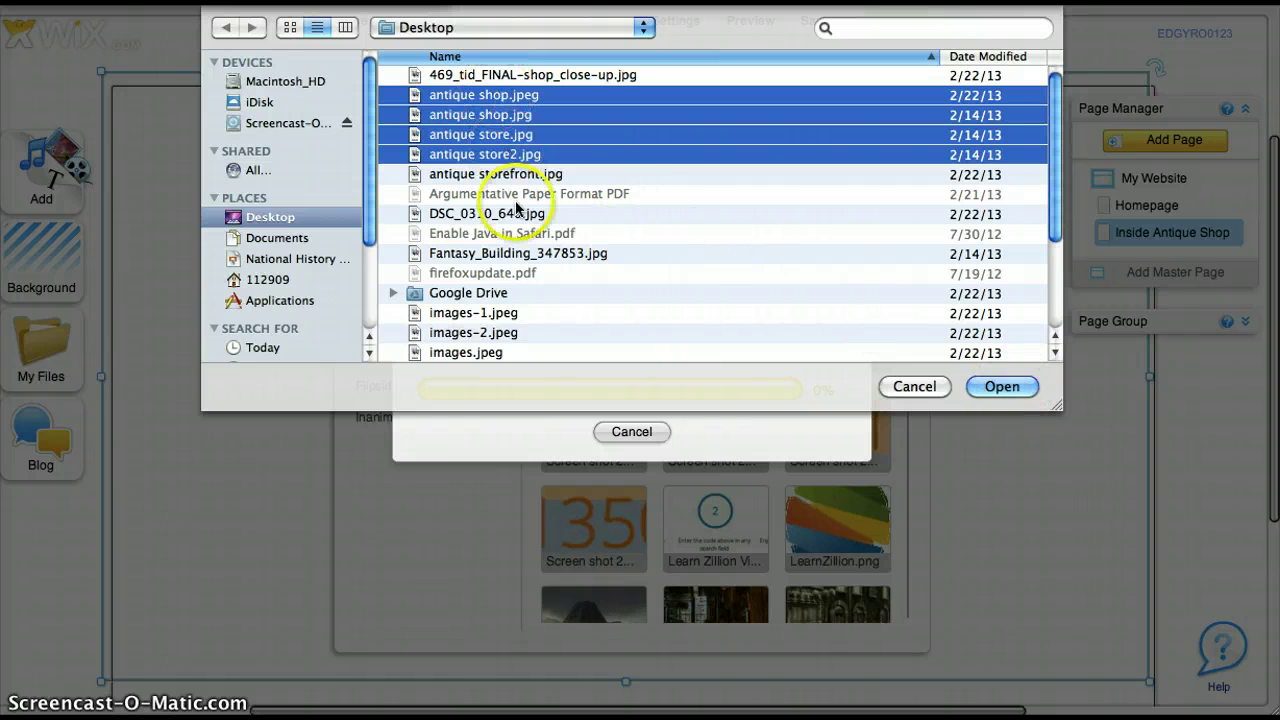
{"action": "left_click", "coordinate": [1012, 389]}
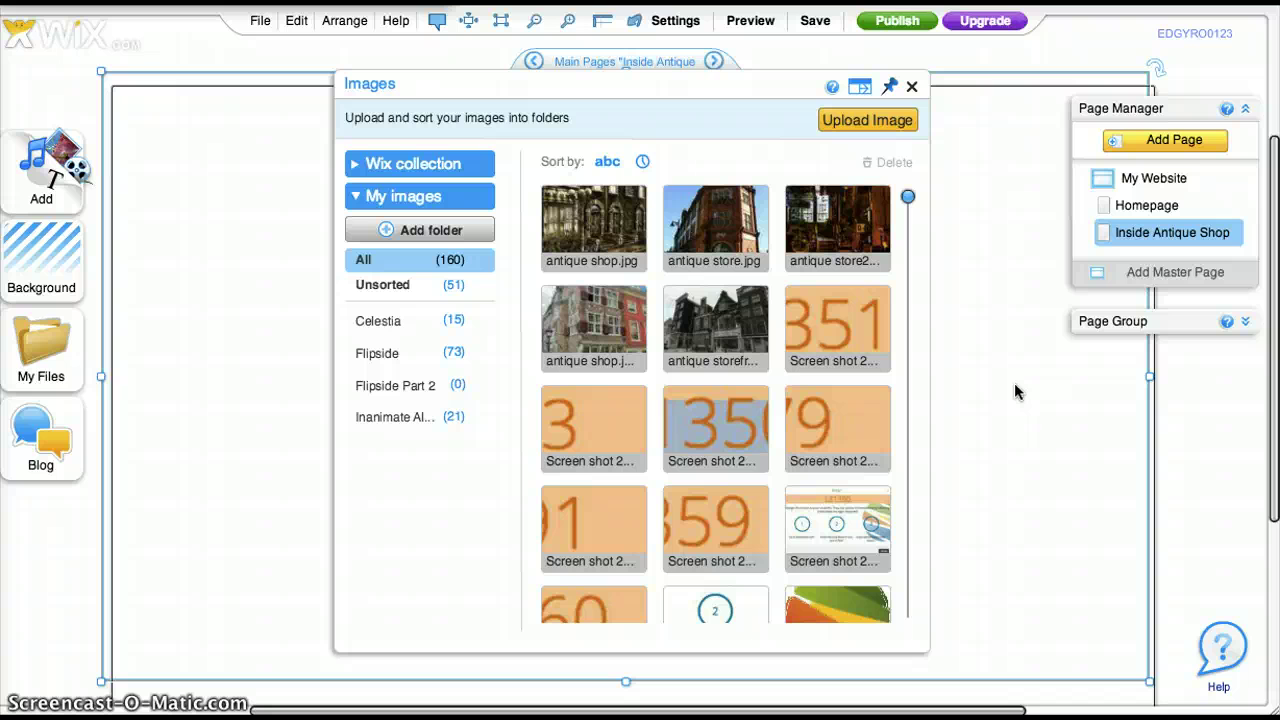
{"action": "left_click", "coordinate": [823, 220]}
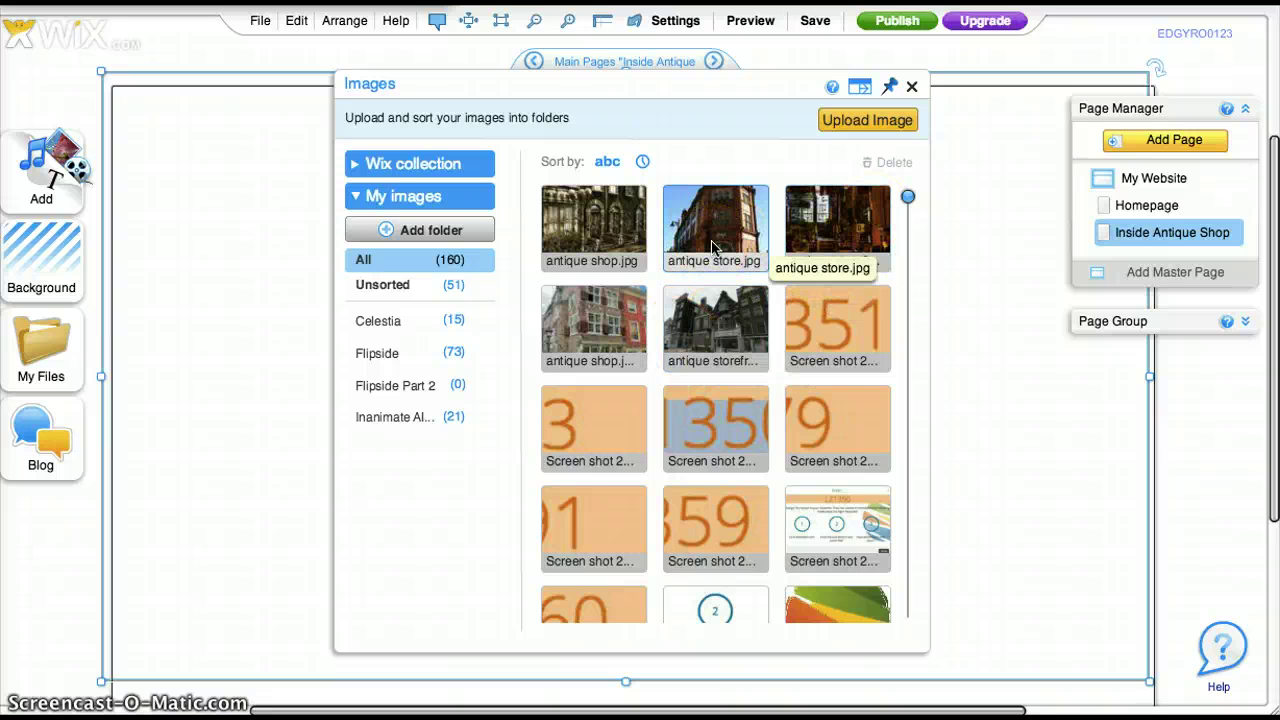
{"action": "left_click", "coordinate": [843, 222]}
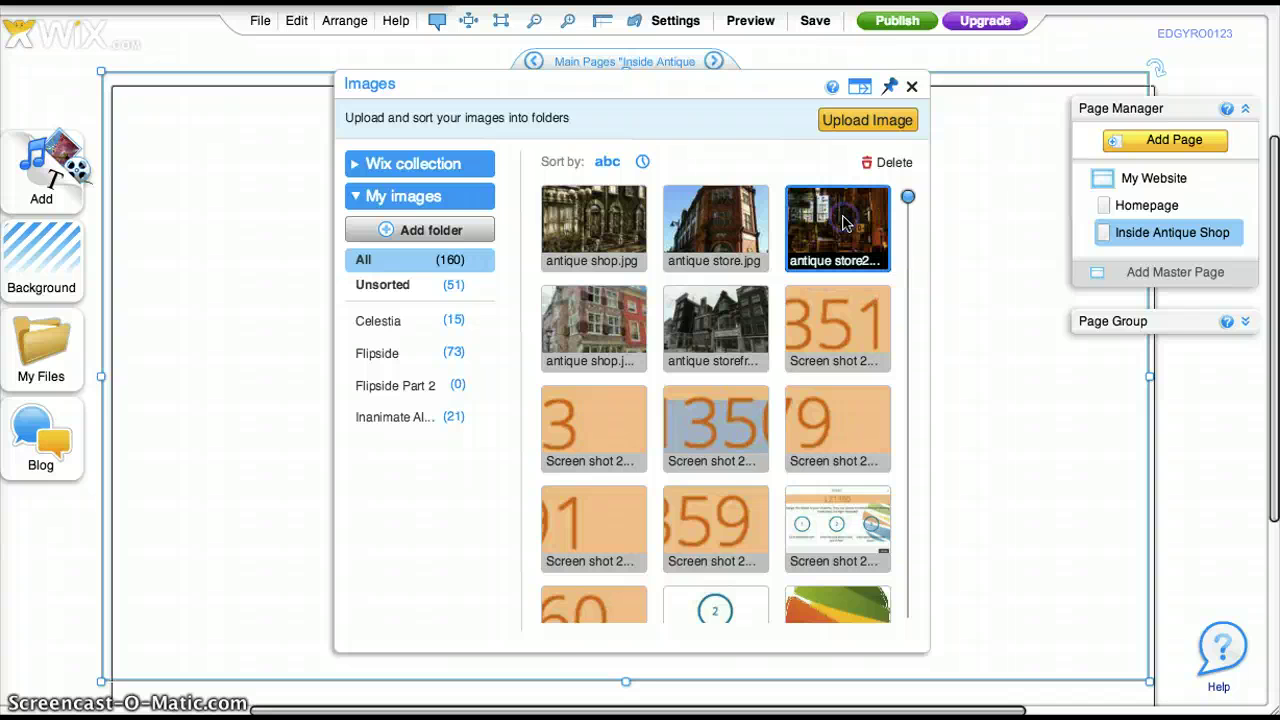
Place the interior photo at the page's top-left and set its frame to No Frame.
{"action": "left_click", "coordinate": [280, 436]}
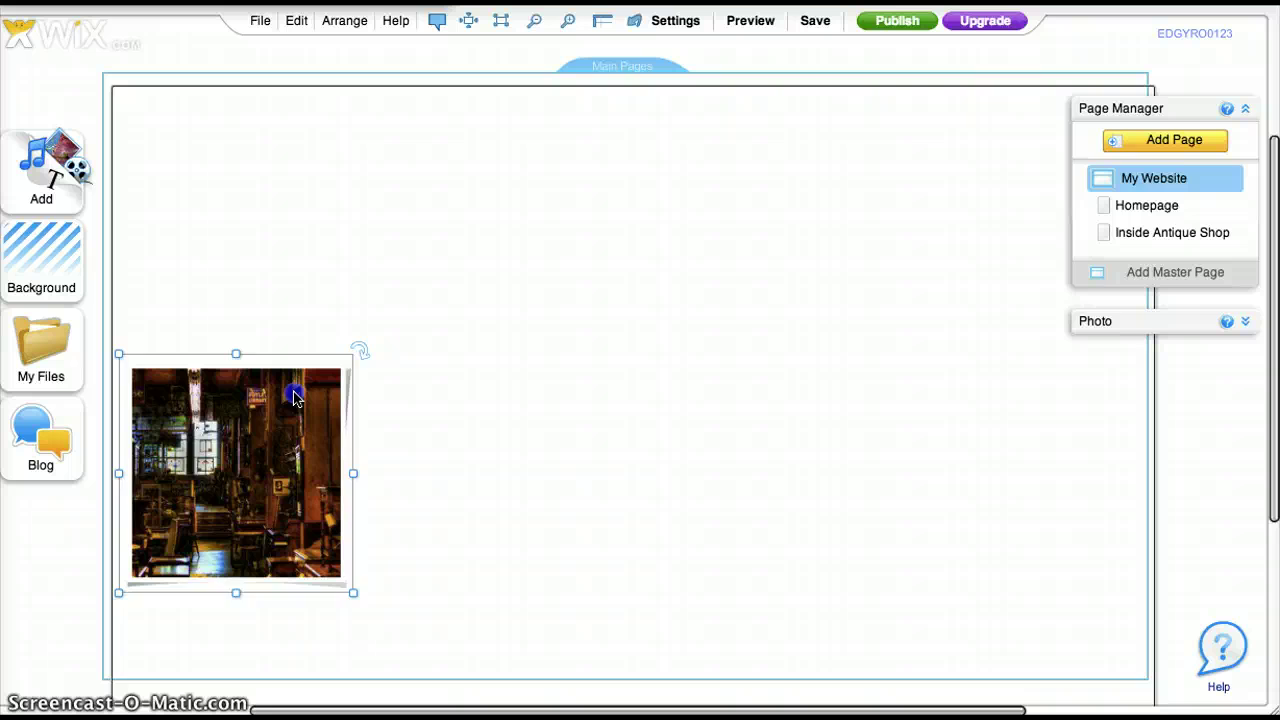
{"action": "left_click_drag", "start_coordinate": [295, 397], "coordinate": [298, 215]}
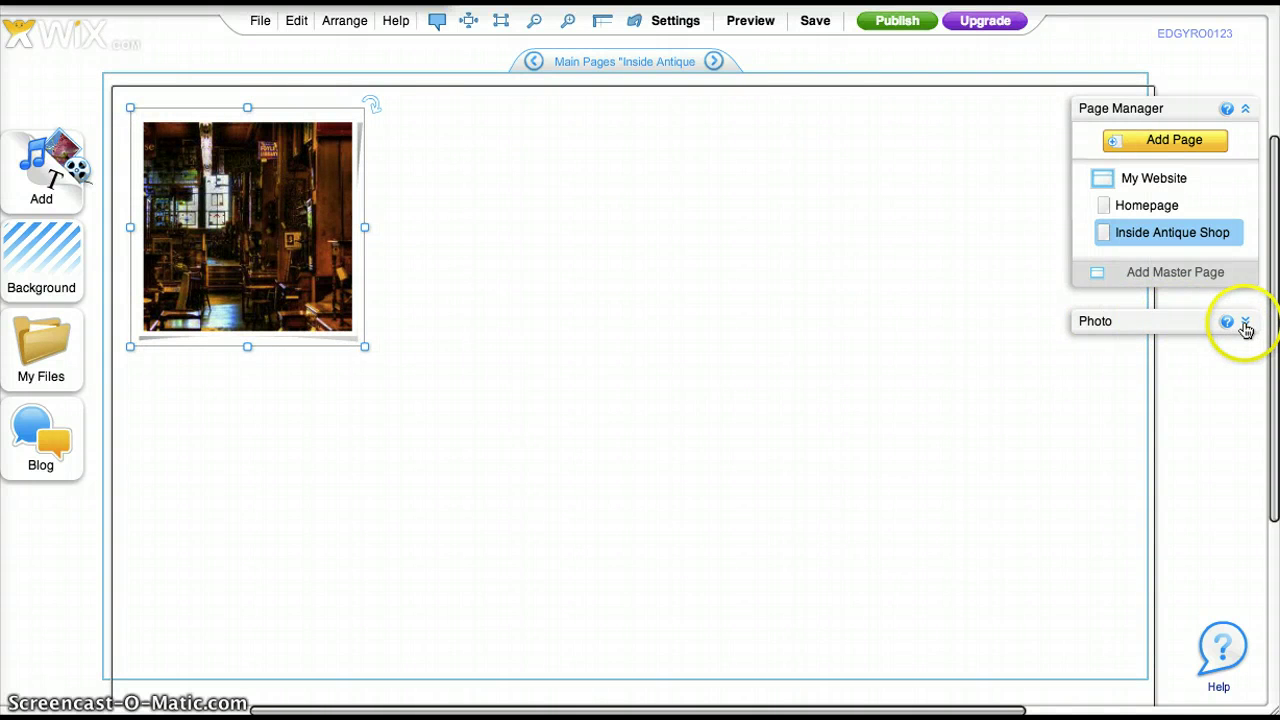
{"action": "left_click", "coordinate": [1245, 323]}
{"action": "left_click", "coordinate": [1129, 387]}
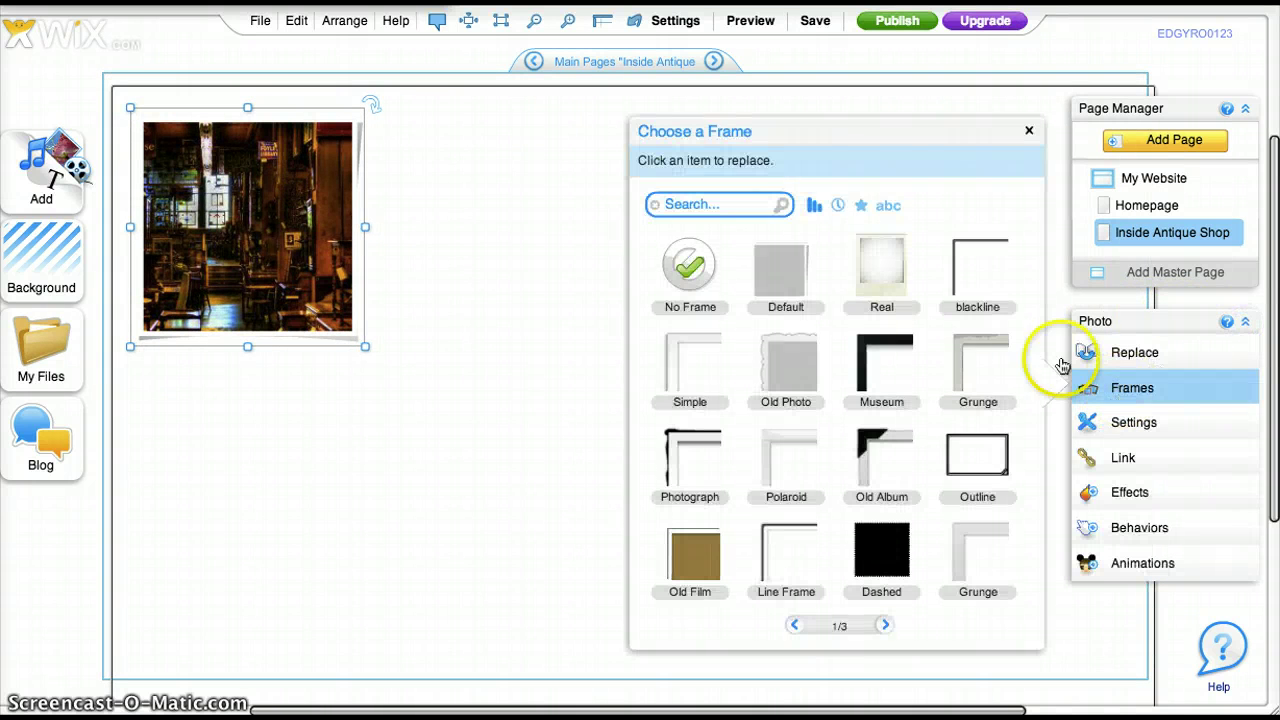
{"action": "left_click", "coordinate": [690, 264]}
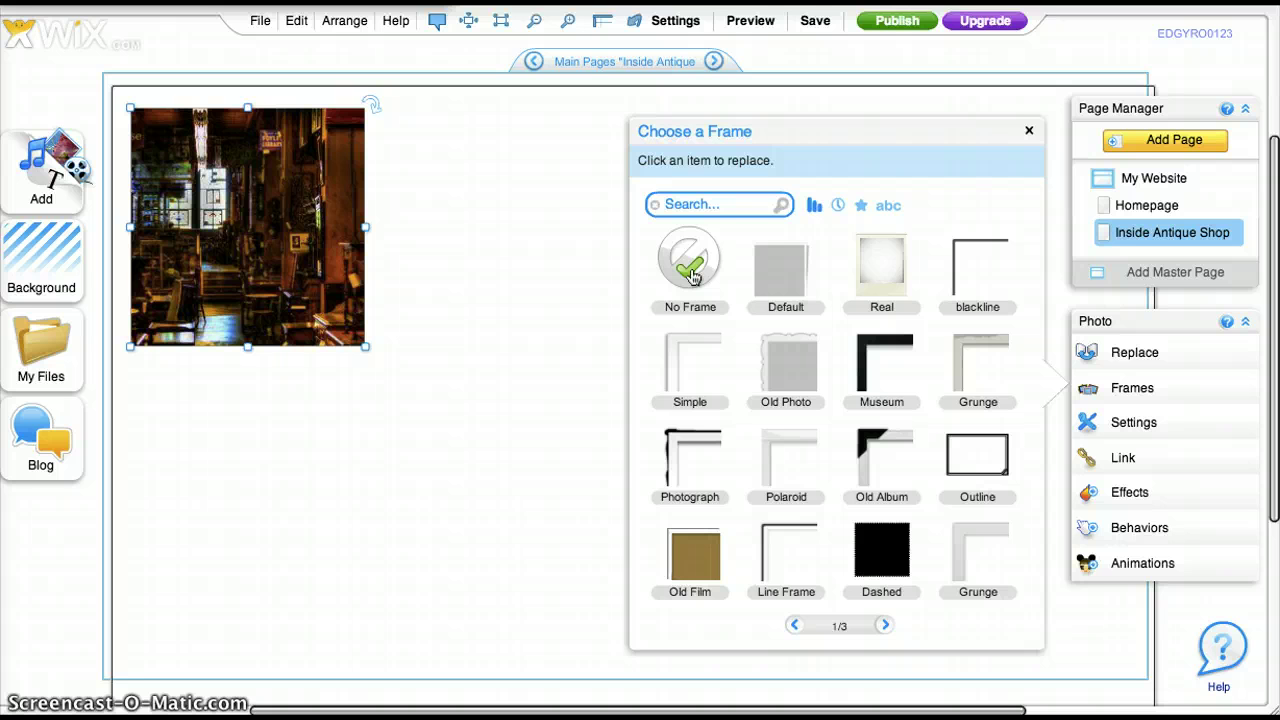
{"action": "left_click", "coordinate": [1030, 134]}
Enlarge the photo to span the page width, down to the bottom and up to the top.
{"action": "left_click_drag", "start_coordinate": [365, 228], "coordinate": [1130, 290]}
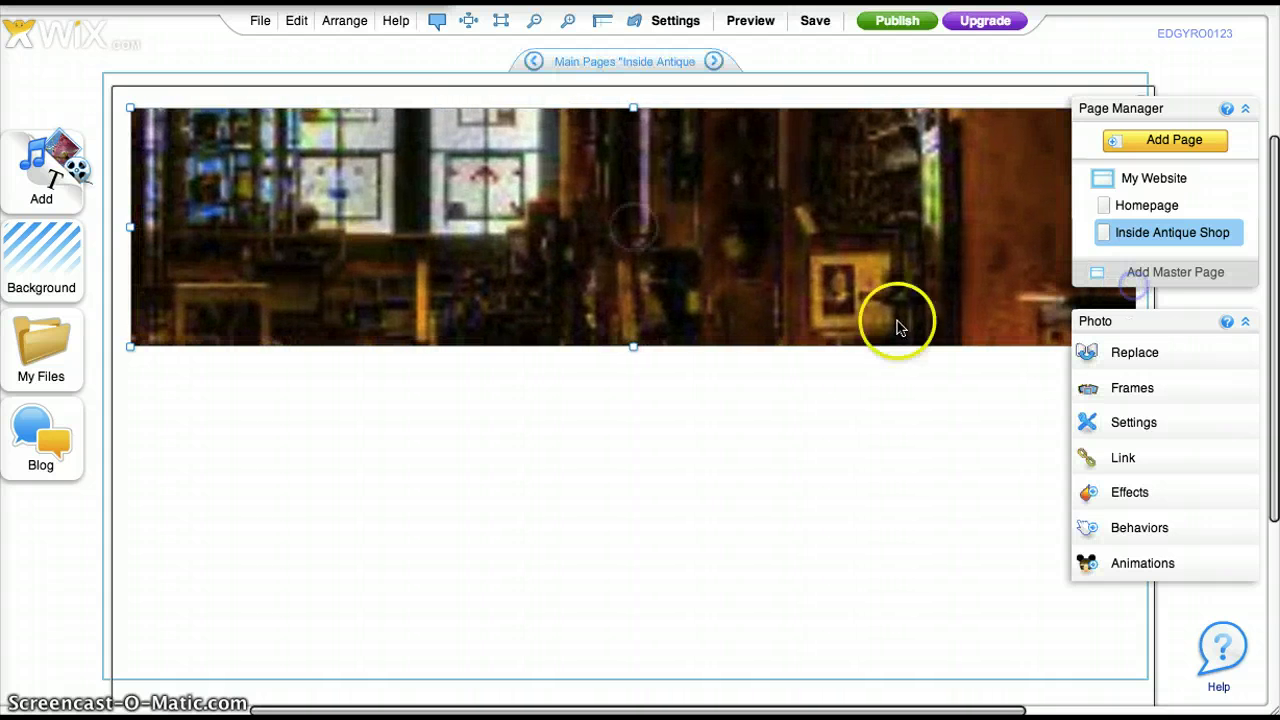
{"action": "left_click_drag", "start_coordinate": [633, 350], "coordinate": [640, 698]}
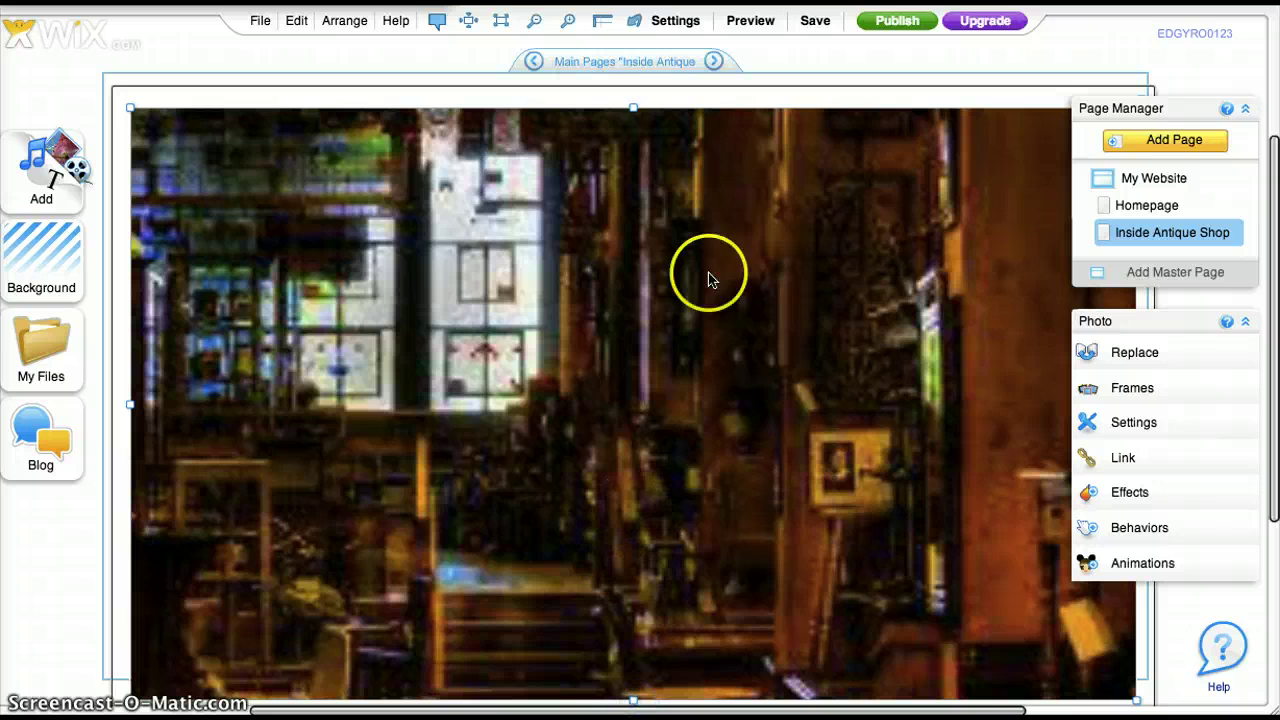
{"action": "left_click_drag", "start_coordinate": [633, 102], "coordinate": [632, 89]}
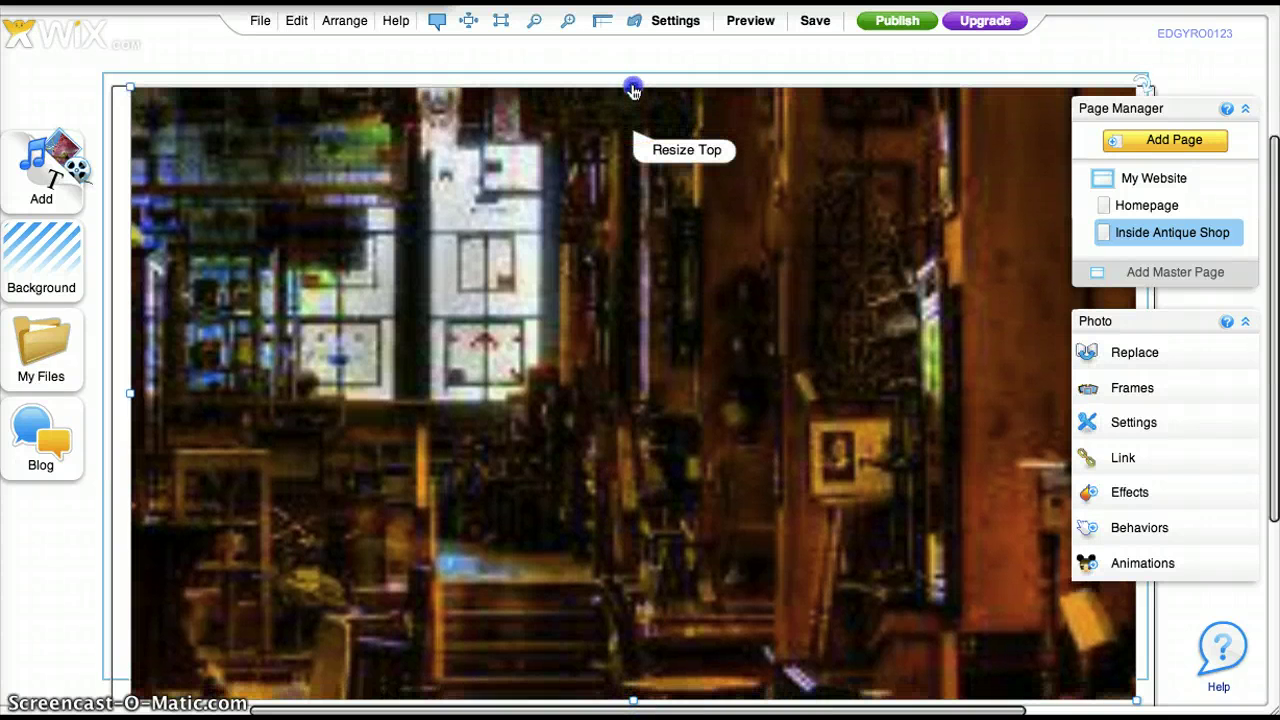
Set the interior photo's Image Mode to Stretch in its settings.
{"action": "left_click", "coordinate": [1143, 421]}
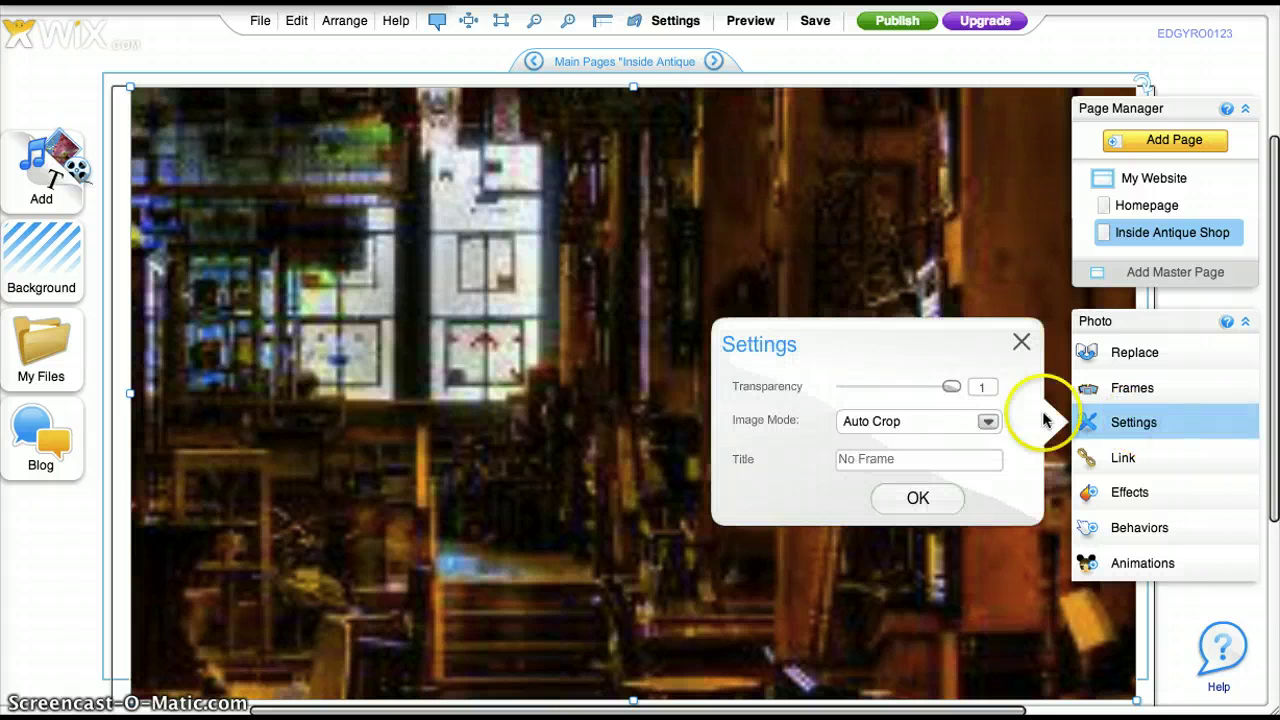
{"action": "left_click", "coordinate": [987, 421]}
{"action": "left_click", "coordinate": [925, 324]}
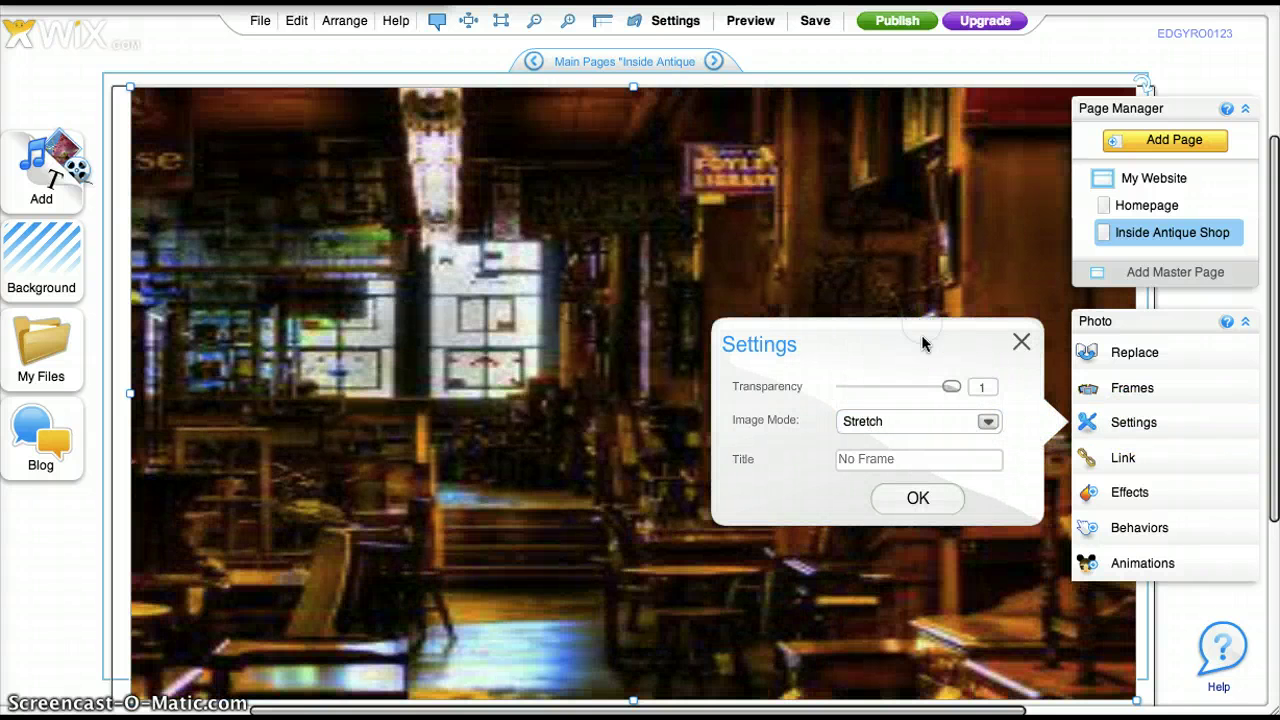
{"action": "left_click", "coordinate": [920, 501]}
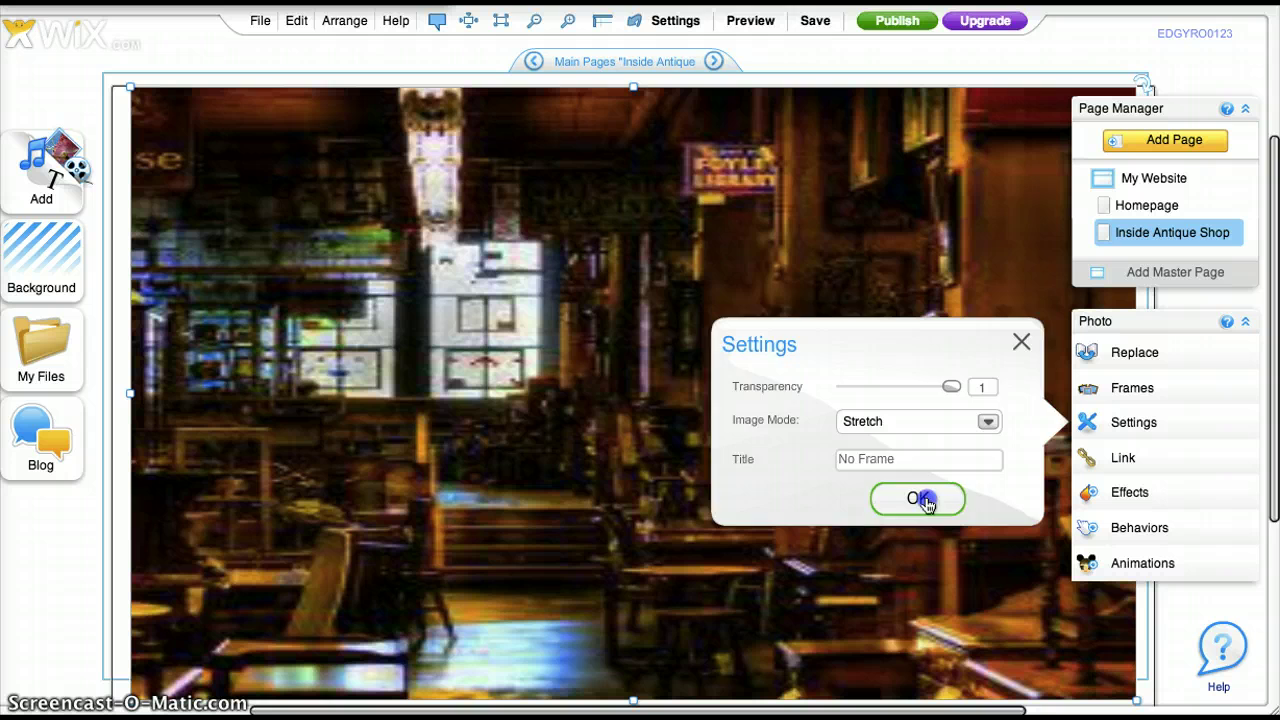
{"action": "left_click", "coordinate": [847, 283]}
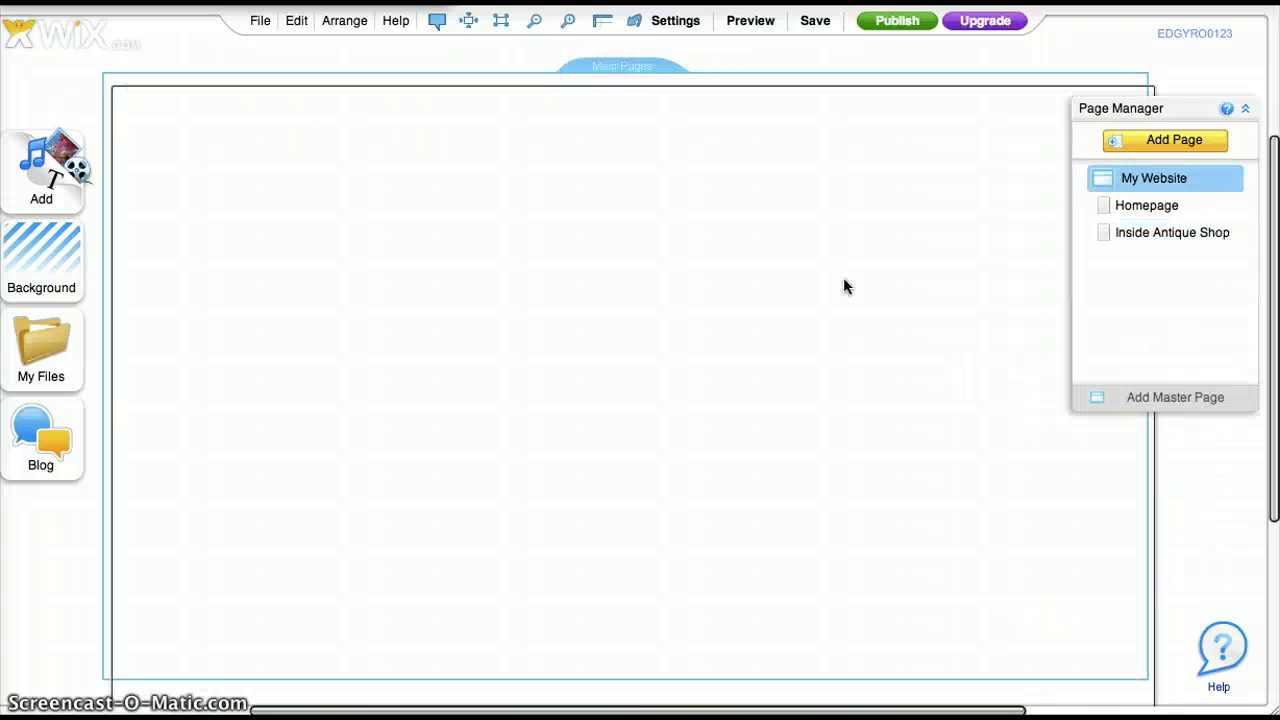
Upload images-1.jpeg through Junk Yard1.png from the computer into the image library.
{"action": "left_click", "coordinate": [30, 178]}
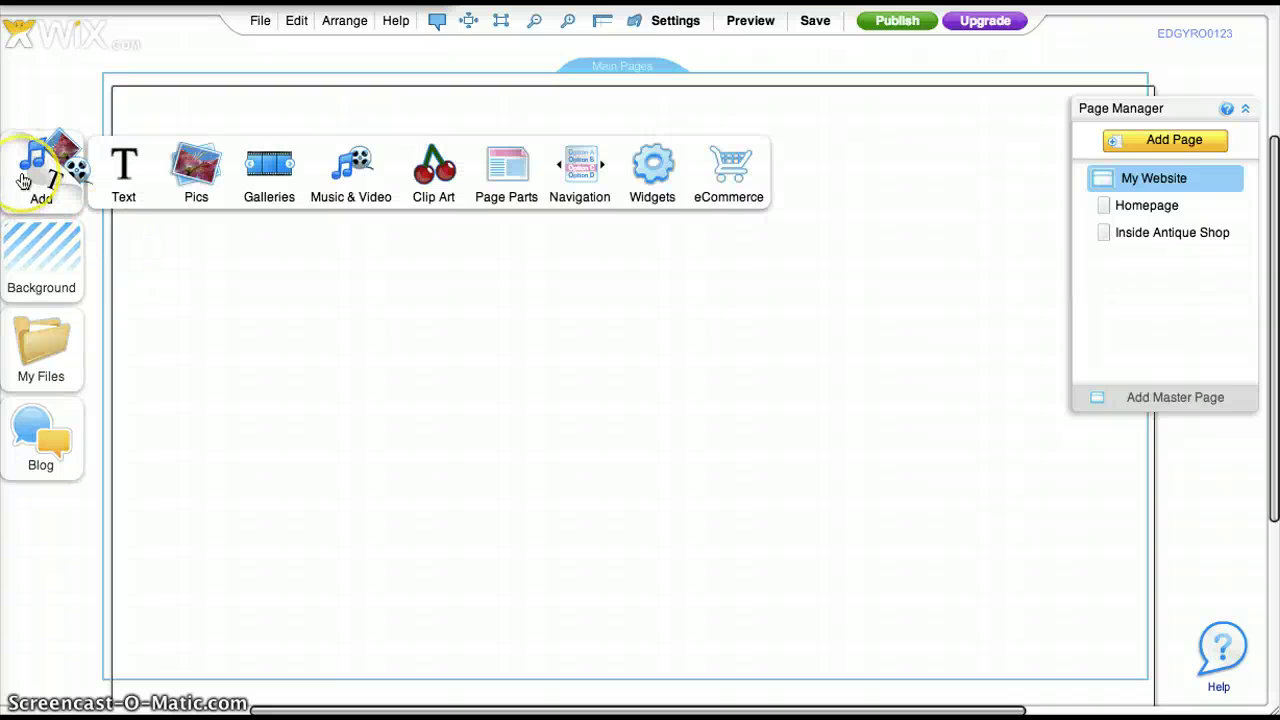
{"action": "left_click", "coordinate": [322, 168]}
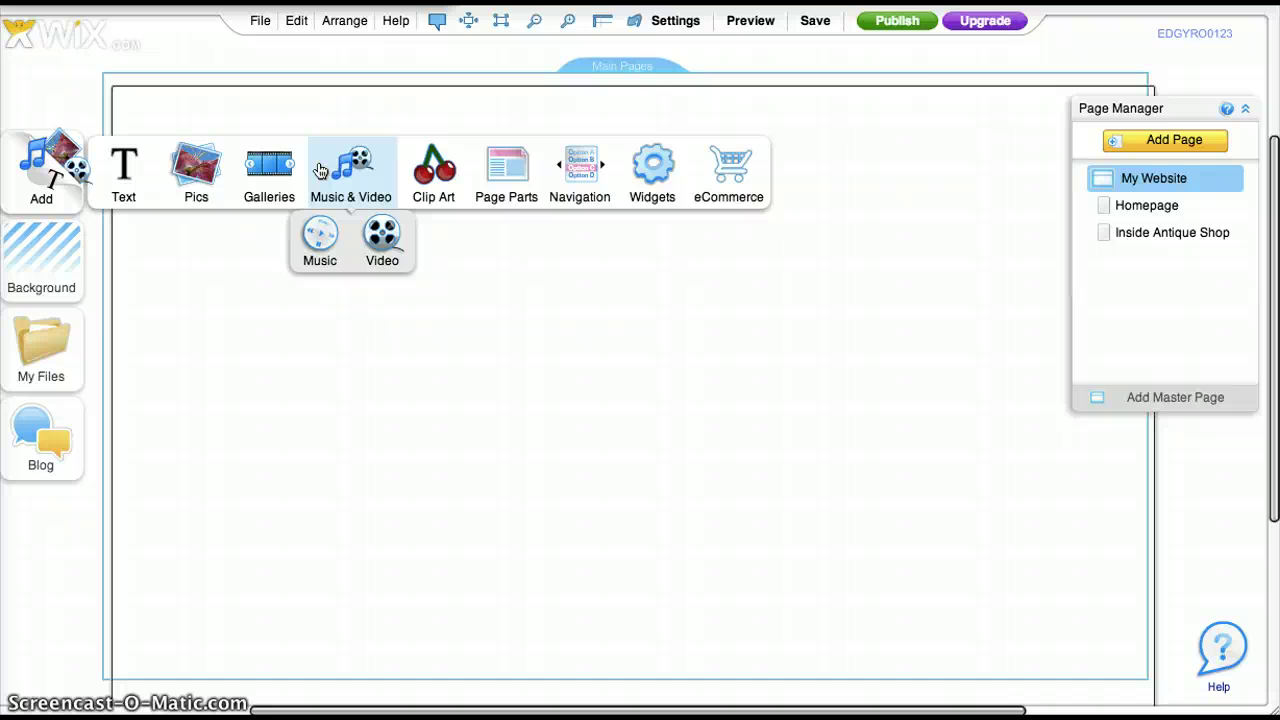
{"action": "left_click", "coordinate": [197, 170]}
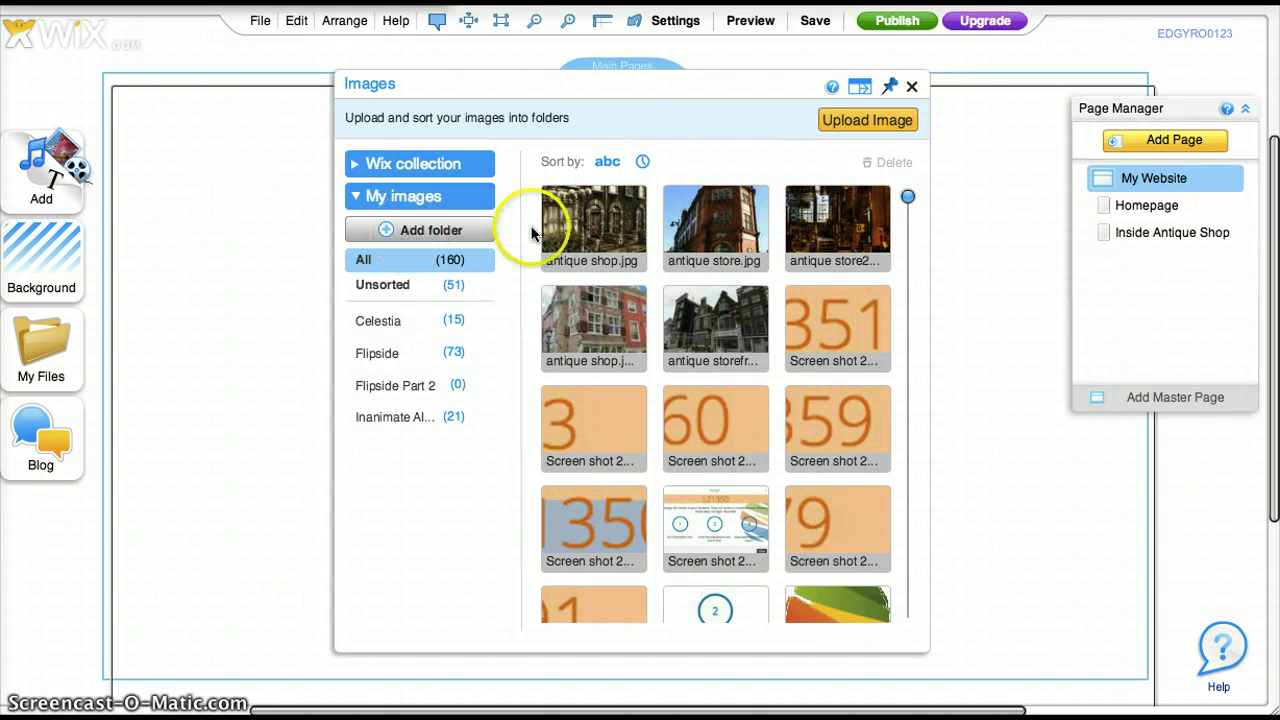
{"action": "left_click", "coordinate": [895, 121]}
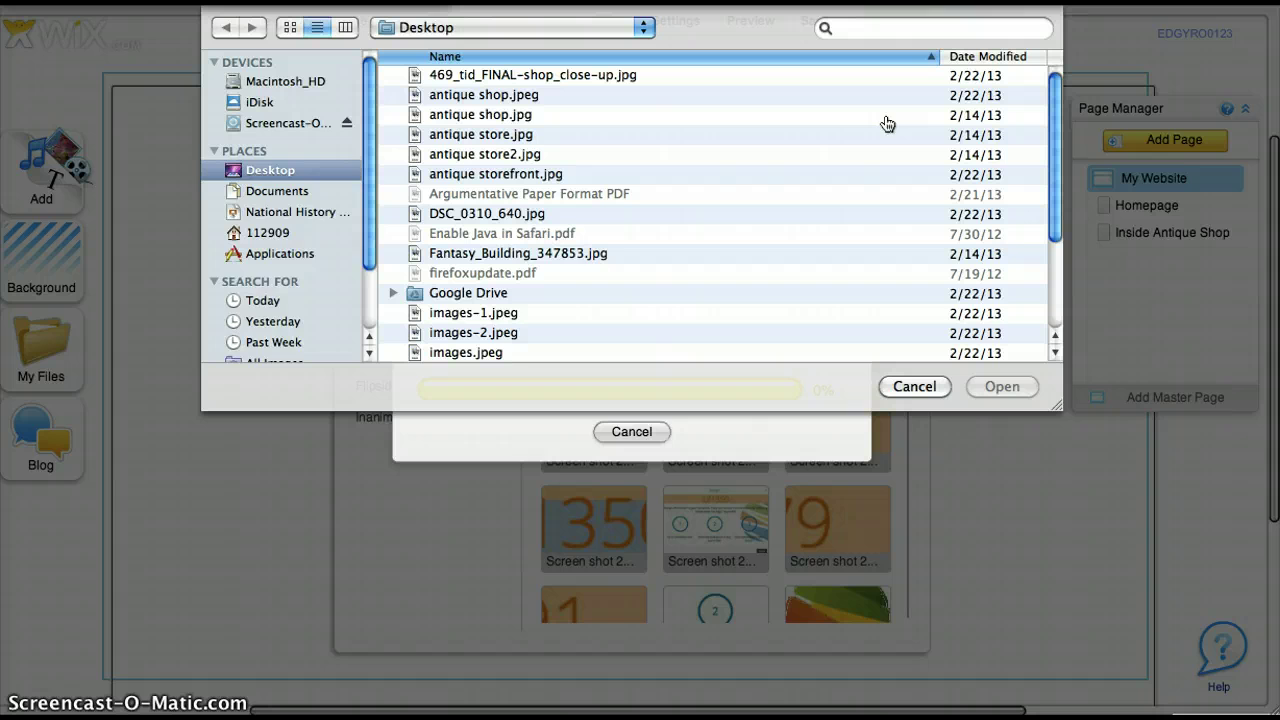
{"action": "left_click", "coordinate": [505, 313]}
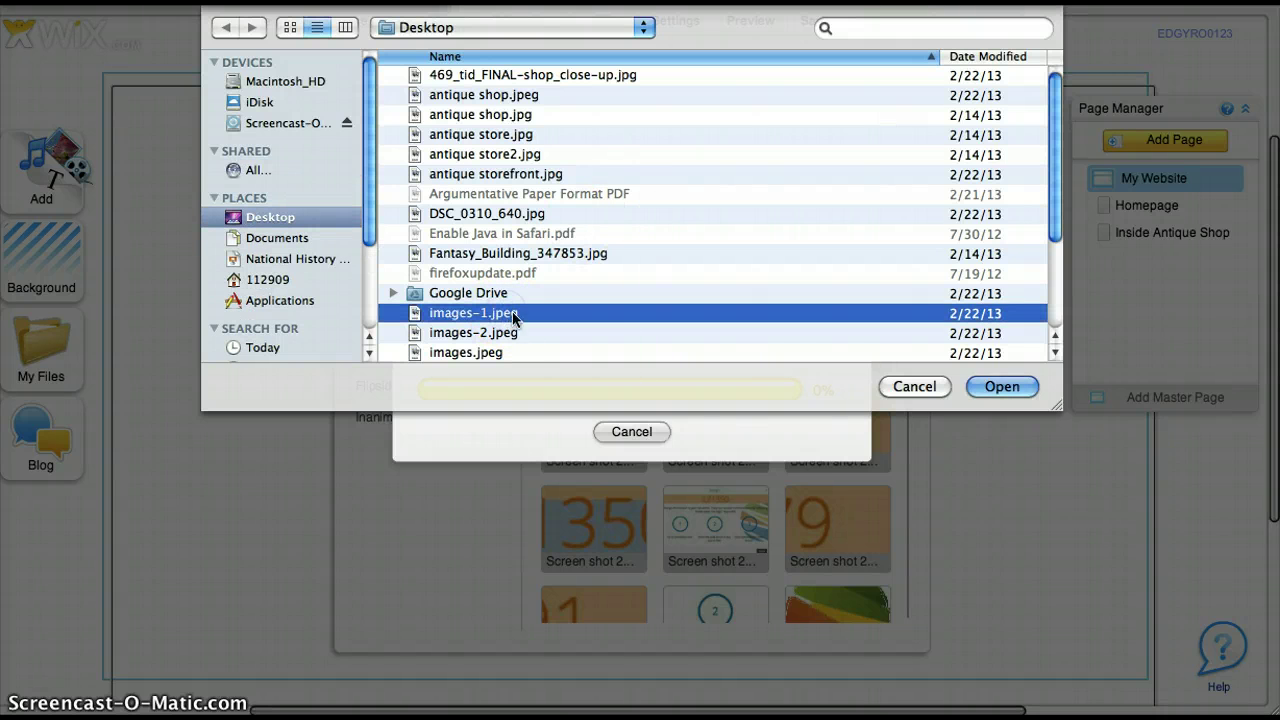
{"action": "left_click_drag", "start_coordinate": [1056, 230], "coordinate": [1055, 313]}
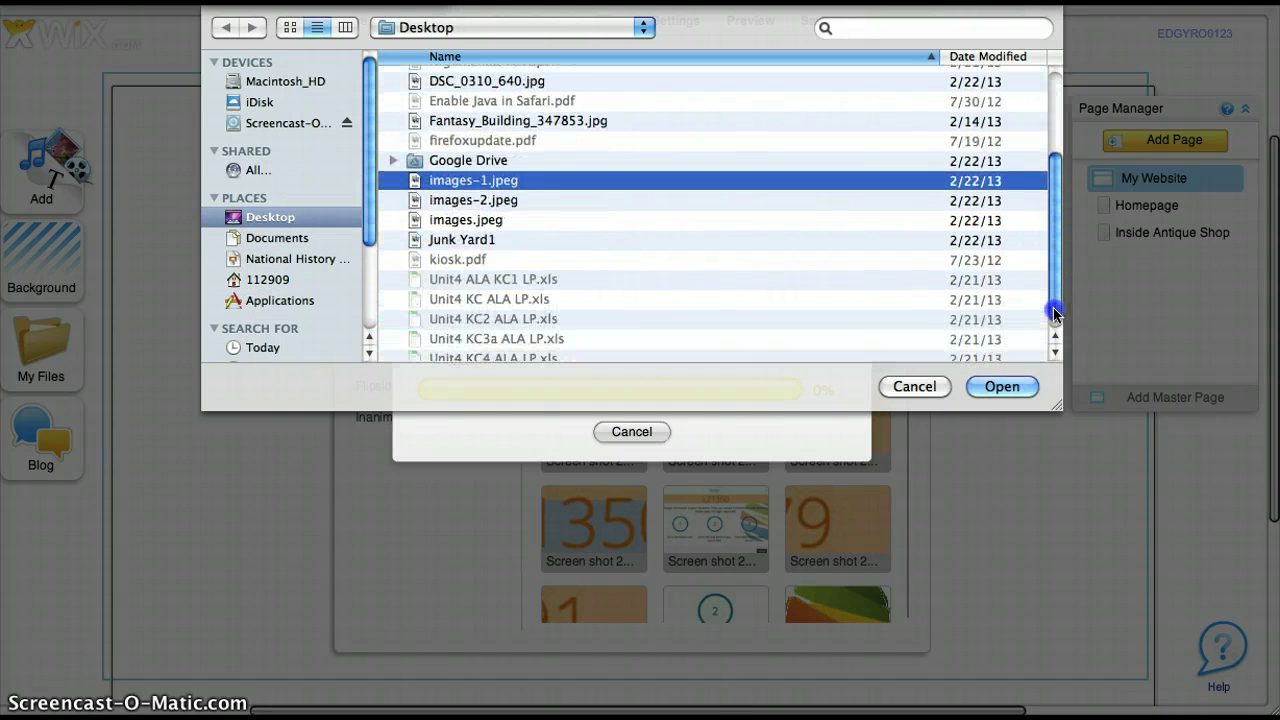
{"action": "left_click", "coordinate": [460, 241], "text": "shift"}
{"action": "left_click", "coordinate": [990, 388]}
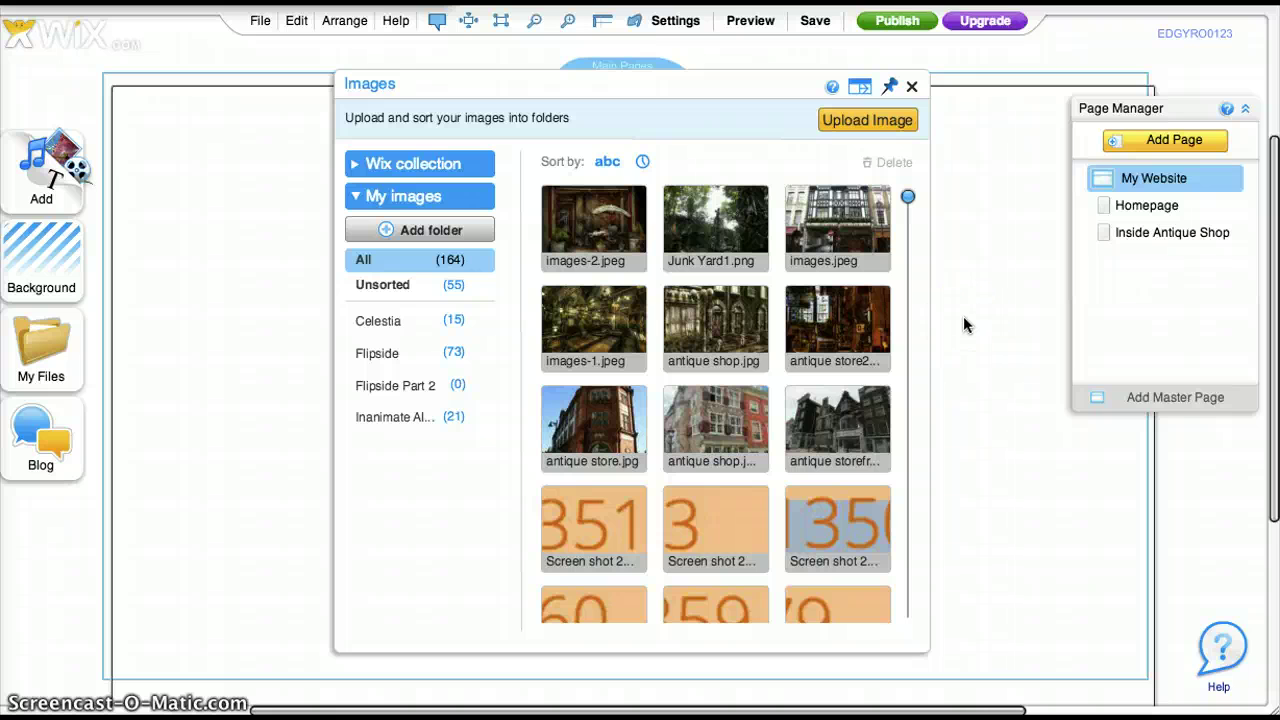
Place images-1.jpeg on the page with No Frame.
{"action": "left_click", "coordinate": [594, 320]}
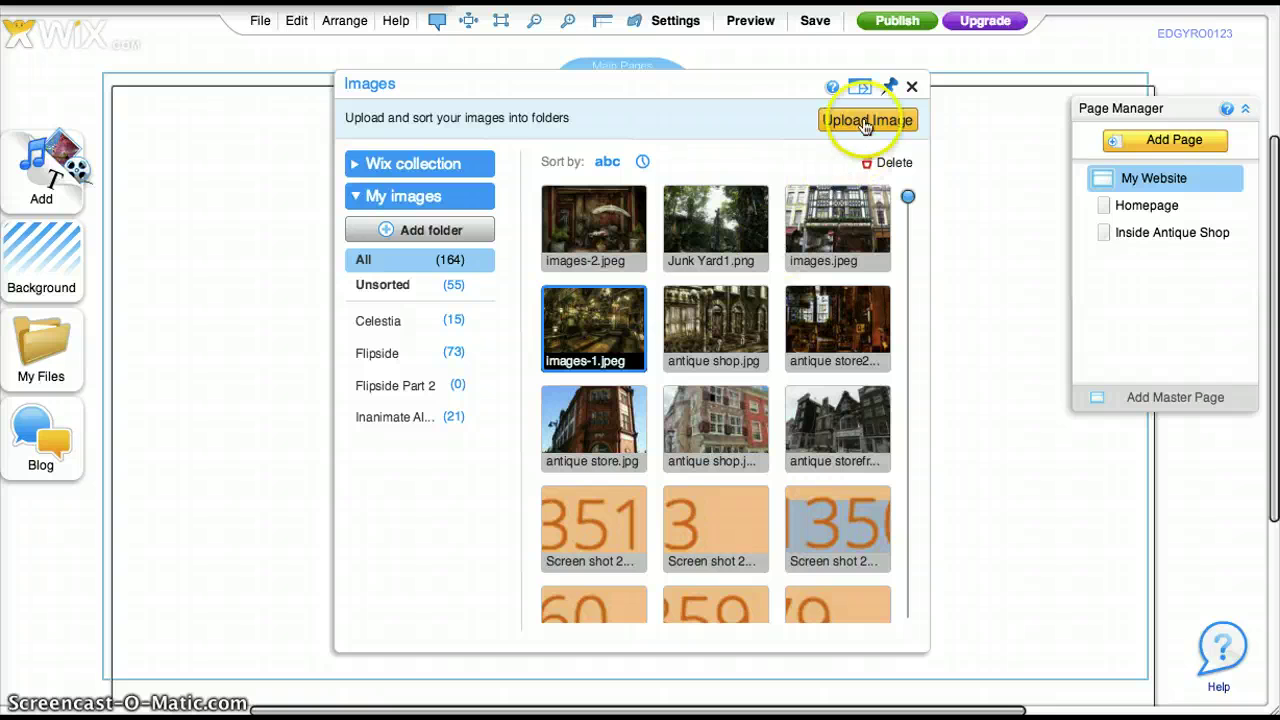
{"action": "double_click", "coordinate": [600, 333]}
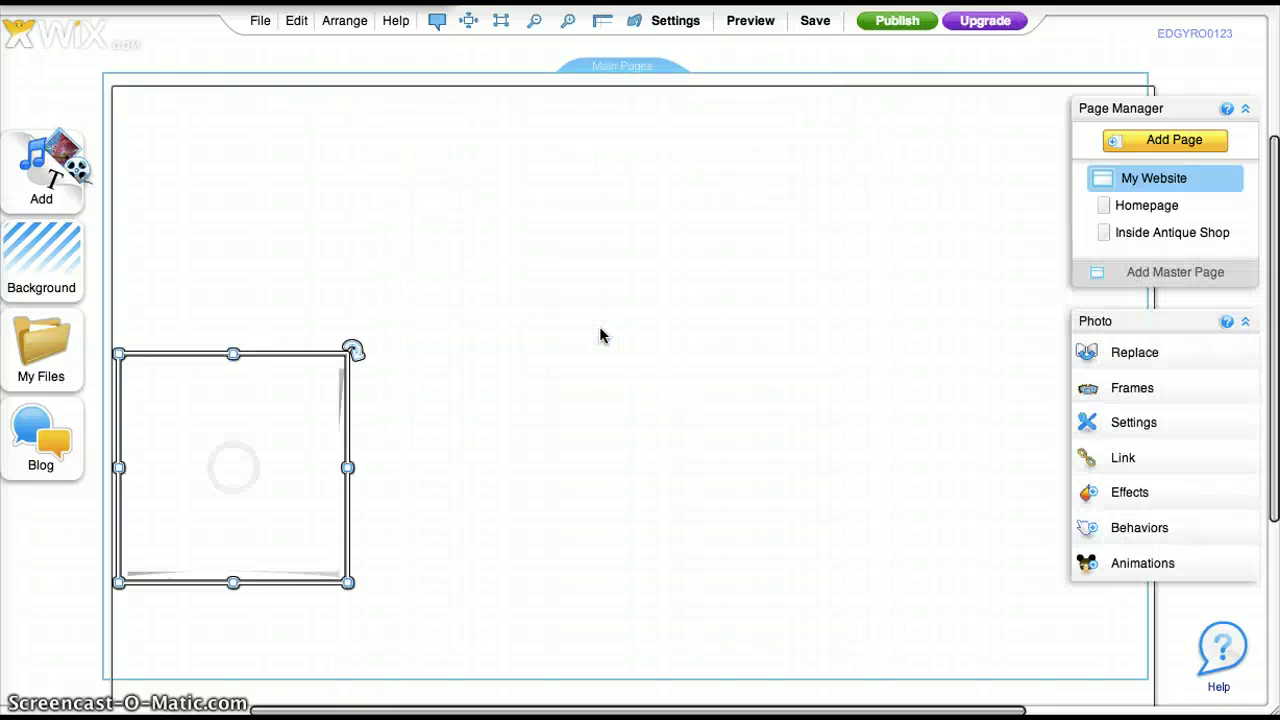
{"action": "left_click", "coordinate": [1131, 388]}
{"action": "left_click", "coordinate": [700, 268]}
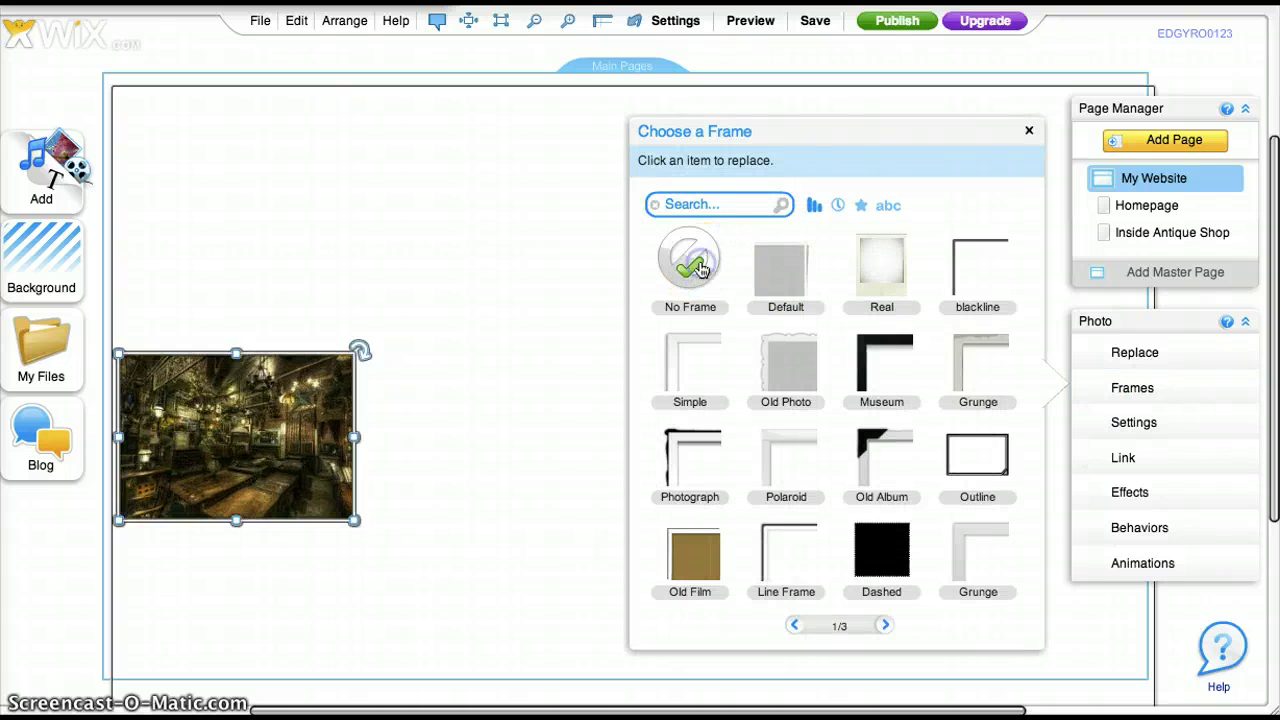
{"action": "left_click", "coordinate": [1029, 130]}
Move the photo to the page top and resize it into a wide, tall banner.
{"action": "left_click_drag", "start_coordinate": [289, 400], "coordinate": [373, 246]}
{"action": "left_click_drag", "start_coordinate": [321, 205], "coordinate": [315, 90]}
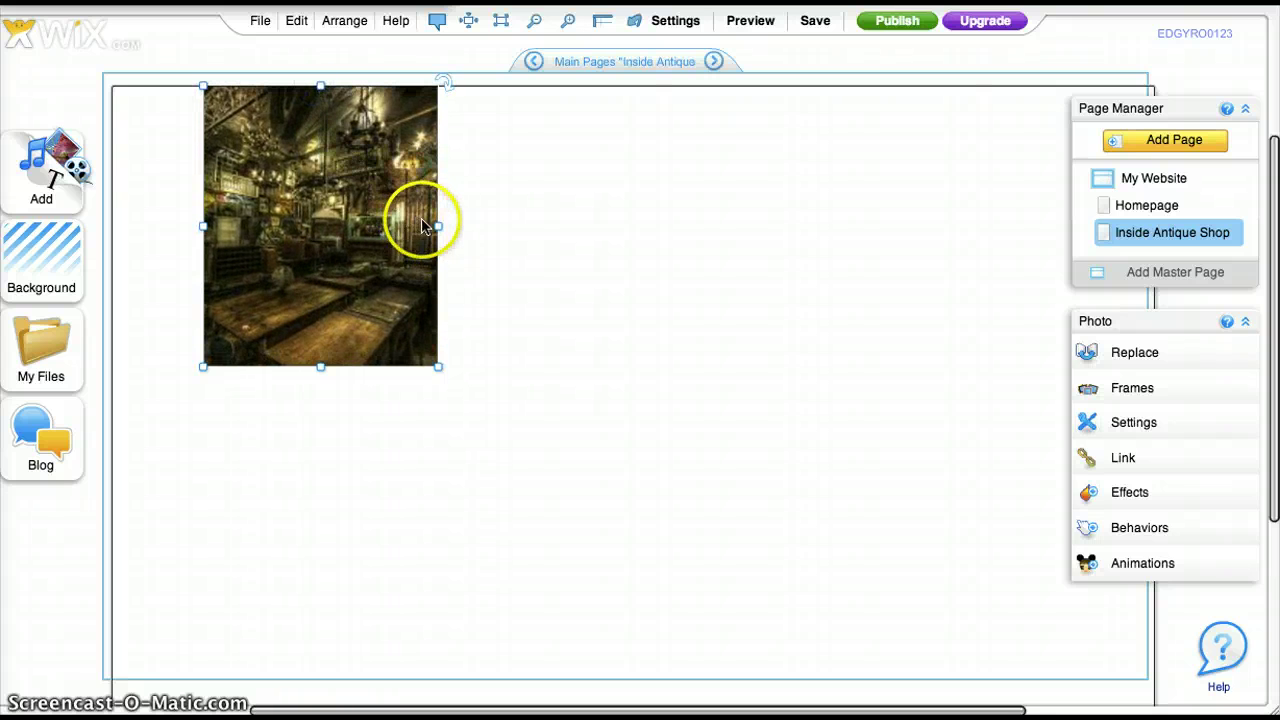
{"action": "left_click_drag", "start_coordinate": [437, 229], "coordinate": [1148, 346]}
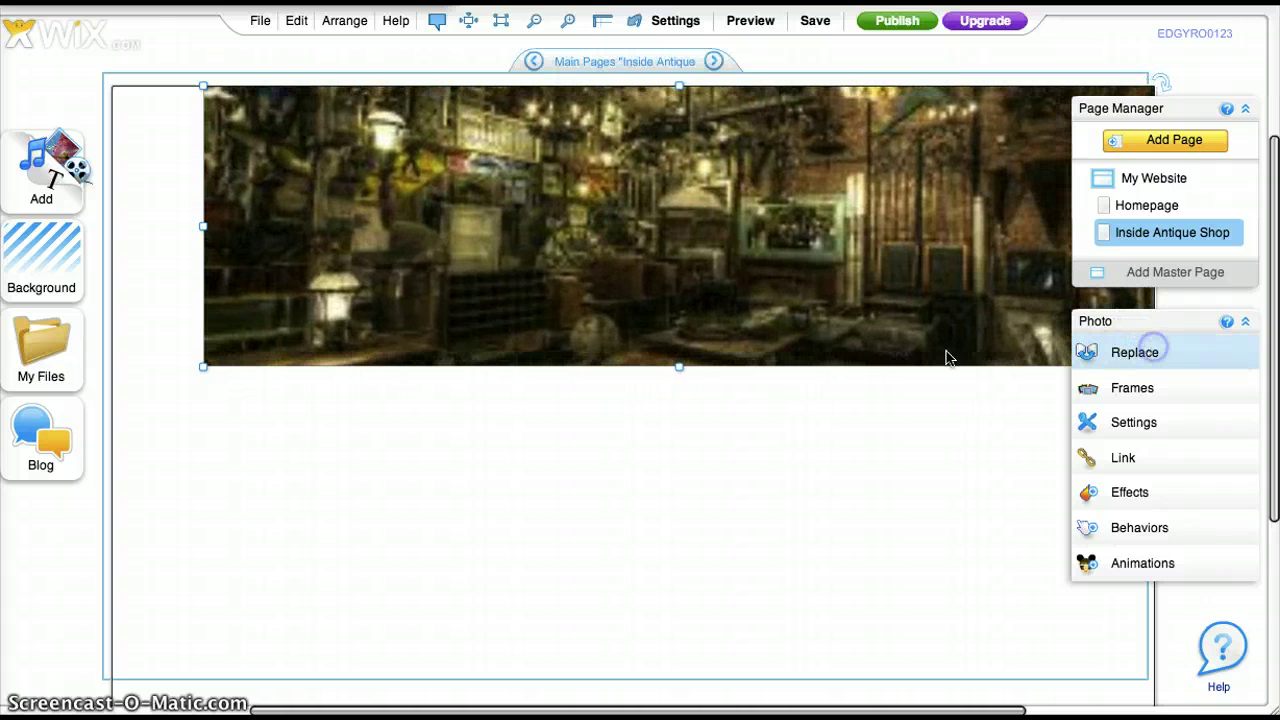
{"action": "left_click_drag", "start_coordinate": [201, 232], "coordinate": [114, 227]}
{"action": "left_click_drag", "start_coordinate": [1268, 380], "coordinate": [1206, 425]}
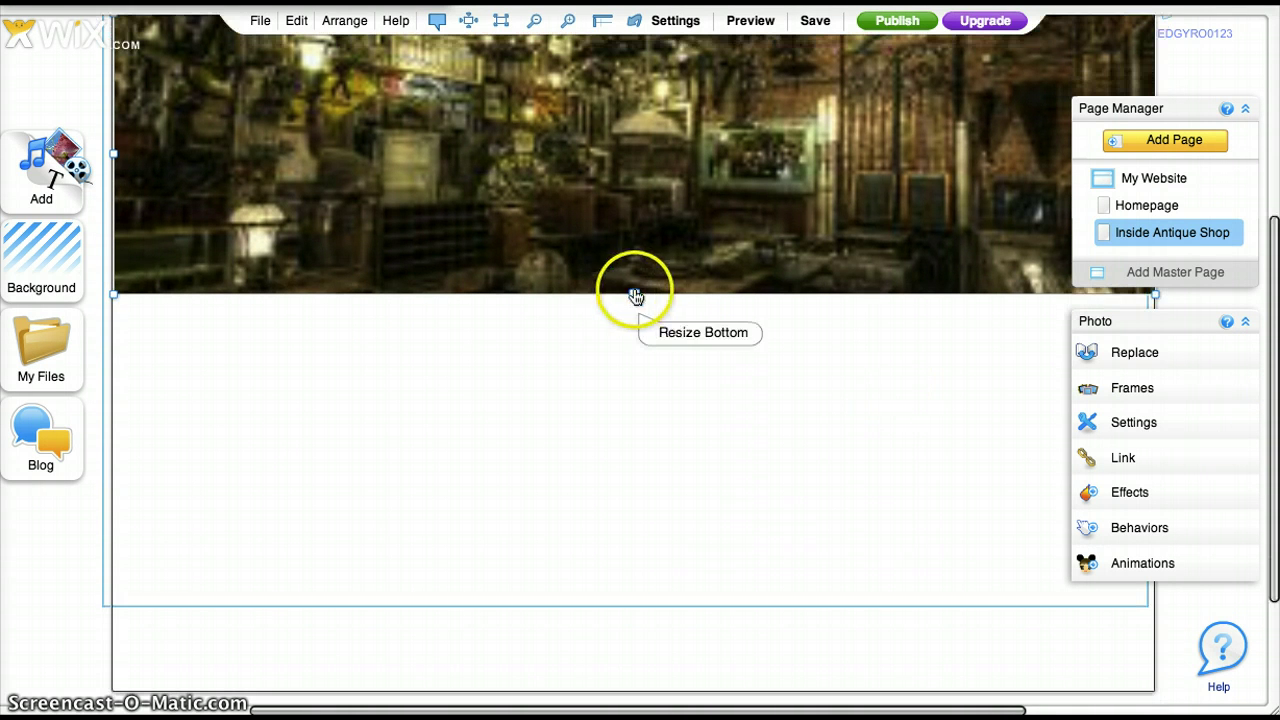
{"action": "left_click_drag", "start_coordinate": [634, 287], "coordinate": [631, 621]}
Set the photo's Image Mode to Stretch after briefly trying manual cropping.
{"action": "left_click", "coordinate": [845, 353]}
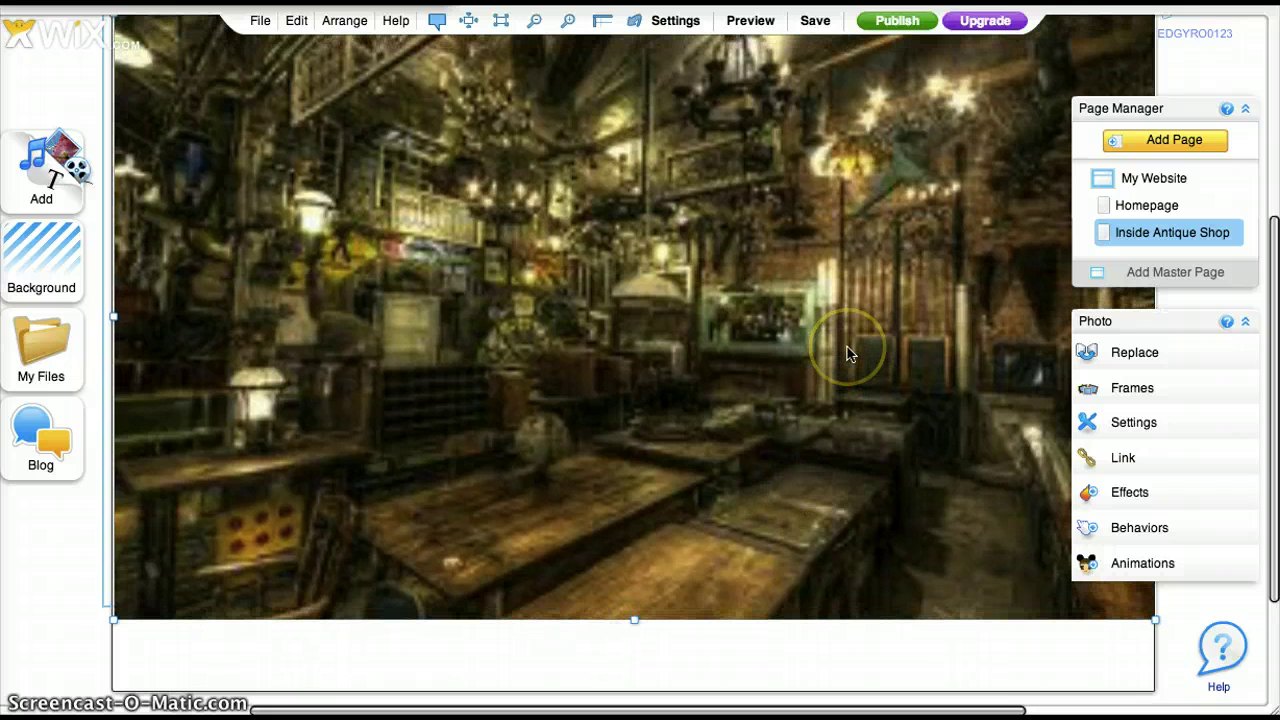
{"action": "left_click", "coordinate": [1185, 333]}
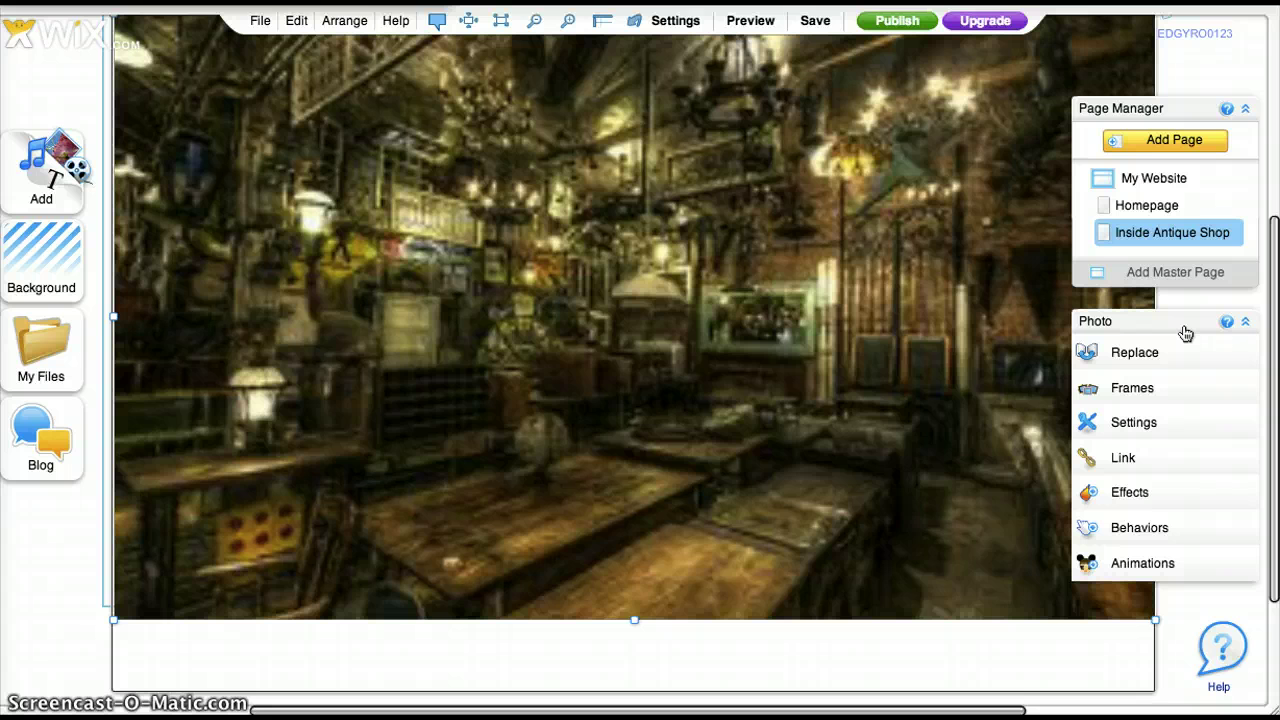
{"action": "left_click", "coordinate": [1148, 424]}
{"action": "left_click", "coordinate": [987, 421]}
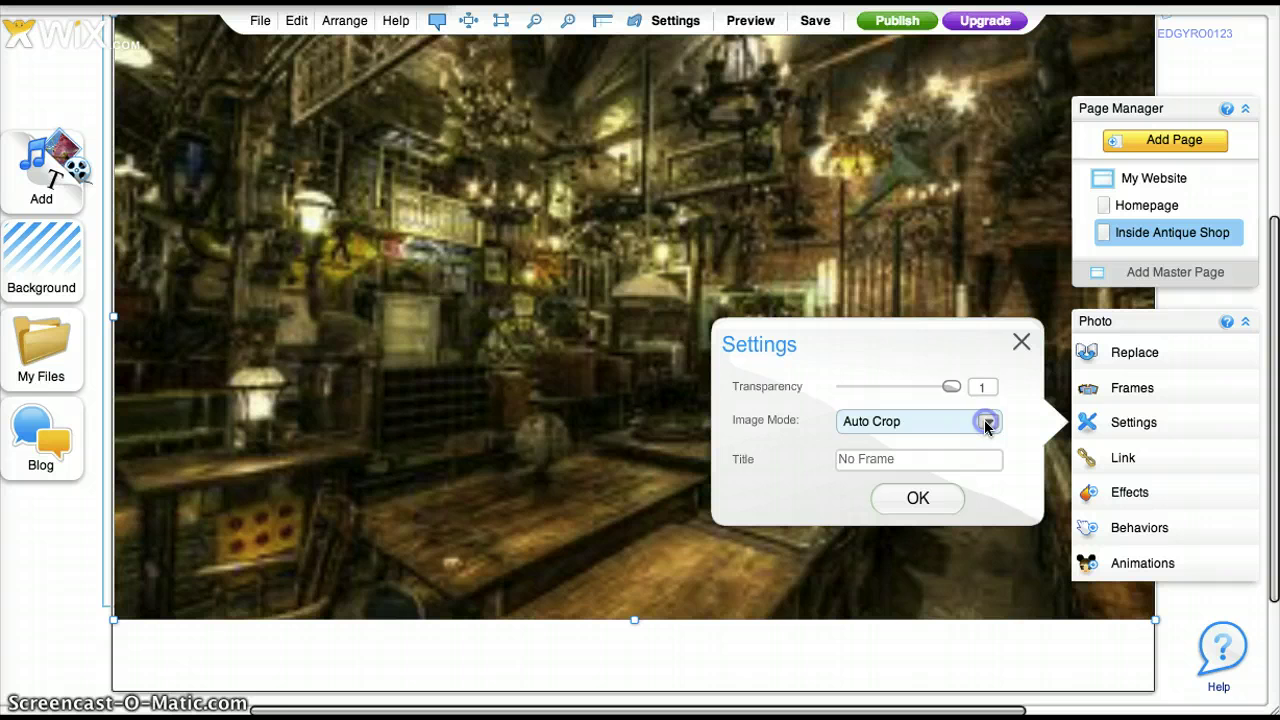
{"action": "left_click", "coordinate": [865, 325]}
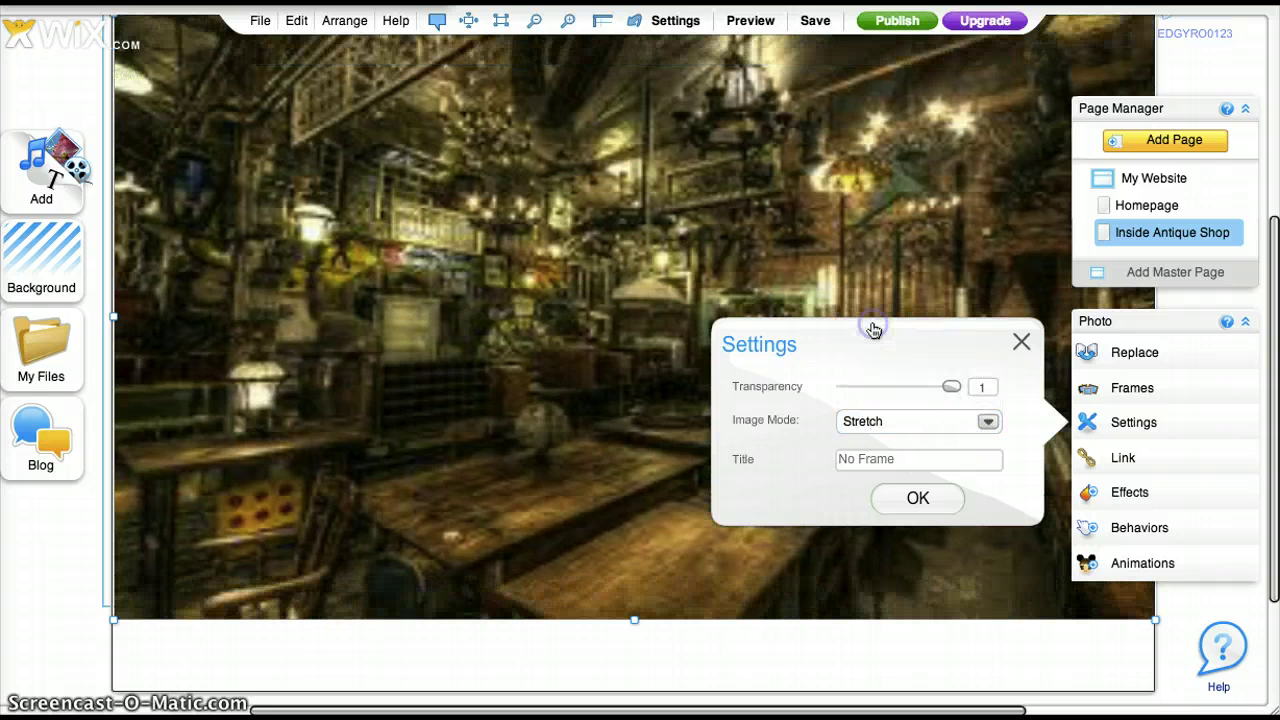
{"action": "left_click", "coordinate": [987, 421]}
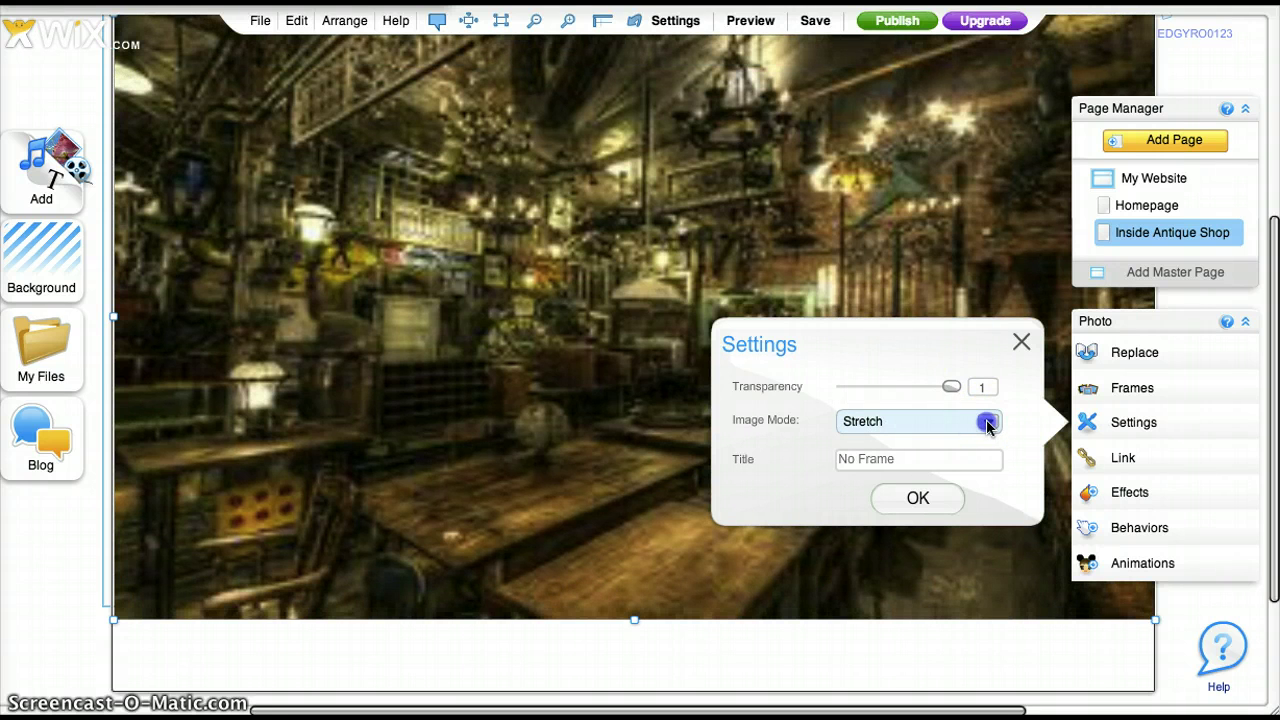
{"action": "left_click", "coordinate": [950, 380]}
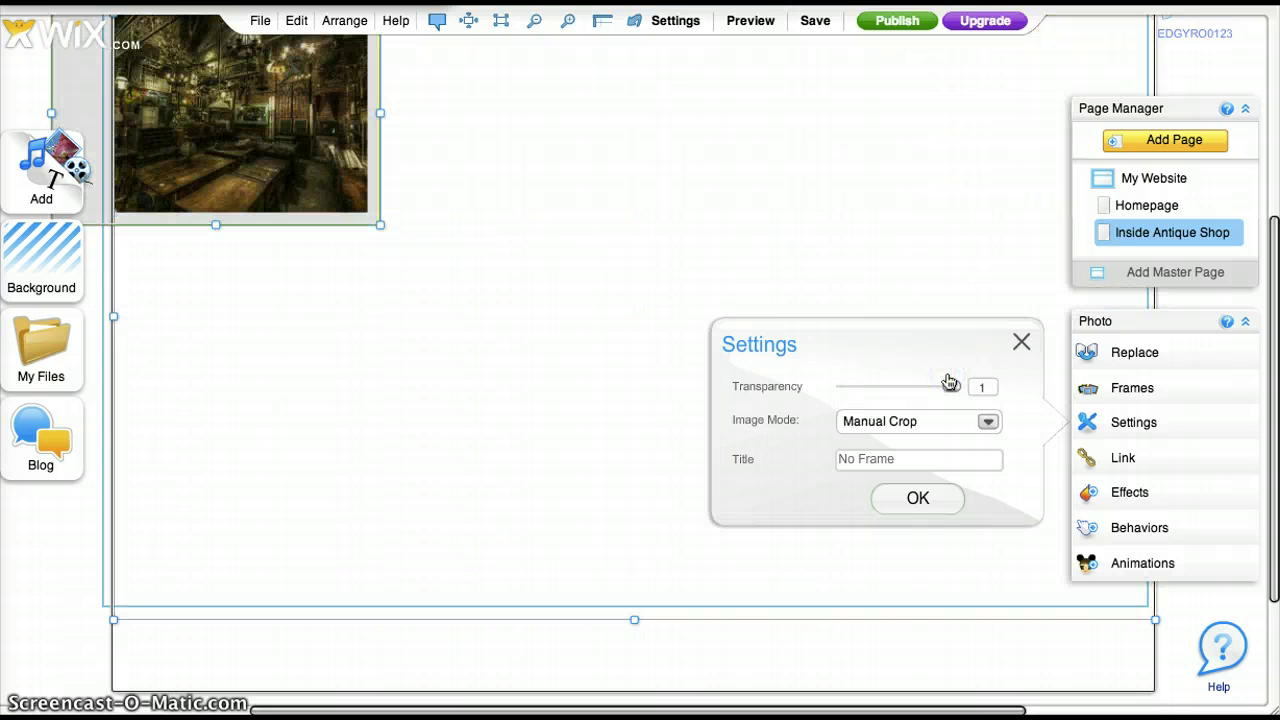
{"action": "left_click", "coordinate": [987, 421]}
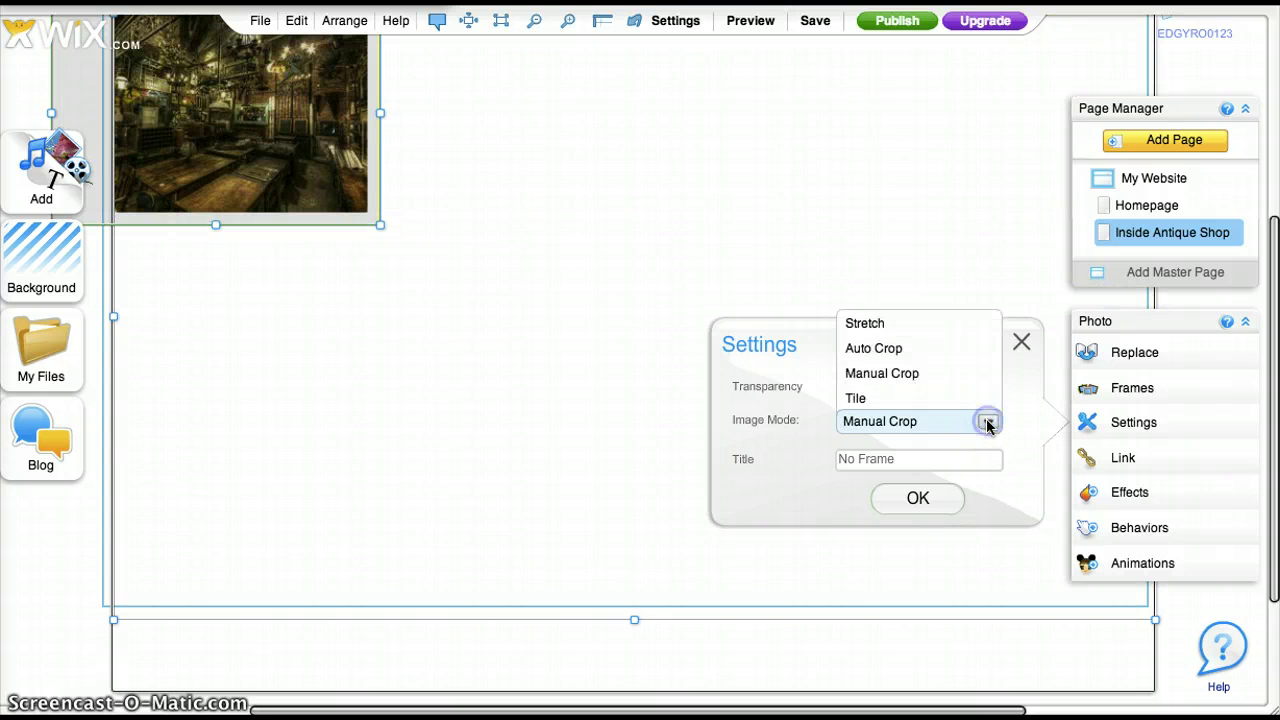
{"action": "left_click", "coordinate": [895, 324]}
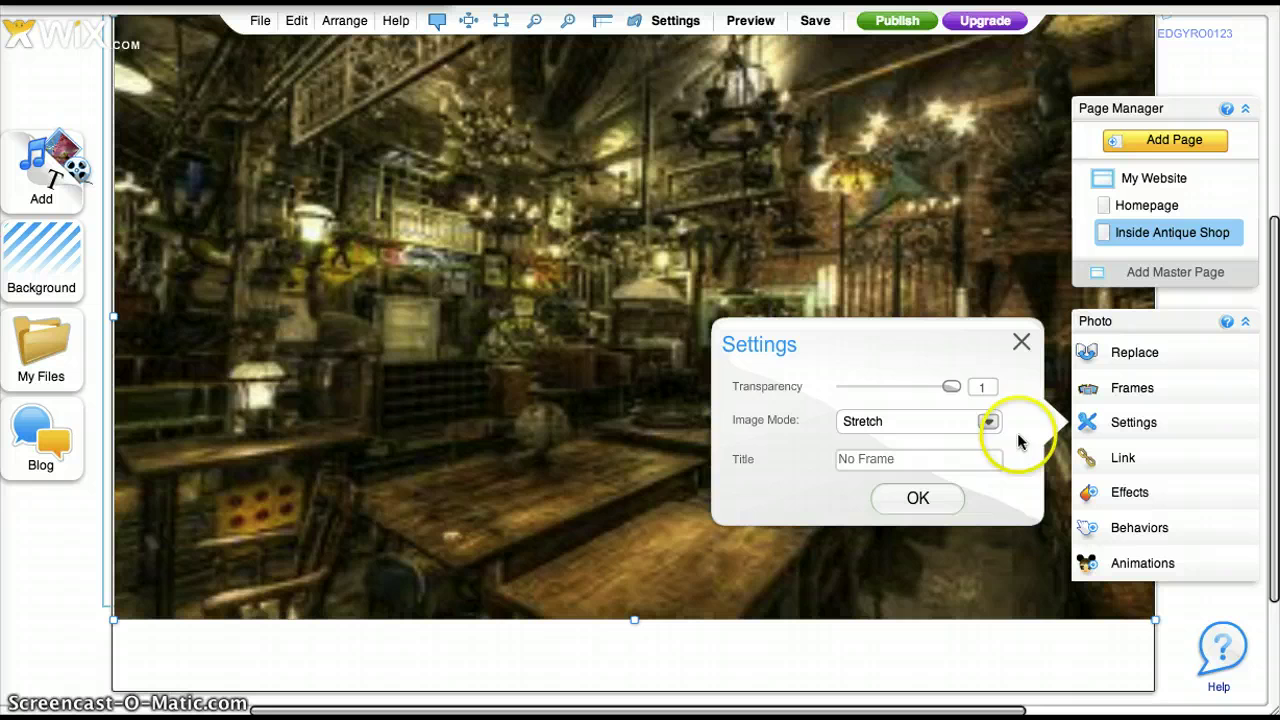
{"action": "left_click", "coordinate": [1020, 342]}
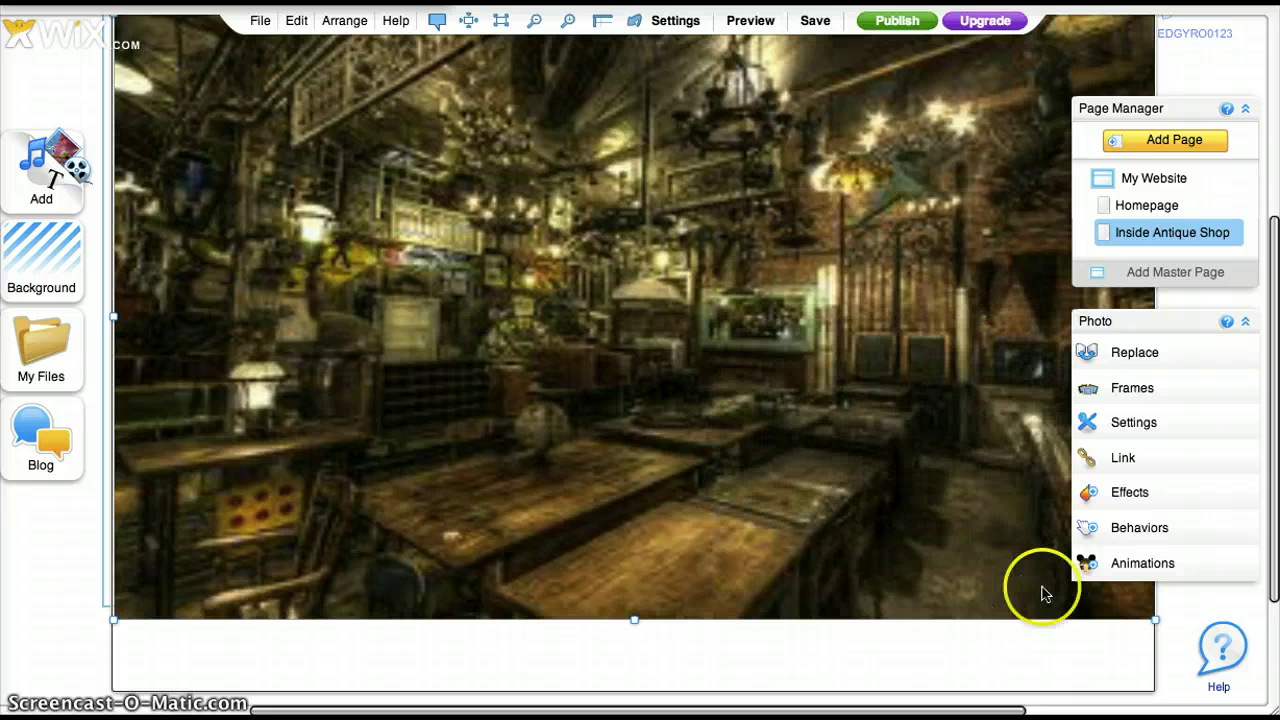
Extend the photo's bottom and top edges to cover nearly the whole page.
{"action": "left_click_drag", "start_coordinate": [631, 623], "coordinate": [636, 691]}
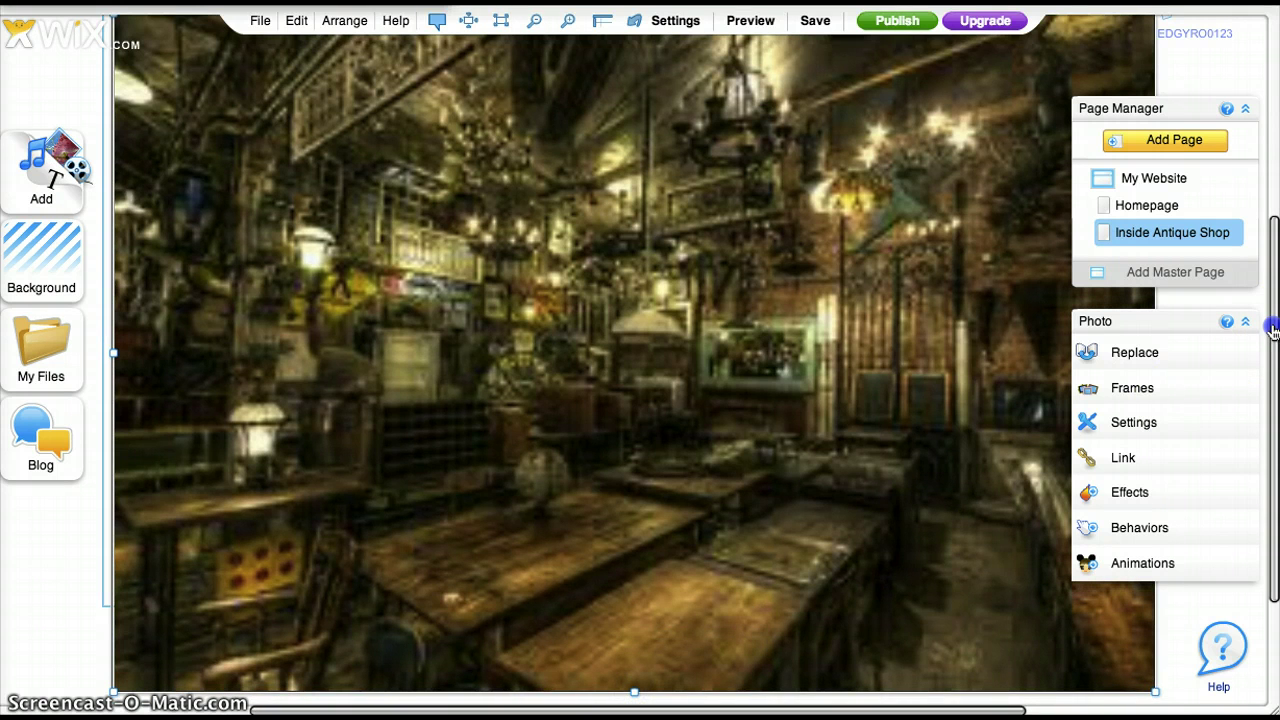
{"action": "left_click_drag", "start_coordinate": [1272, 330], "coordinate": [1262, 188]}
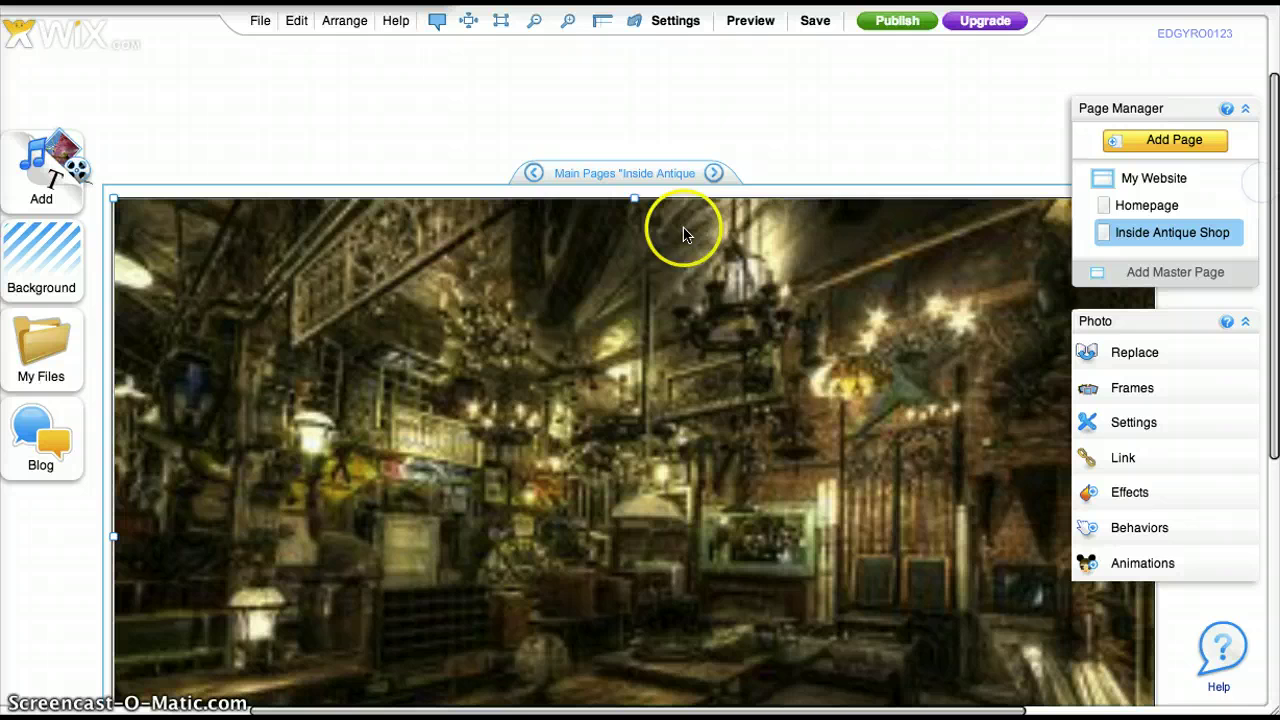
{"action": "left_click_drag", "start_coordinate": [634, 199], "coordinate": [634, 188]}
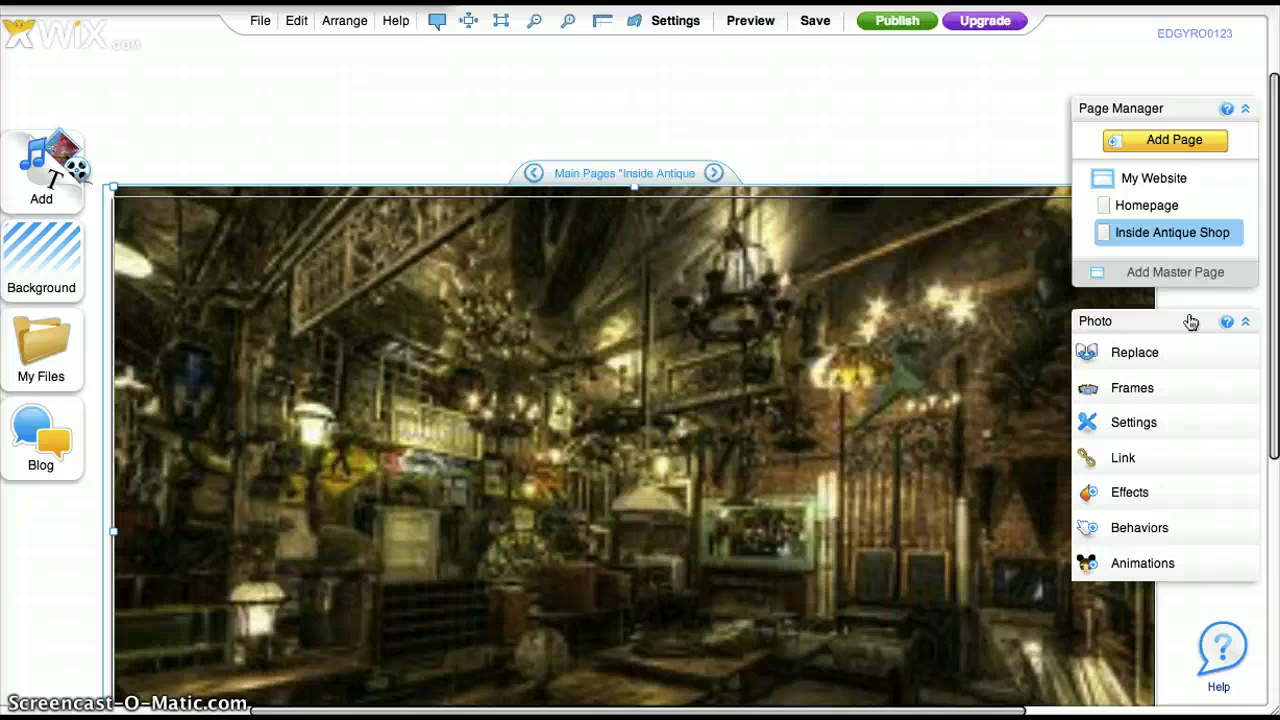
{"action": "left_click_drag", "start_coordinate": [1274, 262], "coordinate": [1263, 397]}
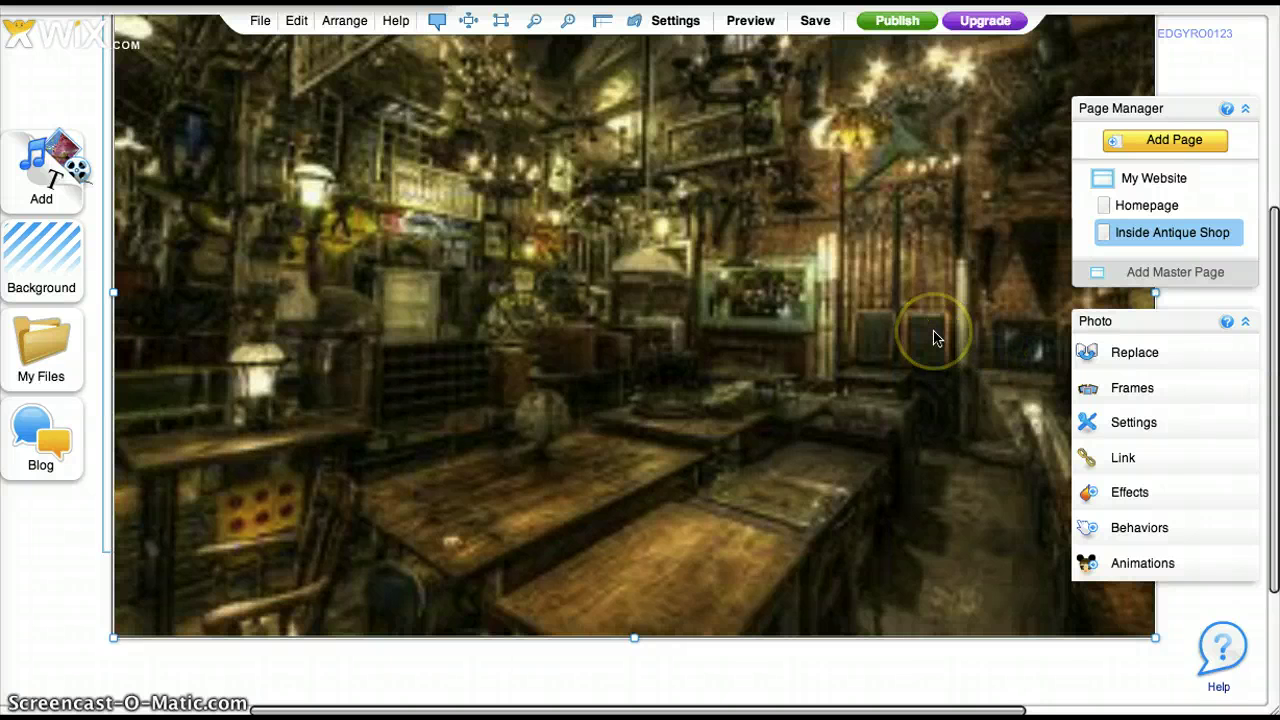
On the Homepage, select the flashing animation on the storefront door.
{"action": "left_click", "coordinate": [1150, 208]}
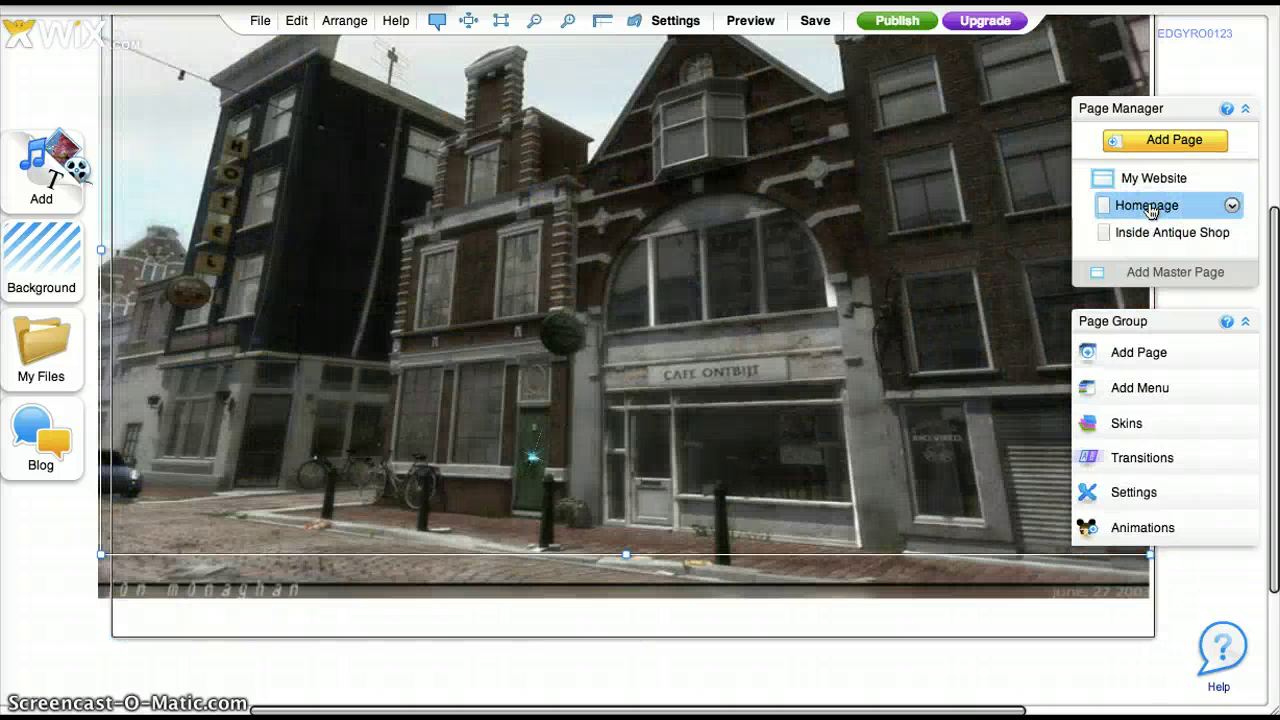
{"action": "left_click", "coordinate": [531, 462]}
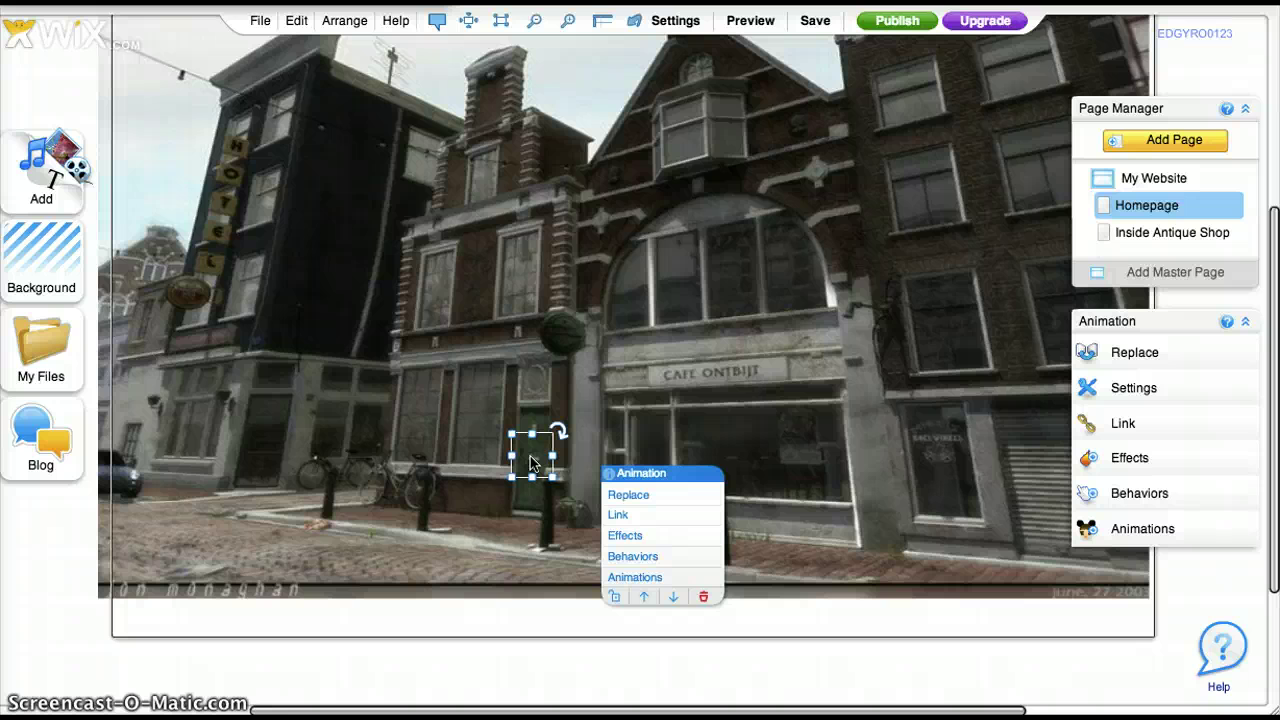
{"action": "left_click", "coordinate": [620, 516]}
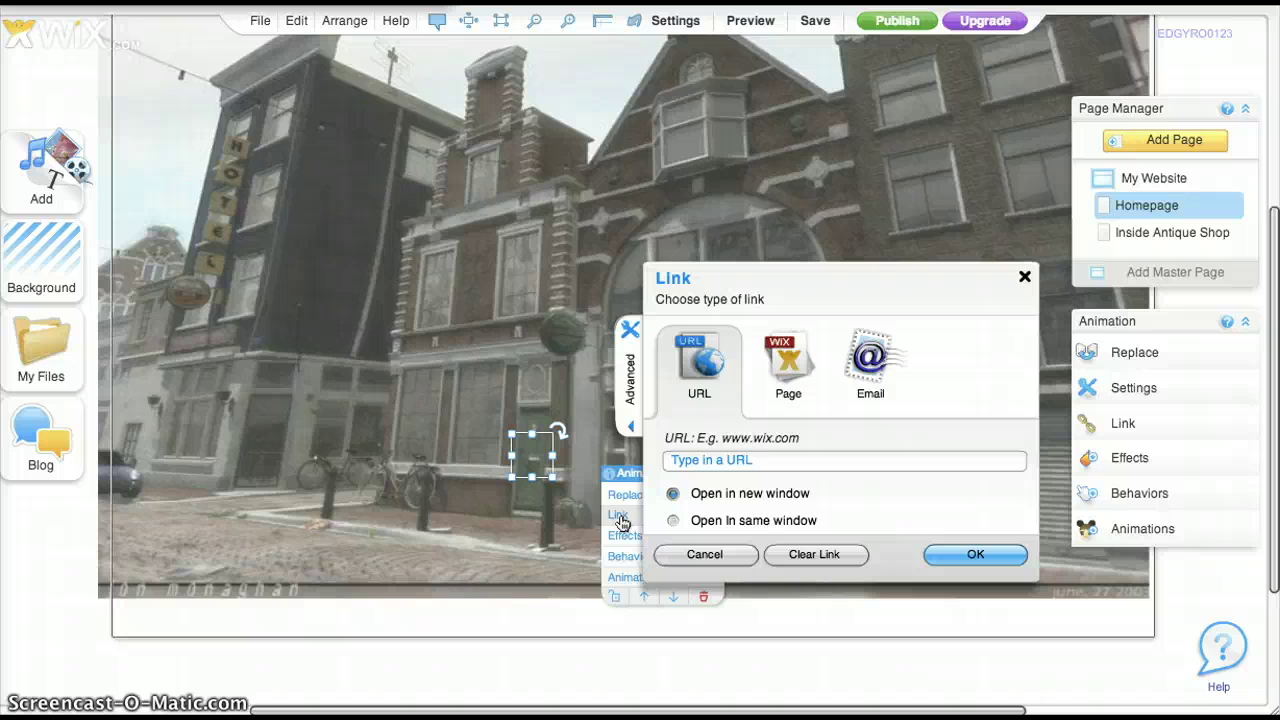
Set the animation's link to the site page Inside Antique Shop.
{"action": "left_click", "coordinate": [788, 368]}
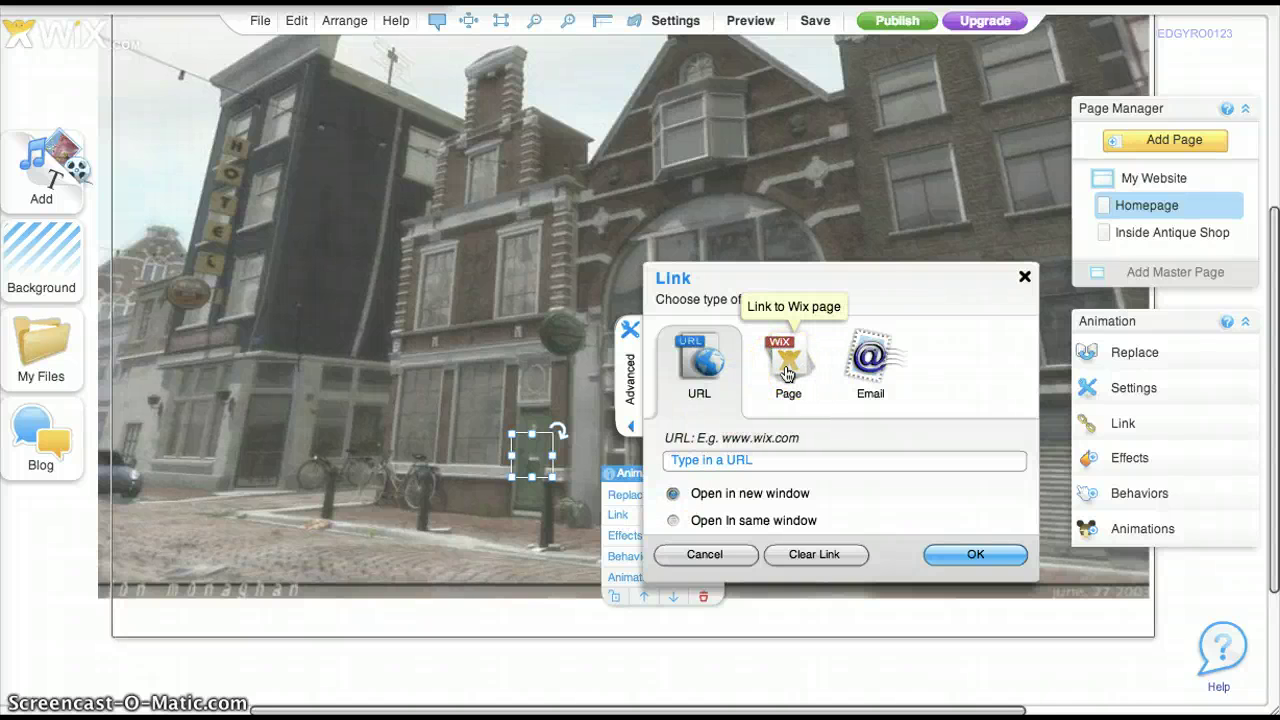
{"action": "left_click", "coordinate": [870, 362]}
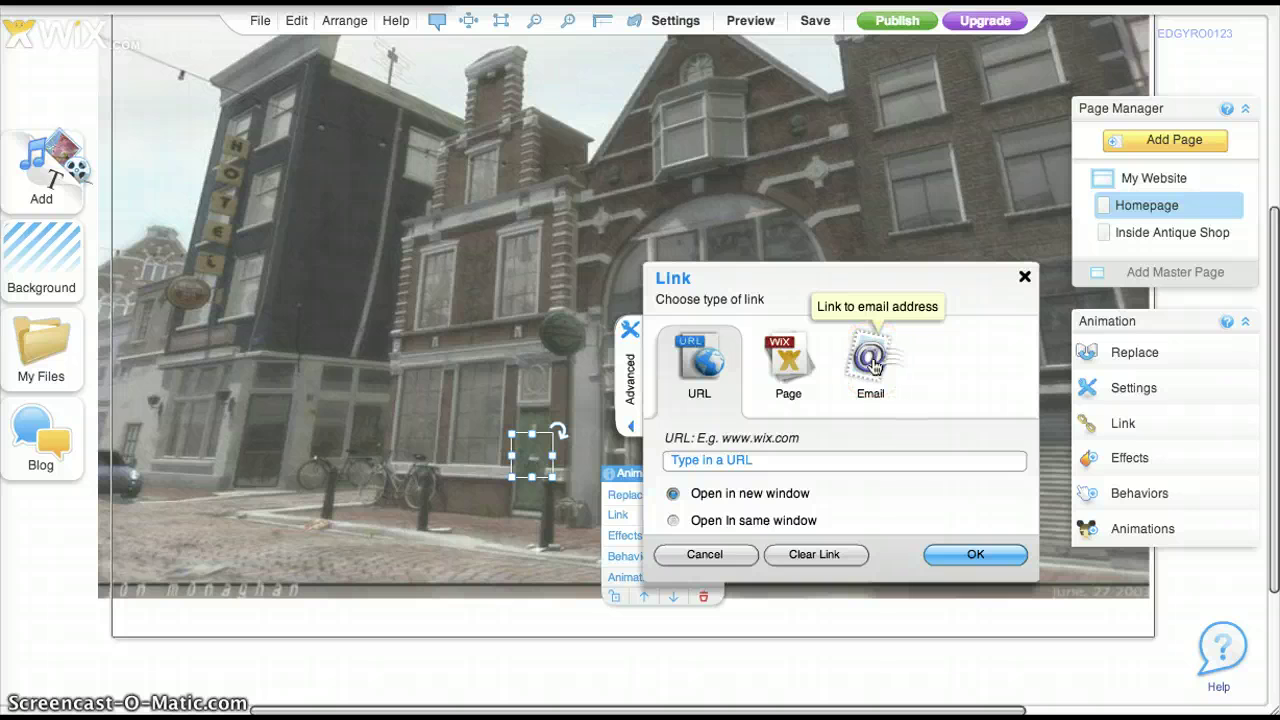
{"action": "left_click", "coordinate": [730, 370]}
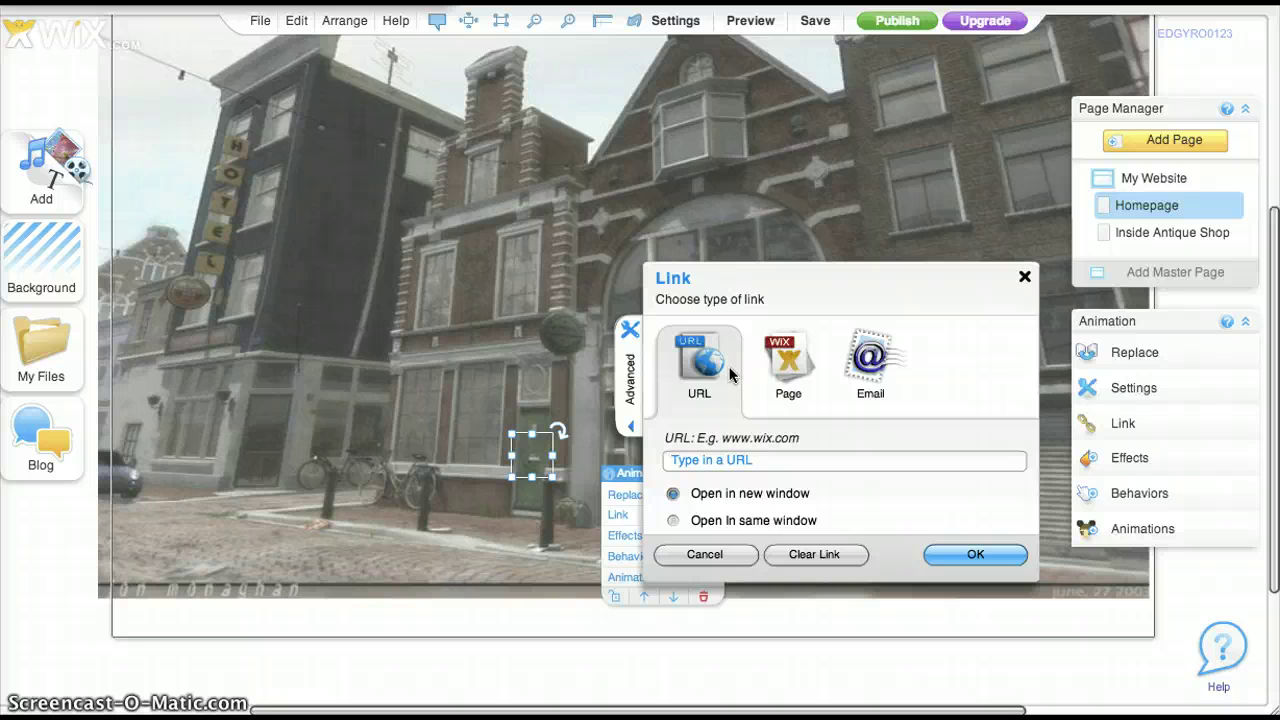
{"action": "left_click", "coordinate": [786, 366]}
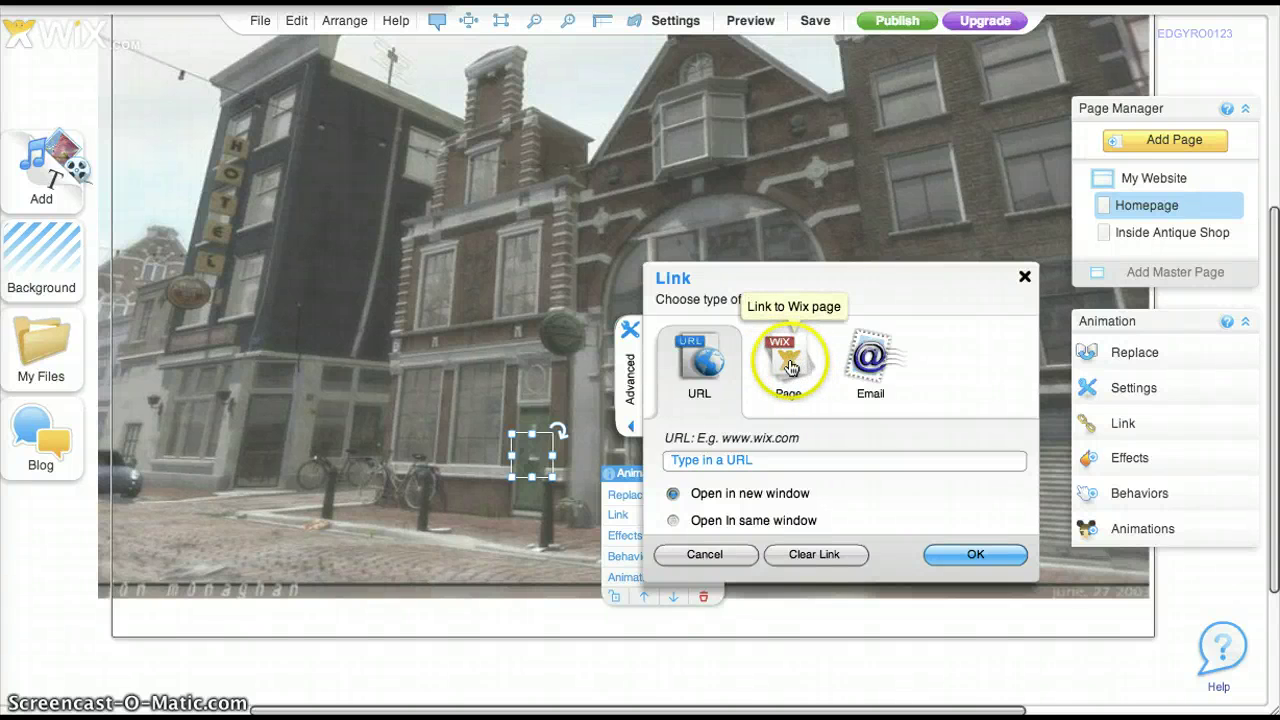
{"action": "left_click", "coordinate": [968, 478]}
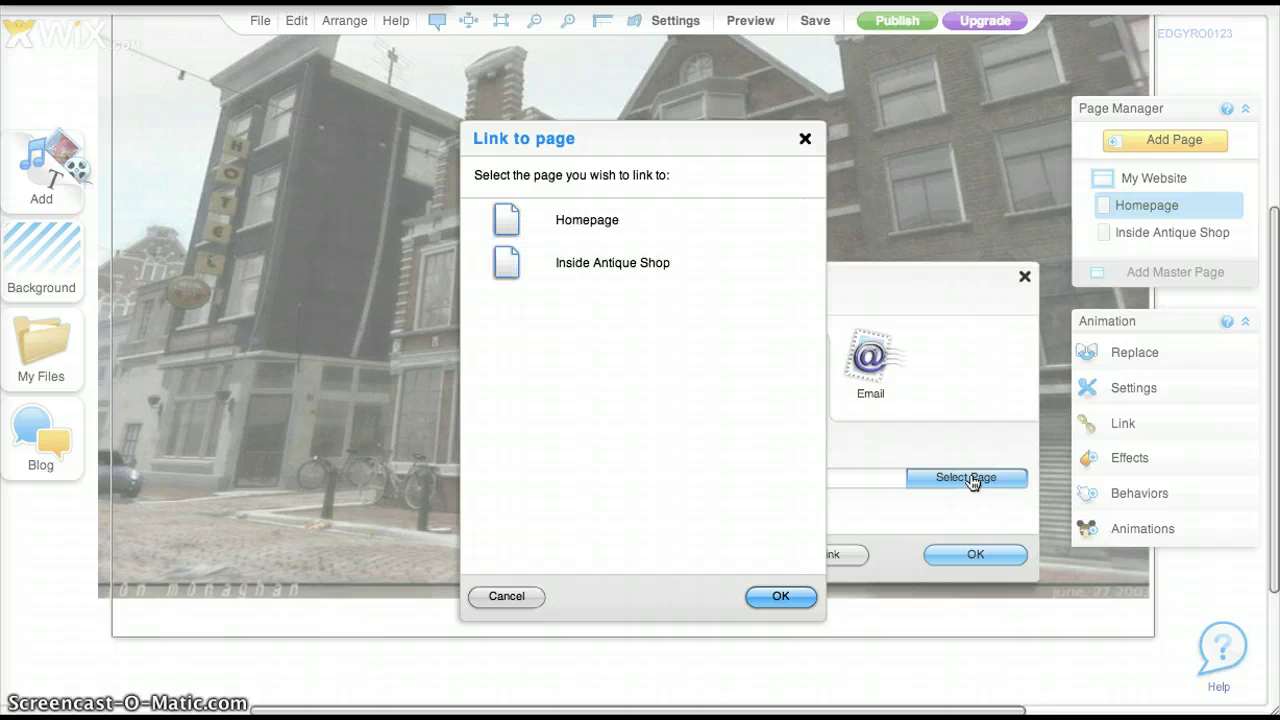
{"action": "left_click", "coordinate": [589, 264]}
{"action": "left_click", "coordinate": [784, 597]}
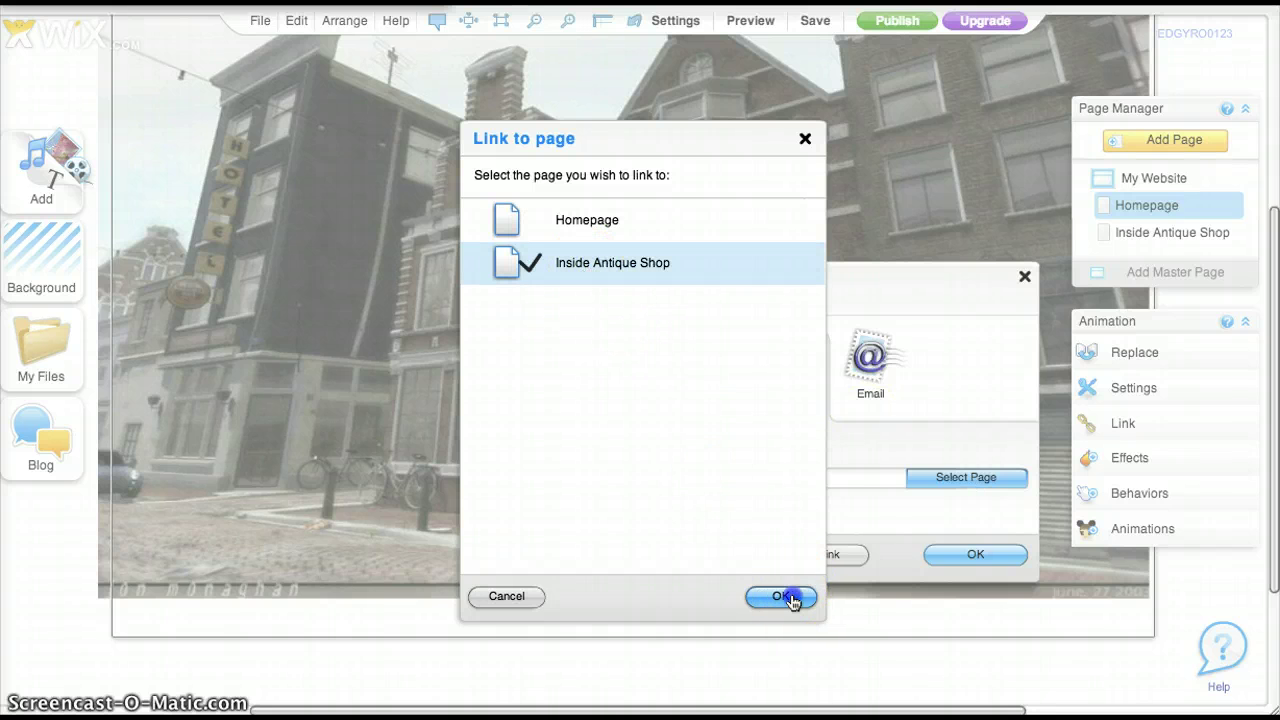
{"action": "left_click", "coordinate": [966, 557]}
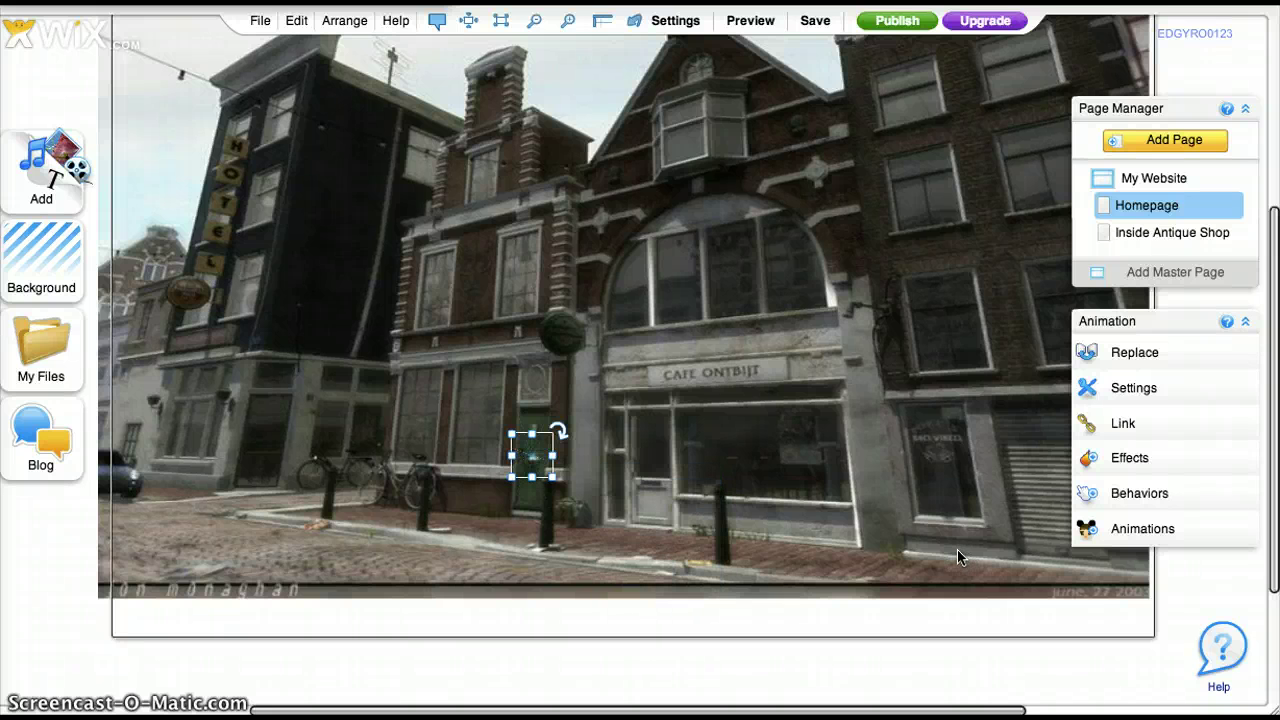
Switch to the Inside Antique Shop page and review its stretched interior photo.
{"action": "left_click", "coordinate": [818, 530]}
{"action": "left_click", "coordinate": [533, 458]}
{"action": "left_click", "coordinate": [1172, 236]}
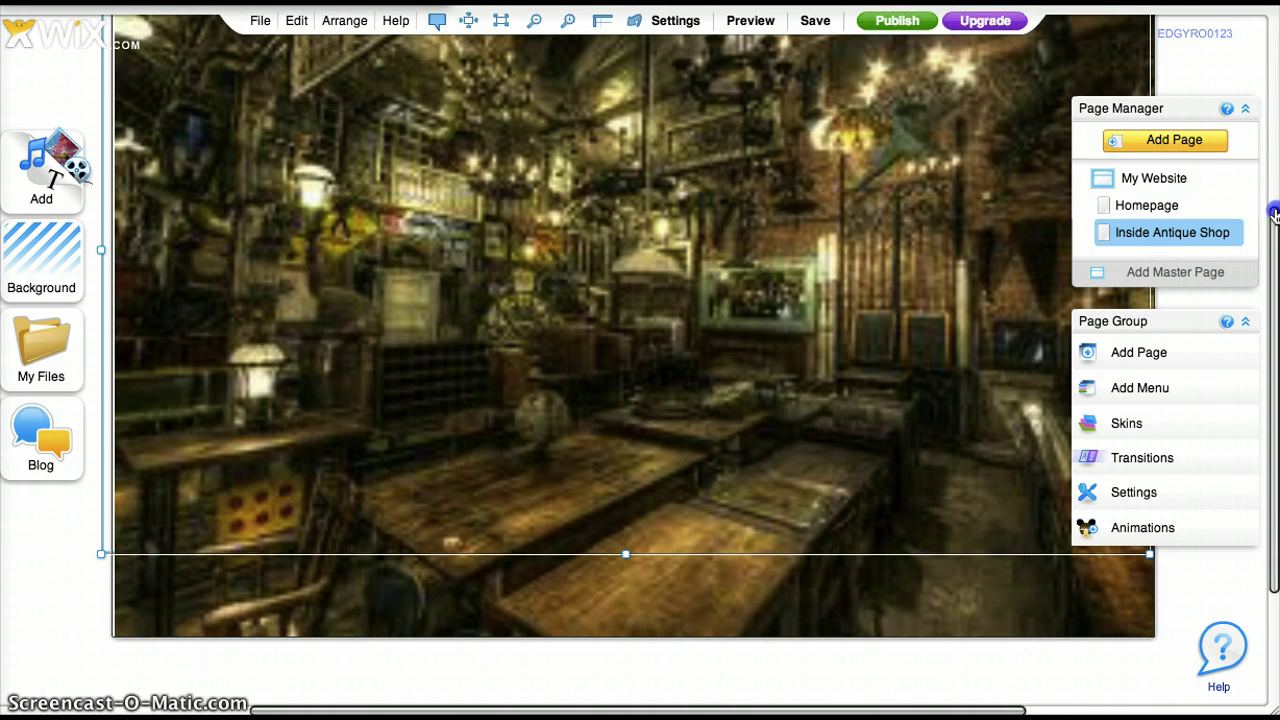
{"action": "left_click_drag", "start_coordinate": [1274, 229], "coordinate": [1274, 190]}
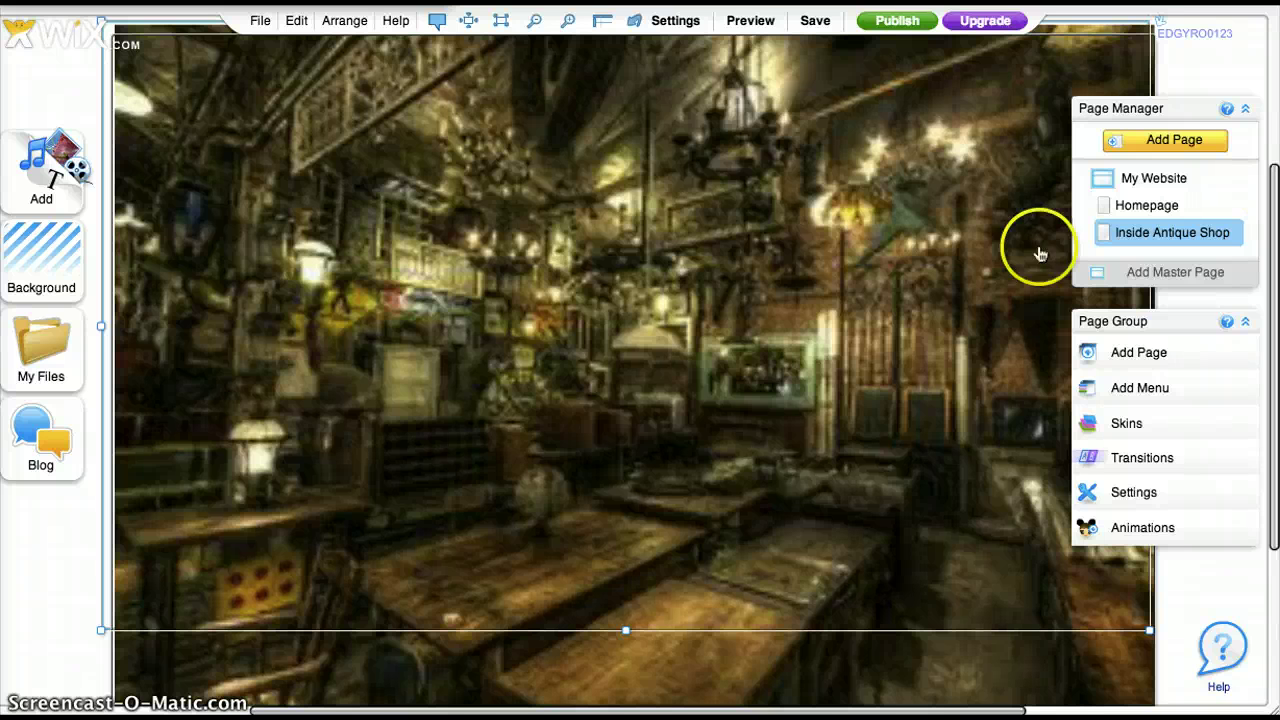
{"action": "left_click", "coordinate": [724, 375]}
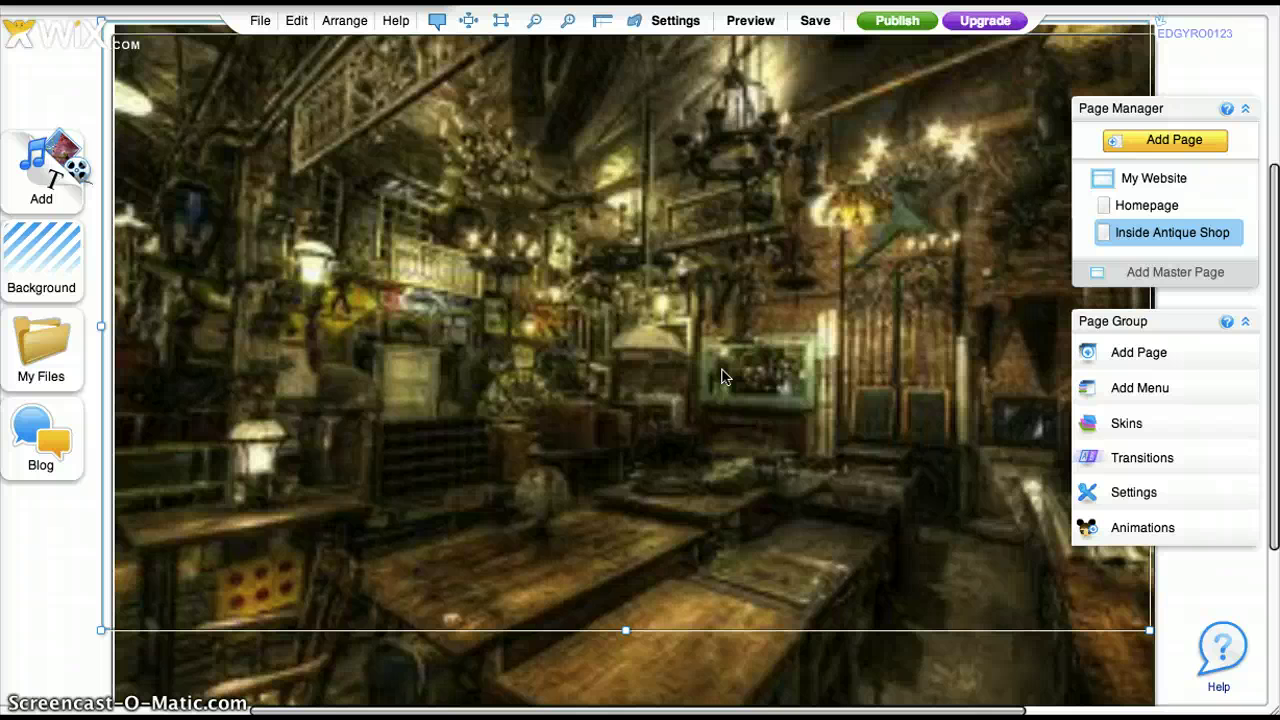
{"action": "left_click", "coordinate": [695, 361]}
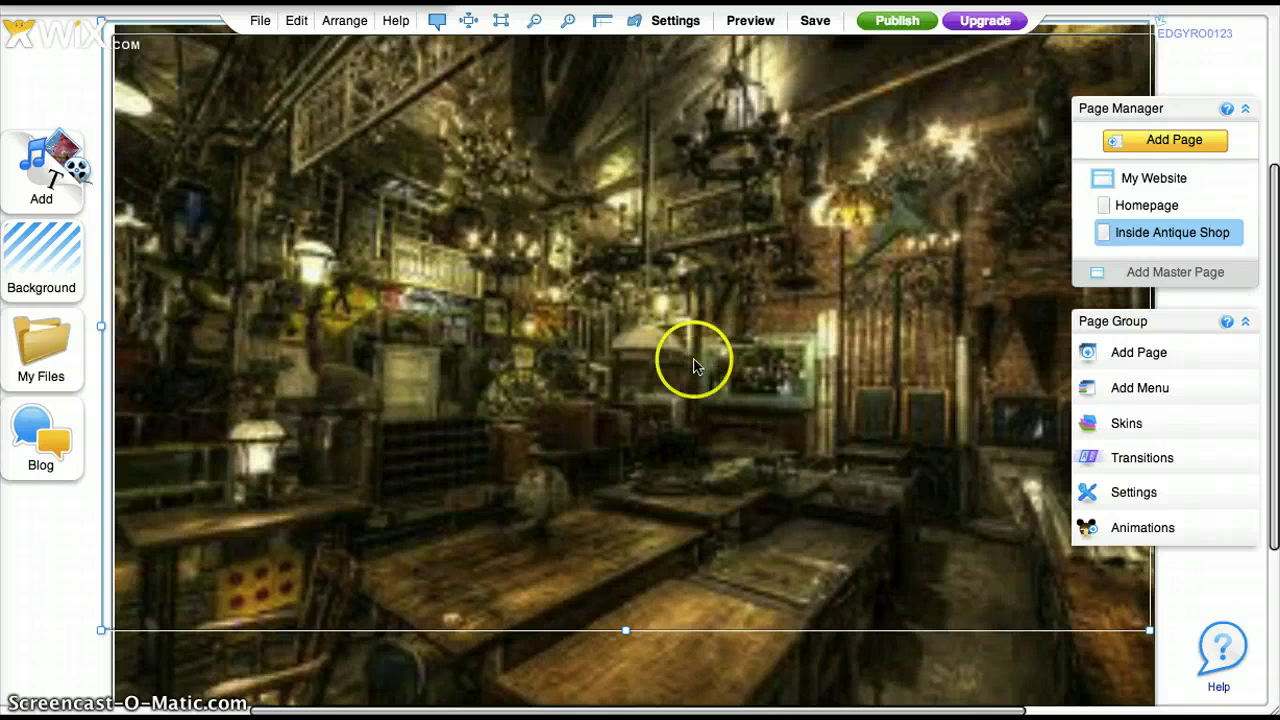